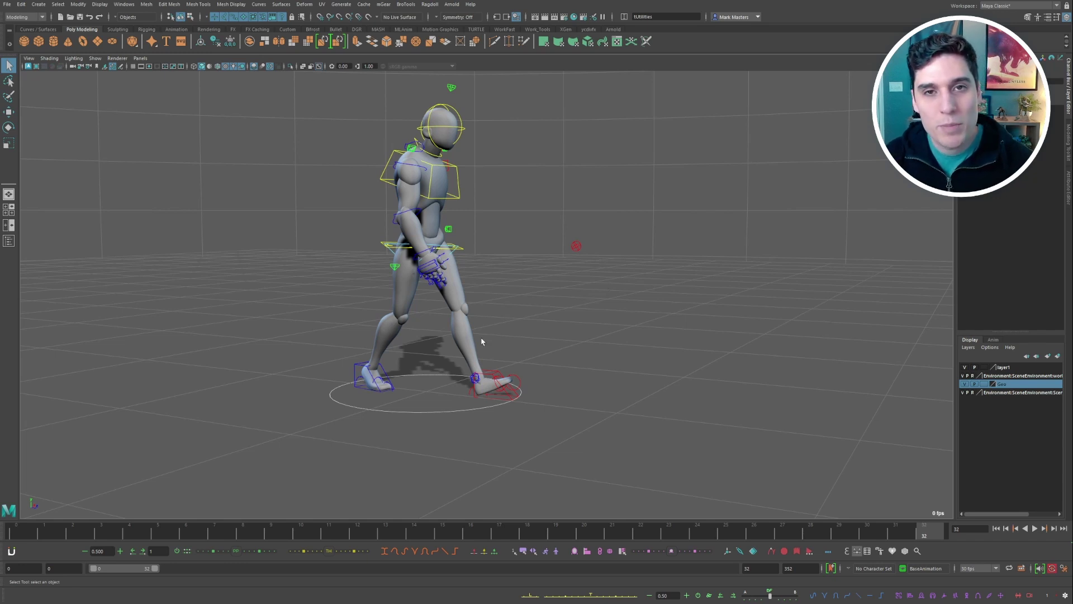
# - Rewind the walk animation to frame 0
pyautogui.keyDown('alt'); pyautogui.moveTo(515, 333); pyautogui.dragTo(517, 318); pyautogui.keyUp('alt')
pyautogui.keyDown('alt'); pyautogui.moveTo(518, 319); pyautogui.dragTo(521, 331, button='middle'); pyautogui.keyUp('alt')
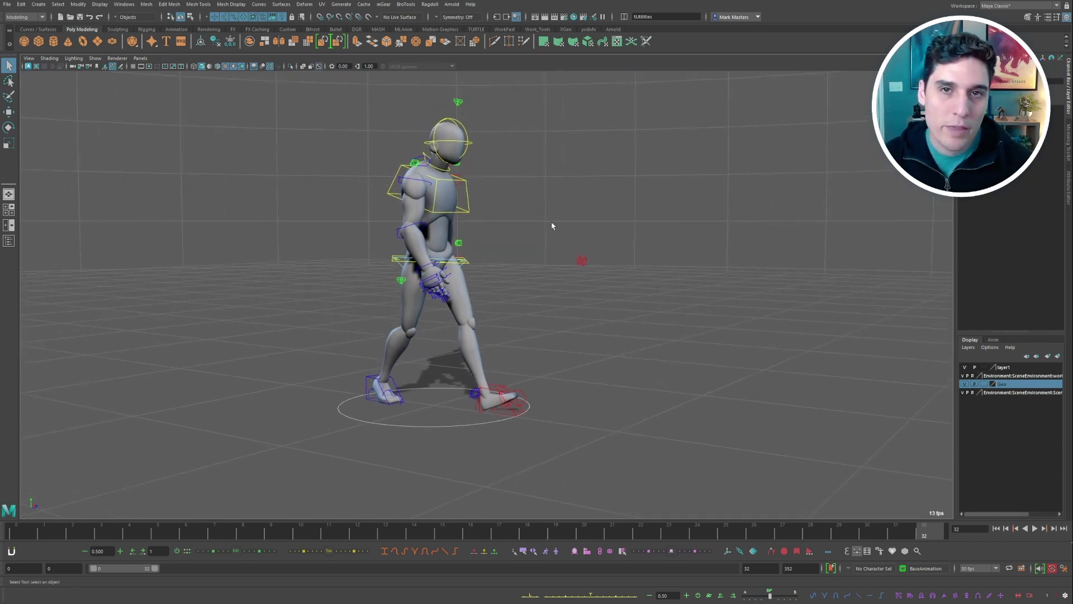
pyautogui.keyDown('alt'); pyautogui.moveTo(560, 270); pyautogui.dragTo(557, 253, button='middle'); pyautogui.keyUp('alt')
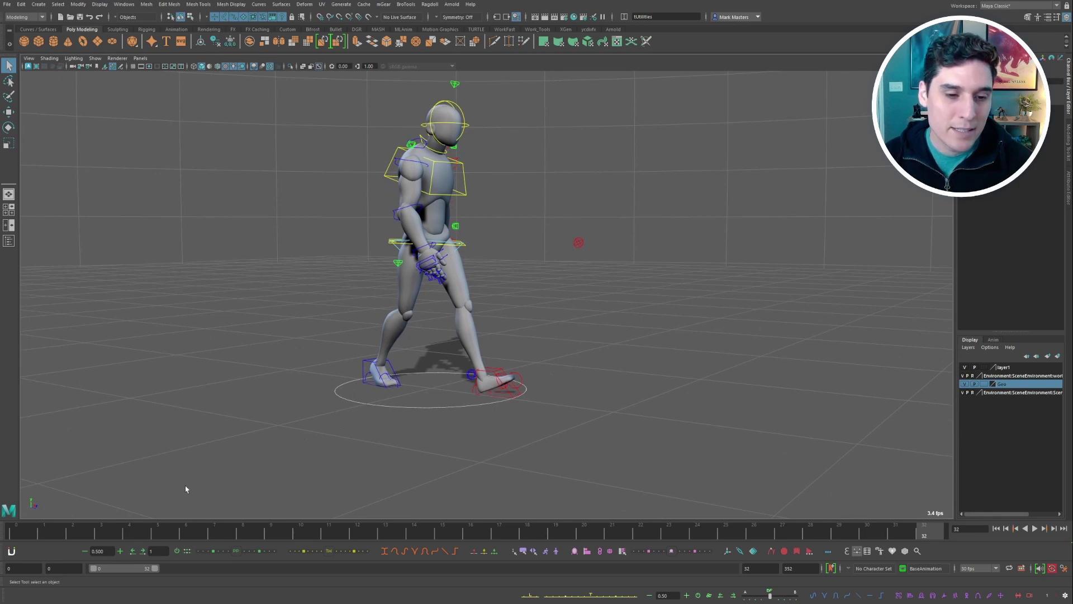
pyautogui.hotkey('alt', 'shift', 'v')
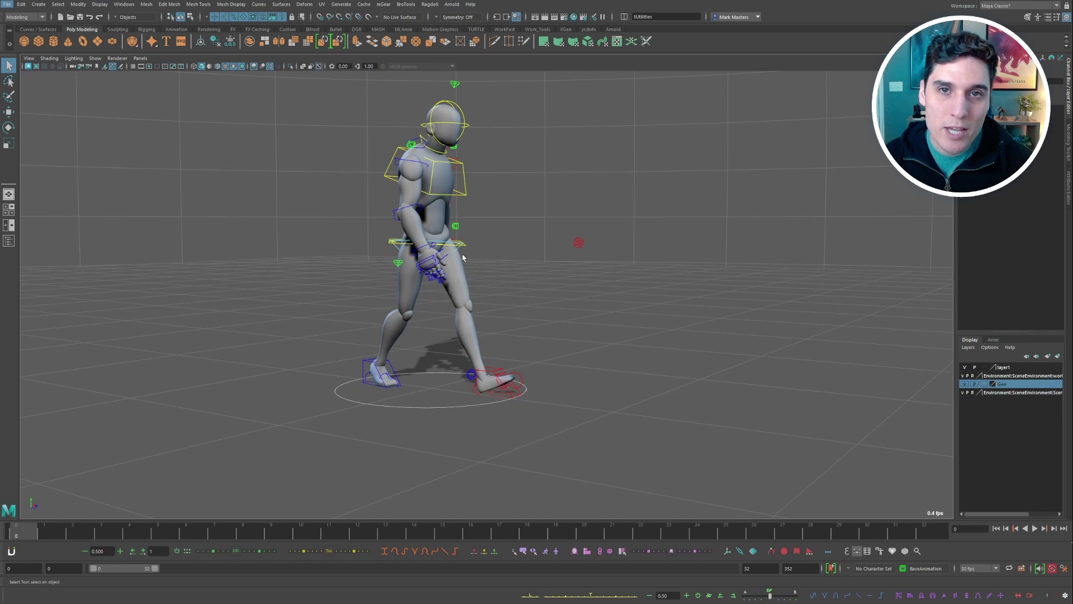
pyautogui.keyDown('alt'); pyautogui.moveTo(497, 259); pyautogui.dragTo(443, 302); pyautogui.keyUp('alt')
pyautogui.click(84, 533)
pyautogui.hotkey('alt', 'shift', 'v')
pyautogui.keyDown('alt'); pyautogui.moveTo(330, 349); pyautogui.dragTo(312, 375); pyautogui.keyUp('alt')
pyautogui.keyDown('alt'); pyautogui.moveTo(395, 304); pyautogui.dragTo(535, 260); pyautogui.keyUp('alt')
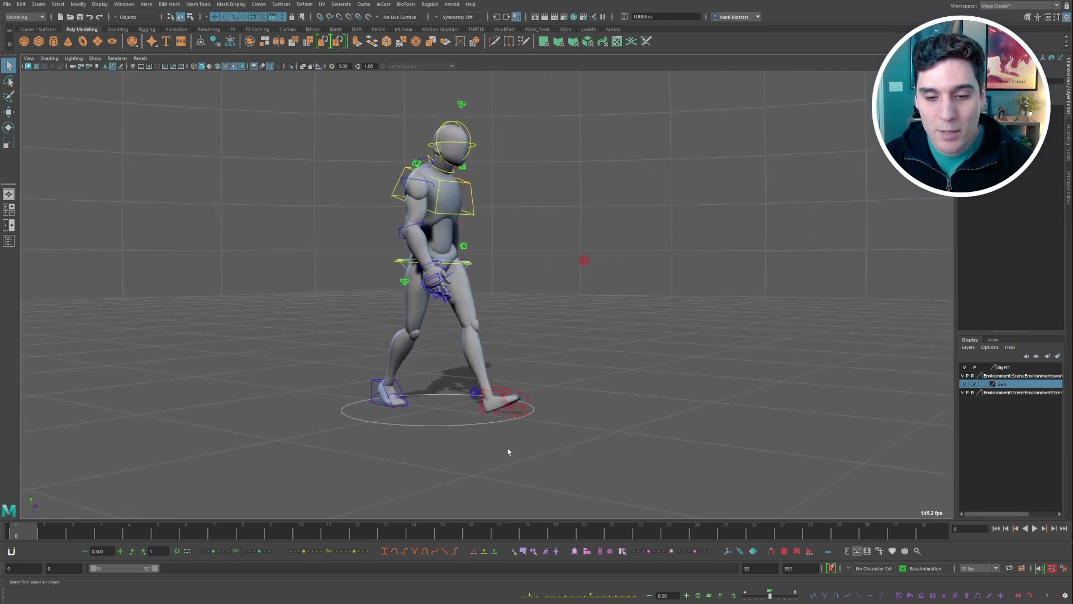
# - Show the floating selection sets bar and move it to a clear area of the viewport
pyautogui.click(523, 550)
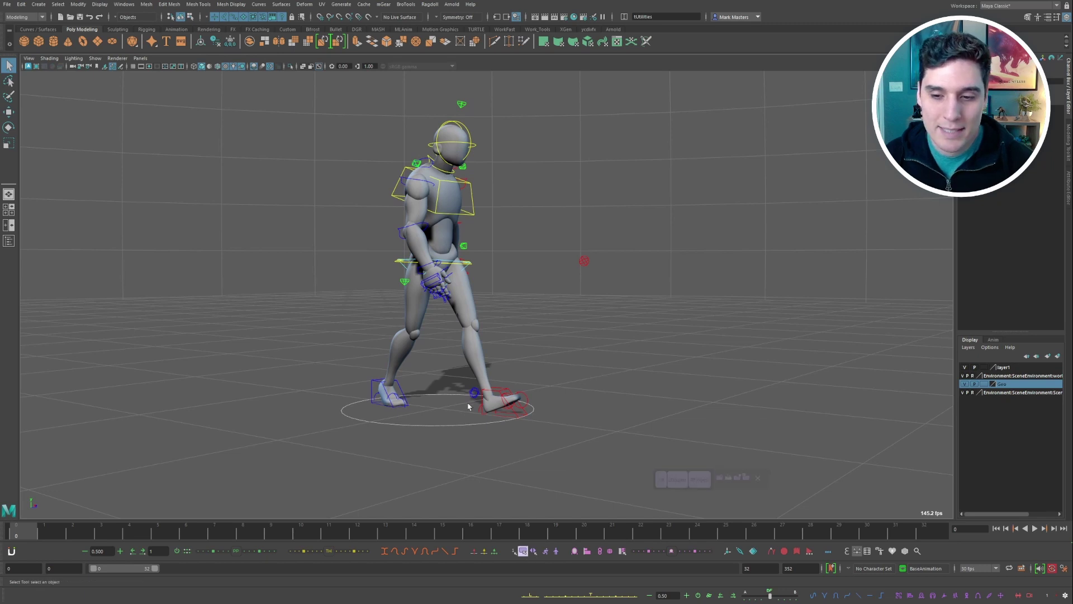
pyautogui.moveTo(745, 490); pyautogui.dragTo(787, 505)
pyautogui.click(523, 553)
pyautogui.click(523, 553)
# - Recall the saved selection sets for all rig controls, the left fingers and the right fingers
pyautogui.click(703, 499)
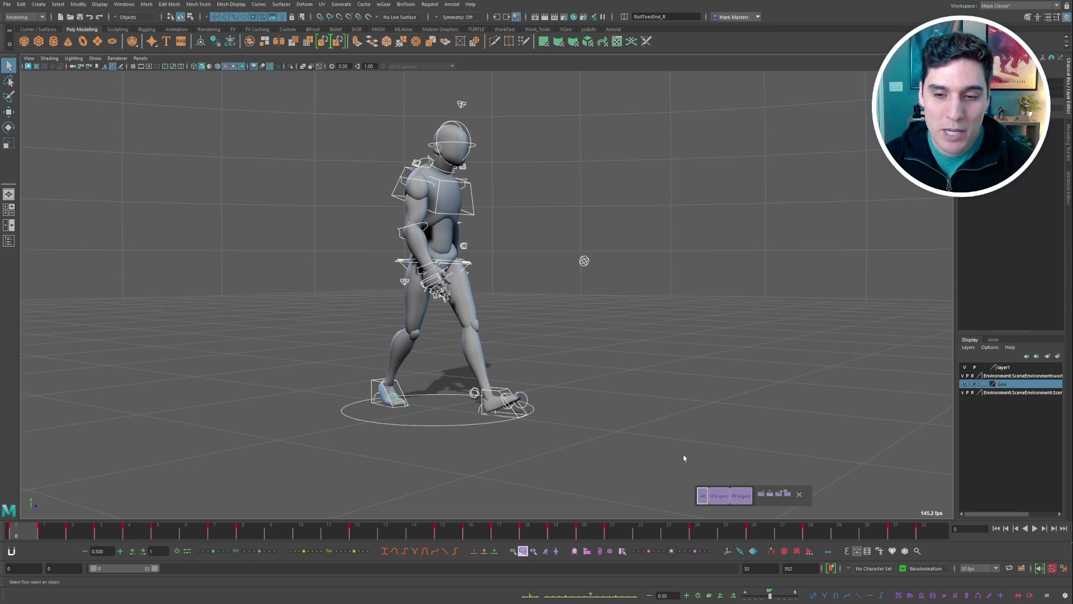
pyautogui.keyDown('alt'); pyautogui.moveTo(623, 329); pyautogui.dragTo(602, 322); pyautogui.keyUp('alt')
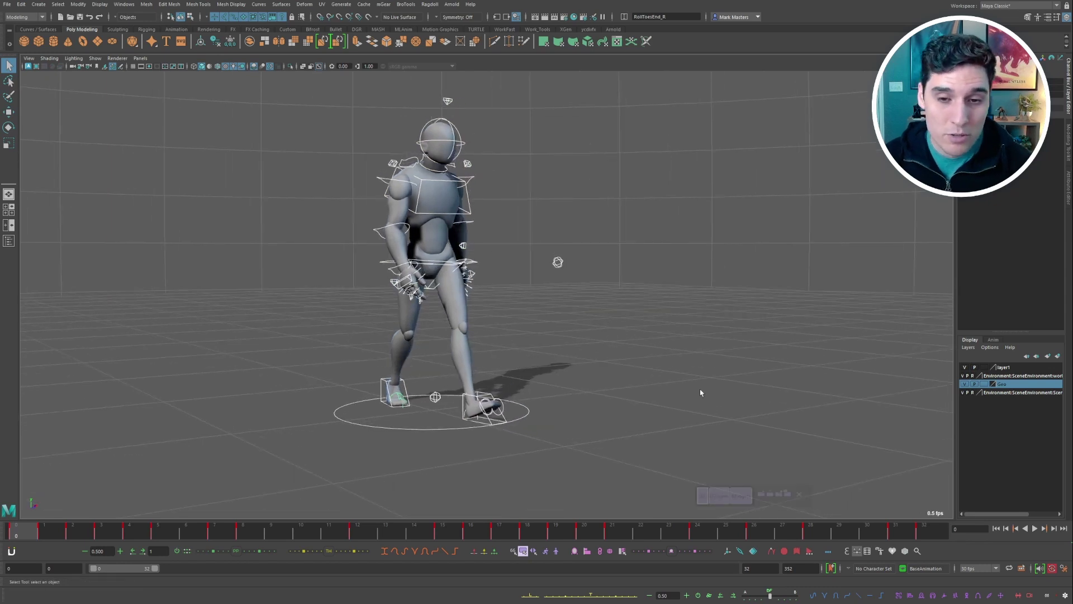
pyautogui.click(718, 496)
pyautogui.click(739, 496)
pyautogui.scroll(2, 544, 344)
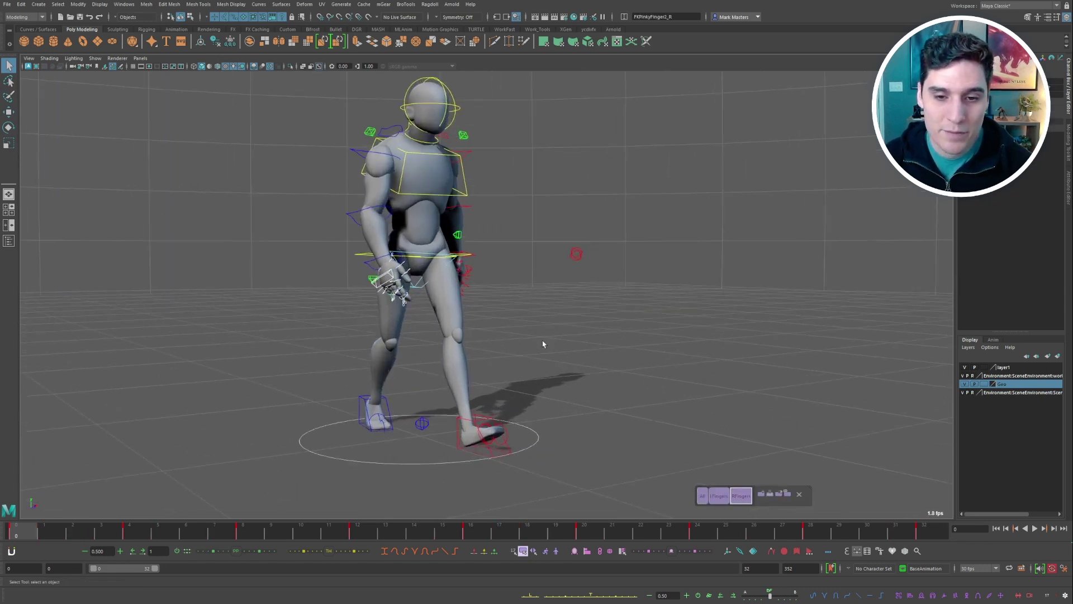
# - Select the character's left foot control and create a selection set from it named LFoot
pyautogui.click(532, 387)
pyautogui.click(492, 431)
pyautogui.press('w')
pyautogui.keyDown('alt'); pyautogui.moveTo(549, 345); pyautogui.dragTo(536, 340); pyautogui.keyUp('alt')
pyautogui.keyDown('alt'); pyautogui.moveTo(531, 390); pyautogui.dragTo(426, 385); pyautogui.keyUp('alt')
pyautogui.keyDown('alt'); pyautogui.moveTo(426, 376); pyautogui.dragTo(451, 336, button='middle'); pyautogui.keyUp('alt')
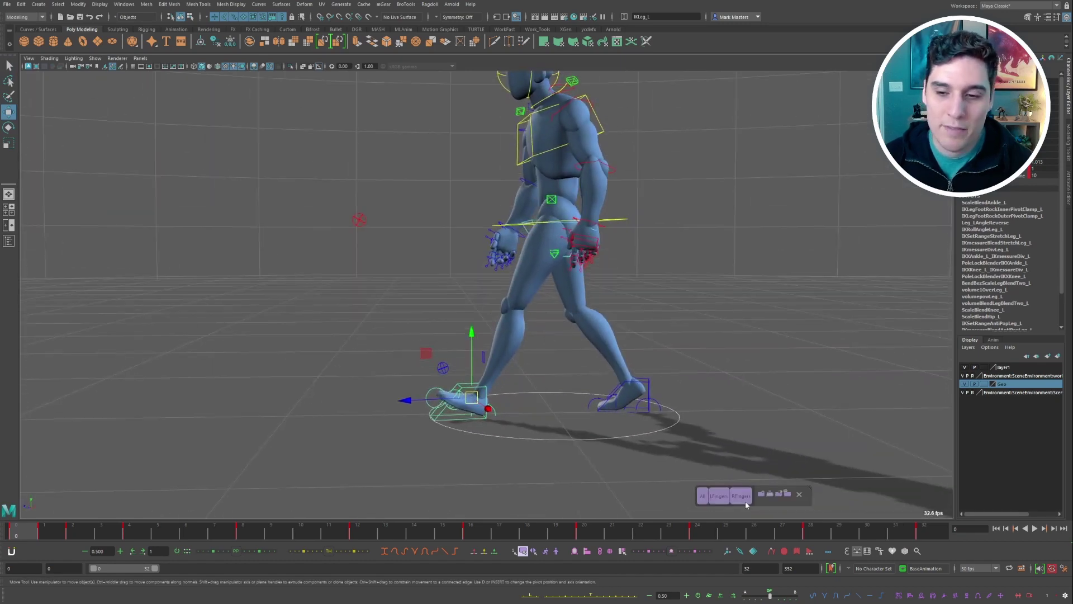
pyautogui.click(761, 494)
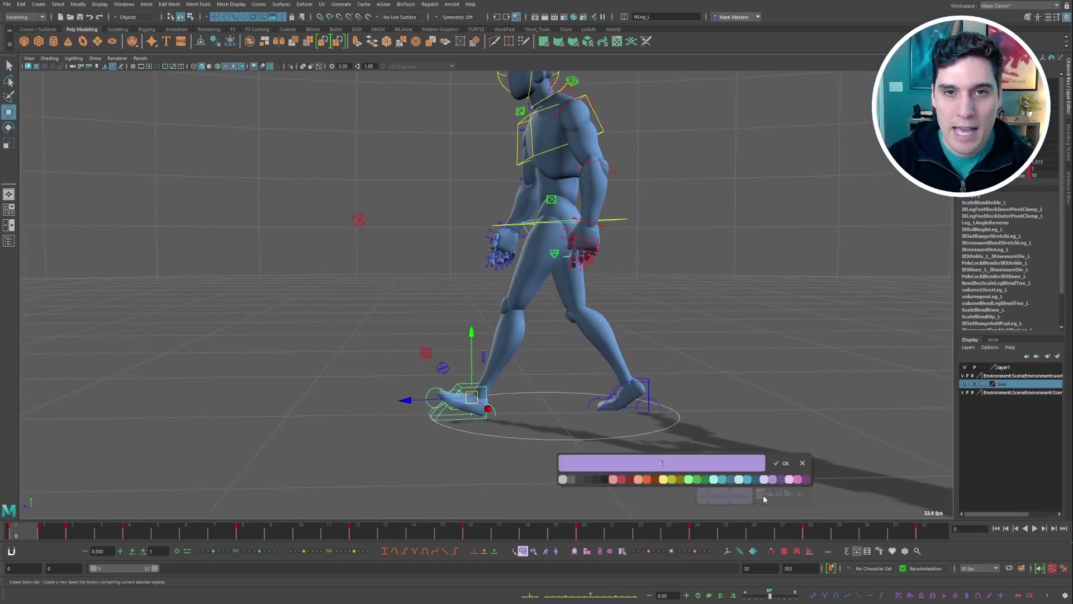
pyautogui.write('LFoot')
pyautogui.press('Return')
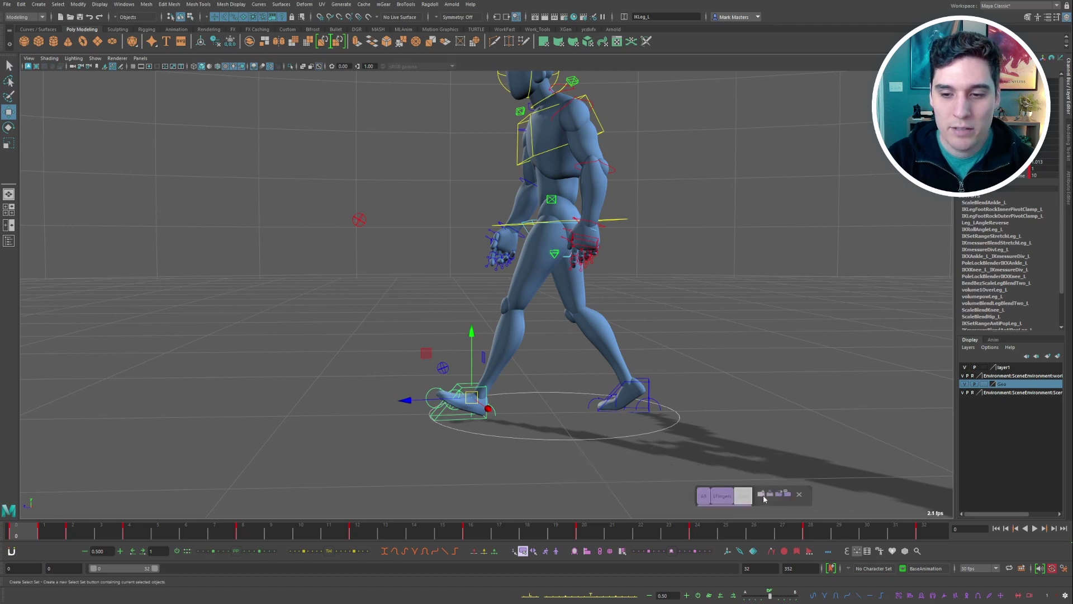
# - Move the floating selection sets bar closer to the viewport's corner, away from the character
pyautogui.keyDown('alt'); pyautogui.moveTo(729, 391); pyautogui.dragTo(683, 375); pyautogui.keyUp('alt')
pyautogui.moveTo(802, 500); pyautogui.dragTo(925, 511)
pyautogui.keyDown('alt'); pyautogui.moveTo(771, 391); pyautogui.dragTo(692, 342); pyautogui.keyUp('alt')
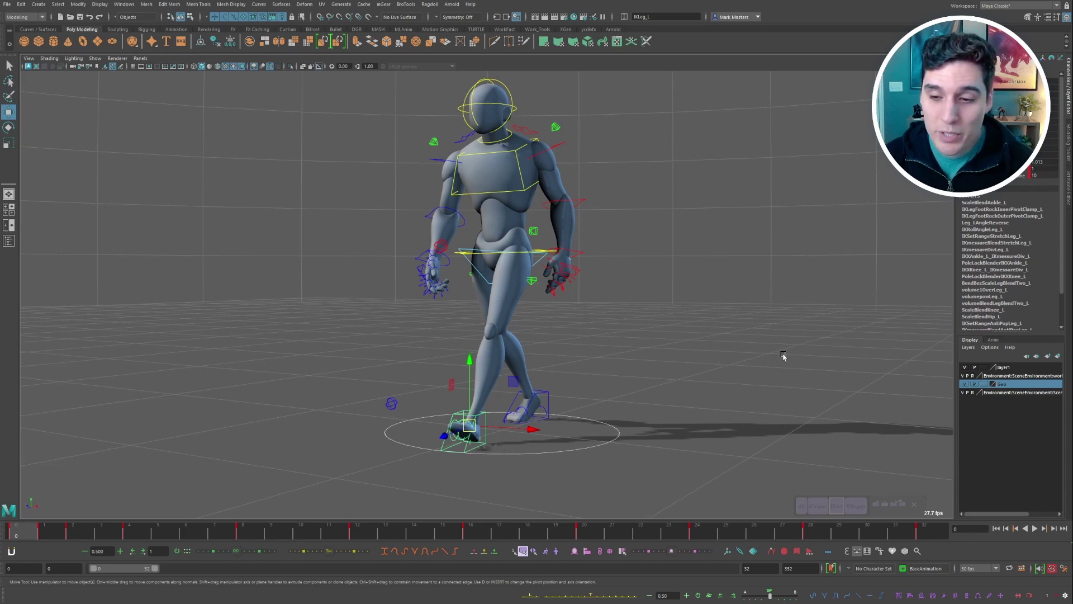
# - Recall the LFoot, RFingers and LFingers selection sets one after another
pyautogui.click(837, 506)
pyautogui.click(856, 507)
pyautogui.scroll(2, 680, 386)
pyautogui.moveTo(680, 385)
pyautogui.keyDown('alt'); pyautogui.mouseDown()
pyautogui.moveTo(798, 479)
pyautogui.moveTo(665, 378)
pyautogui.mouseUp(); pyautogui.keyUp('alt')
pyautogui.click(818, 507)
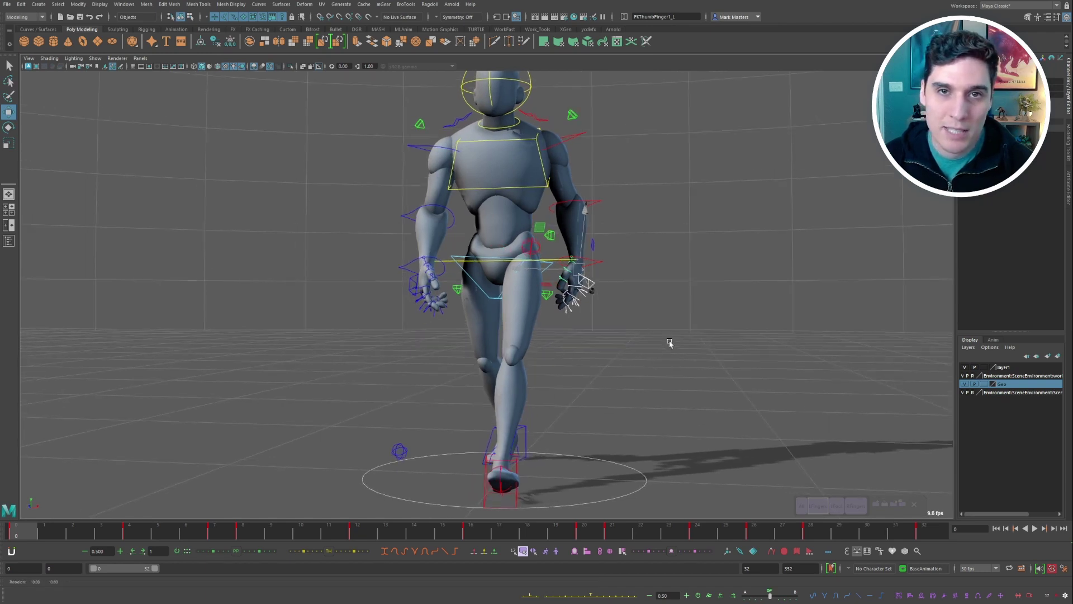
# - Pick a right thumb control by hand, then reselect the left finger controls through the LFingers set with the Rotate tool active
pyautogui.keyDown('alt'); pyautogui.moveTo(671, 344); pyautogui.dragTo(575, 343); pyautogui.keyUp('alt')
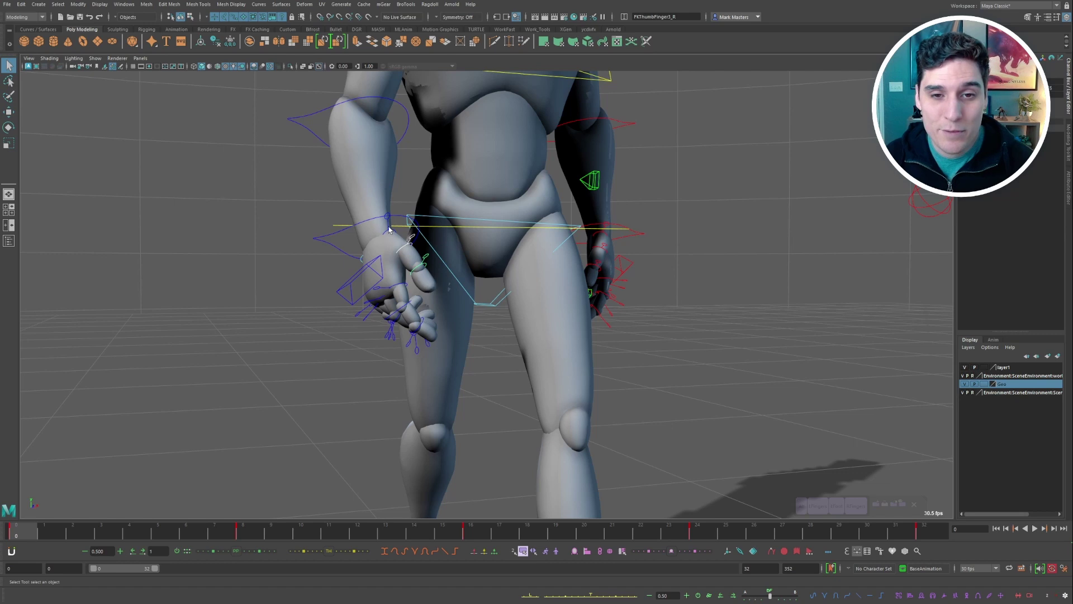
pyautogui.click(420, 253)
pyautogui.keyDown('alt'); pyautogui.moveTo(713, 299); pyautogui.dragTo(649, 272); pyautogui.keyUp('alt')
pyautogui.click(817, 508)
pyautogui.press('e')
pyautogui.hotkey('ctrl', 'z')
pyautogui.keyDown('alt'); pyautogui.moveTo(649, 273); pyautogui.dragTo(647, 240, button='middle'); pyautogui.keyUp('alt')
pyautogui.keyDown('alt'); pyautogui.moveTo(647, 239); pyautogui.dragTo(600, 299, button='right'); pyautogui.keyUp('alt')
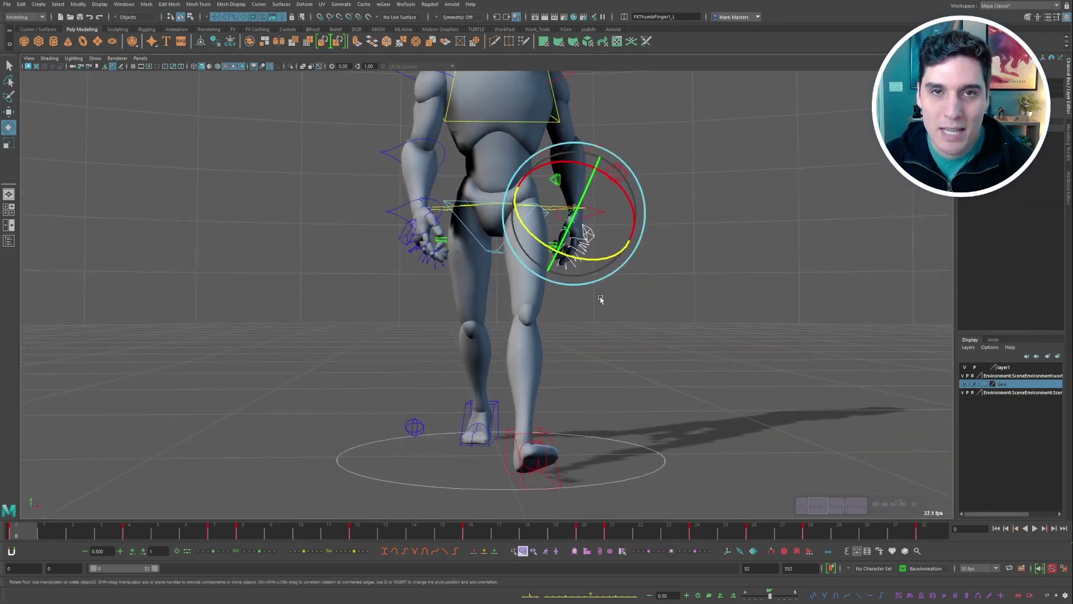
# - Try undocking the animation toolbar below the timeline and moving it over the viewport
pyautogui.press('alt')
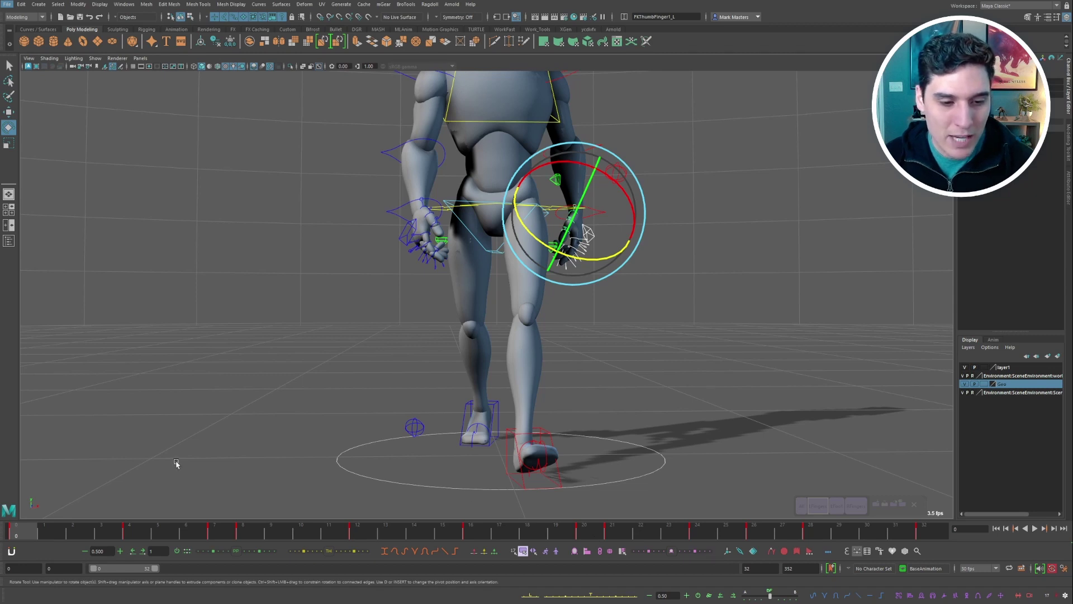
pyautogui.moveTo(5, 596); pyautogui.dragTo(68, 539)
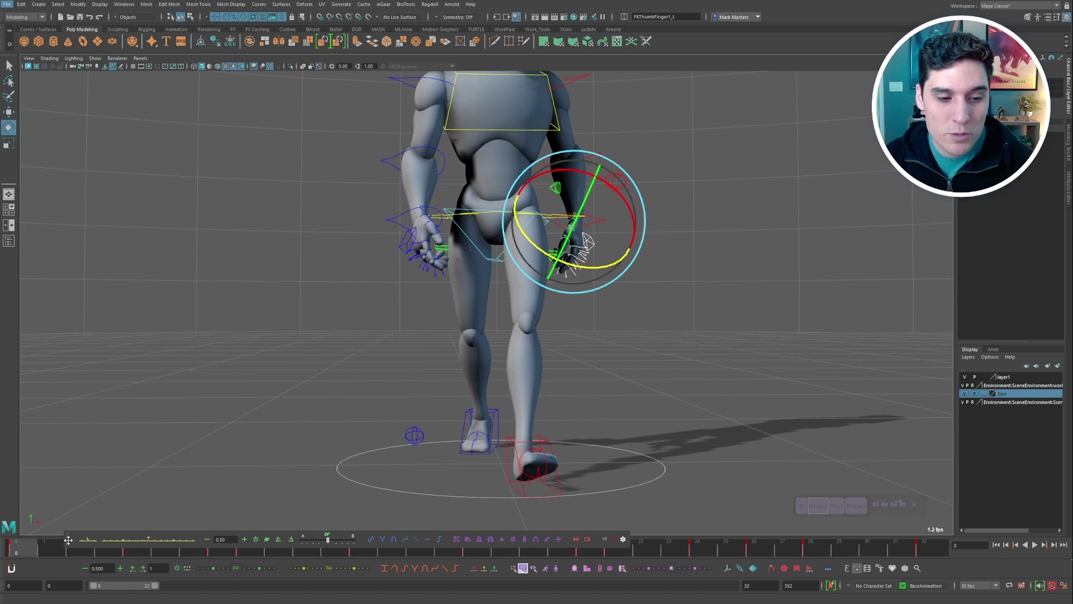
pyautogui.moveTo(68, 539); pyautogui.dragTo(292, 129)
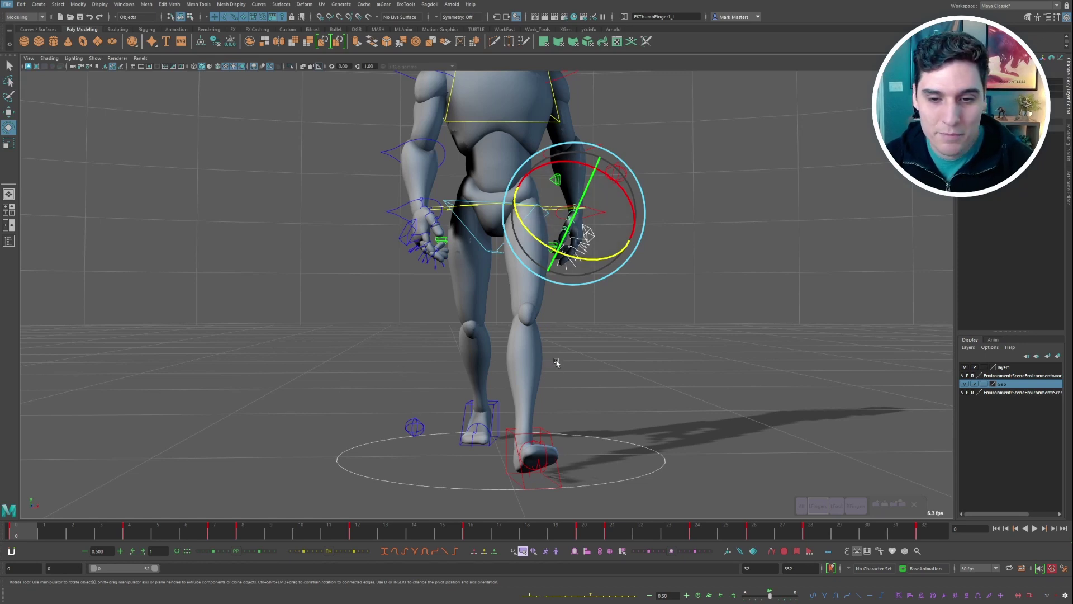
pyautogui.moveTo(4, 594); pyautogui.dragTo(243, 253)
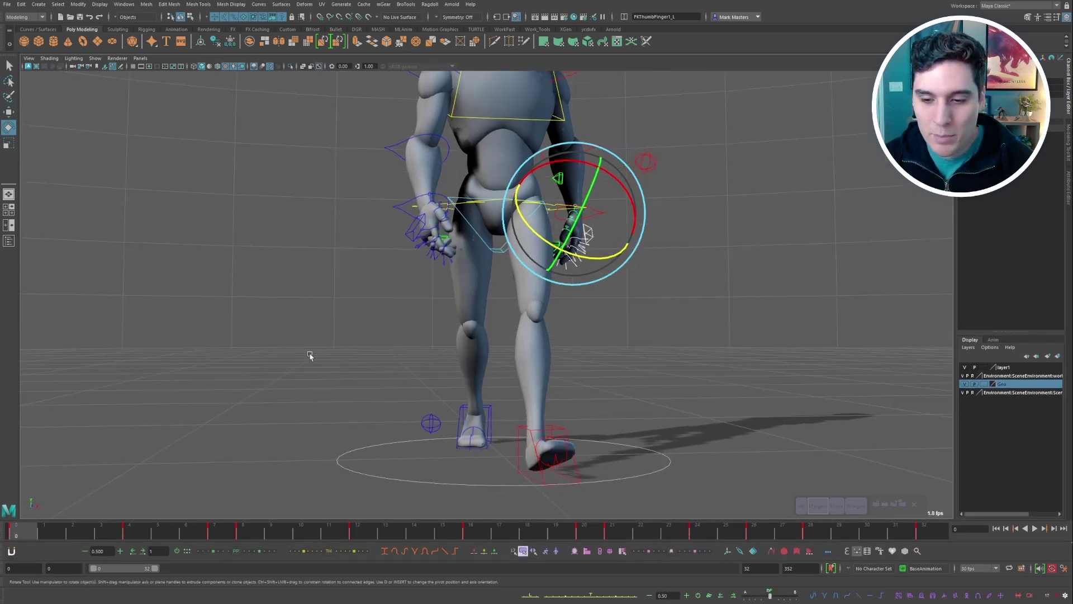
pyautogui.keyDown('alt'); pyautogui.moveTo(838, 435); pyautogui.dragTo(801, 394); pyautogui.keyUp('alt')
pyautogui.keyDown('alt'); pyautogui.moveTo(731, 368); pyautogui.dragTo(736, 370); pyautogui.keyUp('alt')
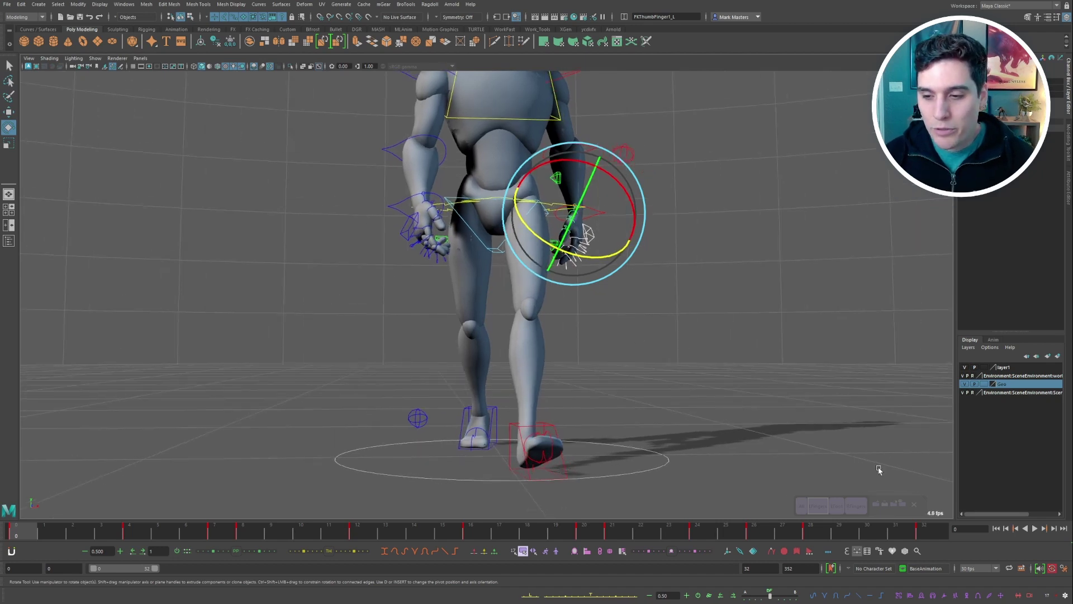
# - Show the second, dockable selection sets bar below the timeline and clear the current control selection
pyautogui.click(899, 596)
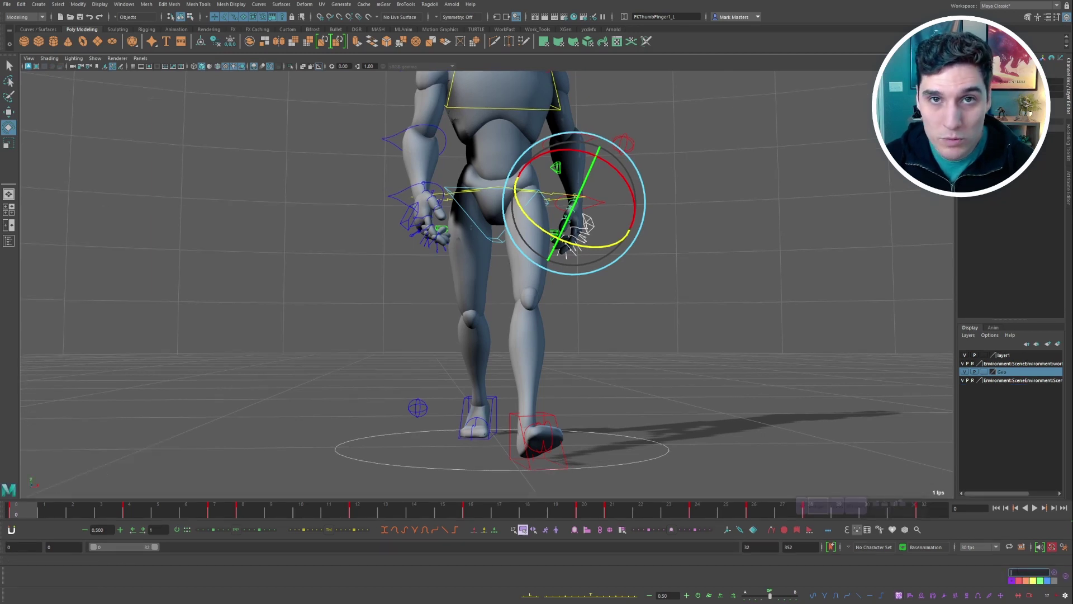
pyautogui.keyDown('alt'); pyautogui.moveTo(704, 391); pyautogui.dragTo(719, 310, button='right'); pyautogui.keyUp('alt')
pyautogui.keyDown('alt'); pyautogui.moveTo(715, 278); pyautogui.dragTo(704, 315, button='middle'); pyautogui.keyUp('alt')
pyautogui.keyDown('alt'); pyautogui.moveTo(705, 315); pyautogui.dragTo(696, 278, button='right'); pyautogui.keyUp('alt')
pyautogui.keyDown('alt'); pyautogui.moveTo(696, 278); pyautogui.dragTo(710, 283); pyautogui.keyUp('alt')
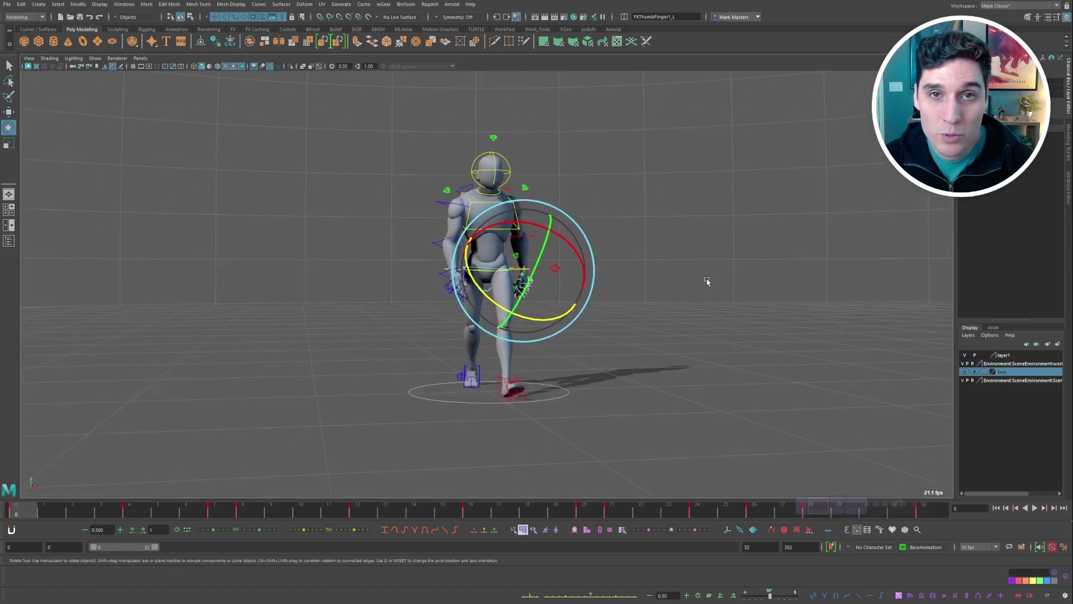
pyautogui.click(692, 147)
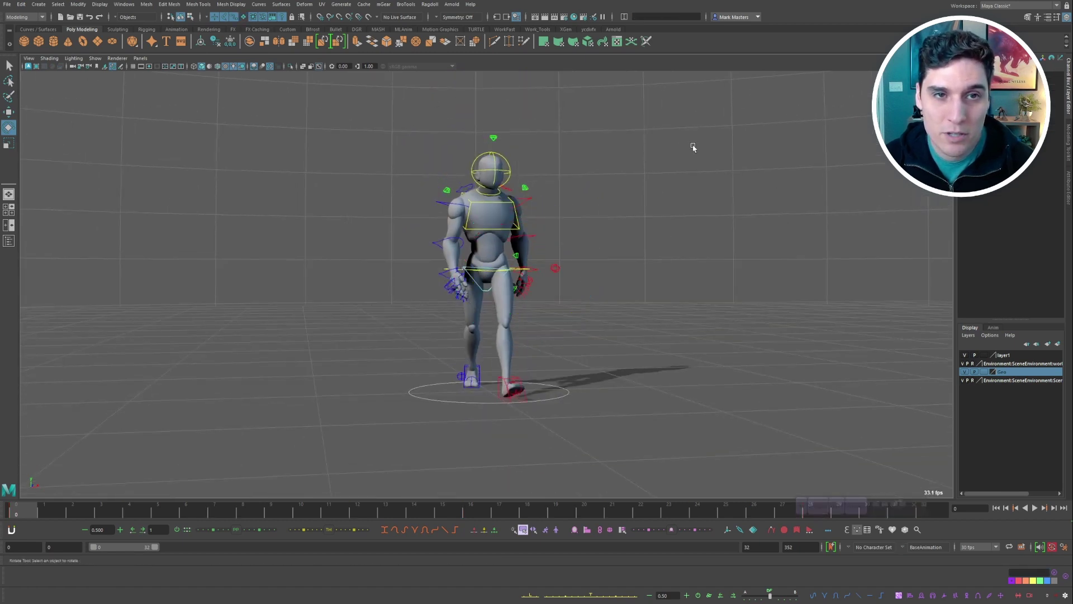
# - Create a purple selection set containing all of the character's controls, then clear the selection
pyautogui.moveTo(752, 135)
pyautogui.mouseDown()
pyautogui.moveTo(359, 431)
pyautogui.moveTo(323, 438)
pyautogui.mouseUp()
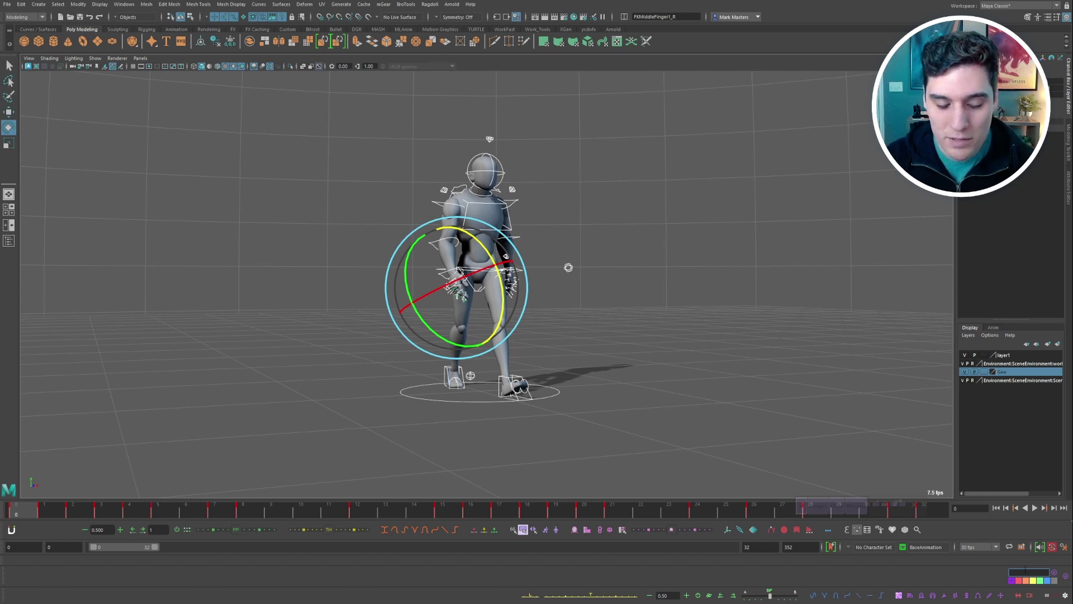
pyautogui.click(703, 277)
pyautogui.press('w')
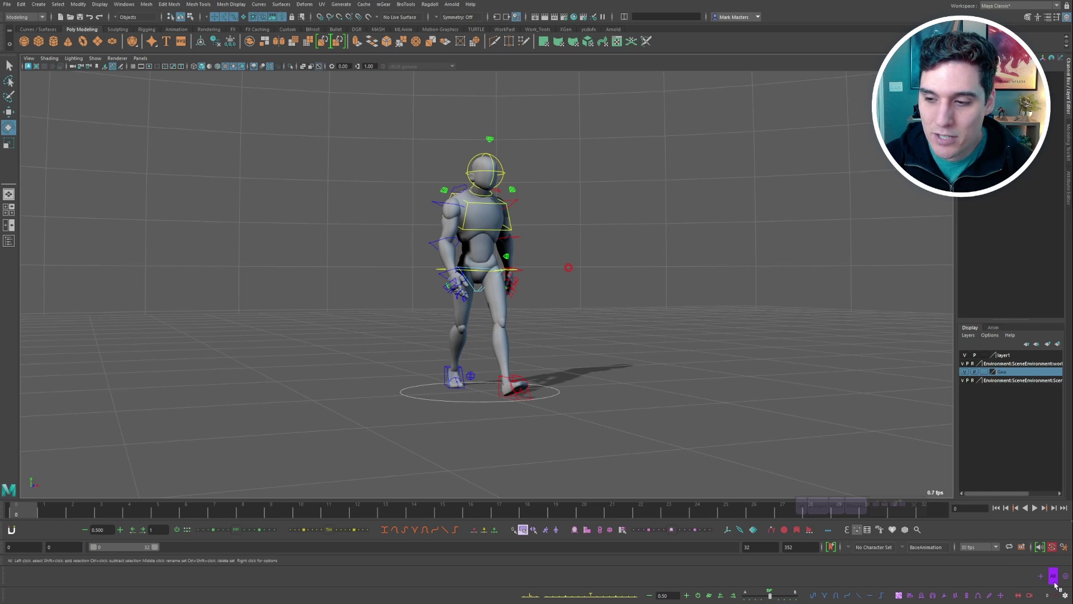
# - Select only the left hand's finger controls and save them as a purple selection set named LFingers
pyautogui.scroll(5, 617, 290)
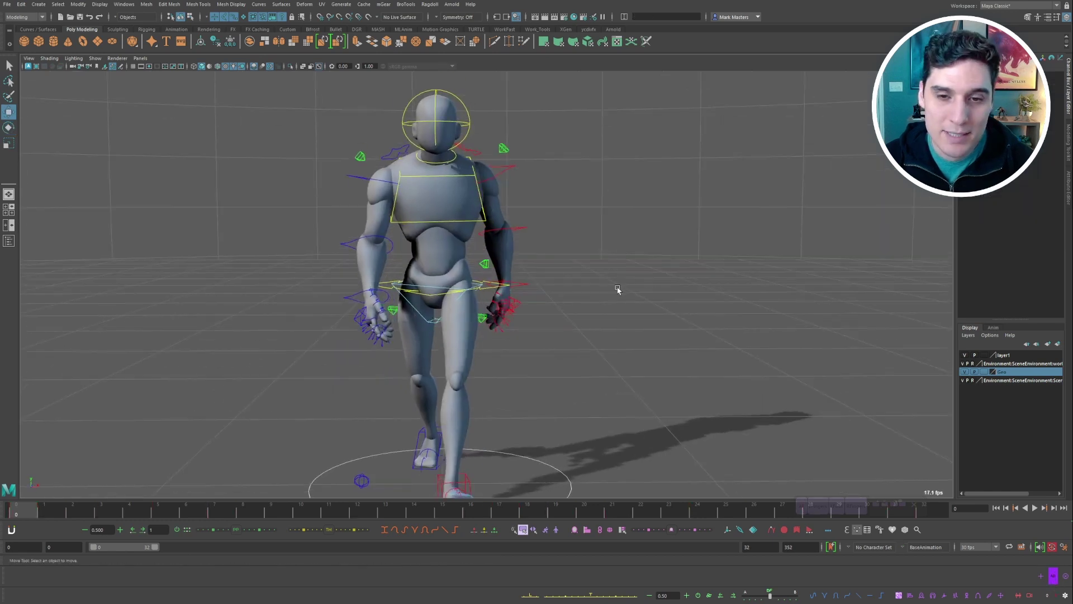
pyautogui.keyDown('alt'); pyautogui.moveTo(617, 290); pyautogui.dragTo(587, 292); pyautogui.keyUp('alt')
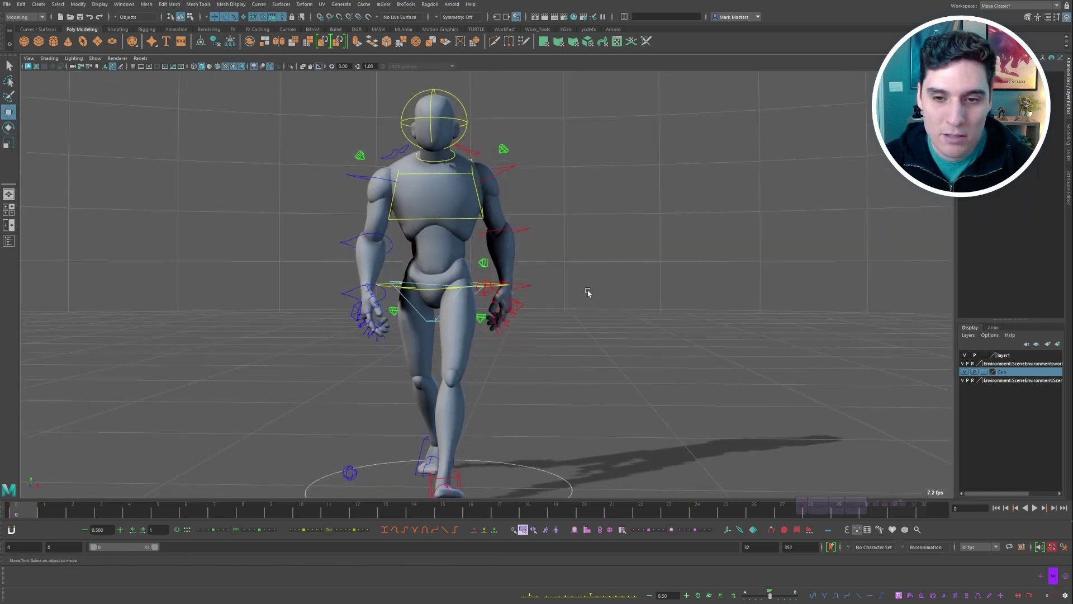
pyautogui.keyDown('alt'); pyautogui.moveTo(587, 292); pyautogui.dragTo(609, 252, button='middle'); pyautogui.keyUp('alt')
pyautogui.scroll(5, 609, 251)
pyautogui.keyDown('alt'); pyautogui.moveTo(608, 252); pyautogui.dragTo(585, 257); pyautogui.keyUp('alt')
pyautogui.moveTo(581, 216); pyautogui.dragTo(474, 347)
pyautogui.scroll(1, 442, 213)
pyautogui.keyDown('ctrl'); pyautogui.moveTo(442, 212); pyautogui.dragTo(493, 252); pyautogui.keyUp('ctrl')
pyautogui.keyDown('ctrl'); pyautogui.moveTo(579, 219); pyautogui.dragTo(702, 297); pyautogui.keyUp('ctrl')
pyautogui.press('e')
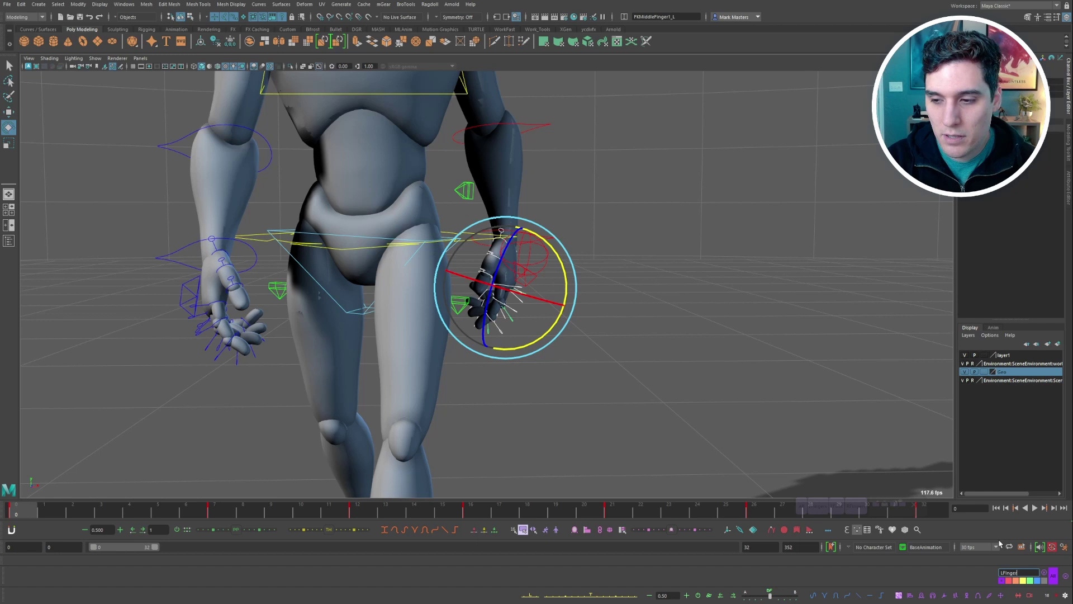
pyautogui.press('Return')
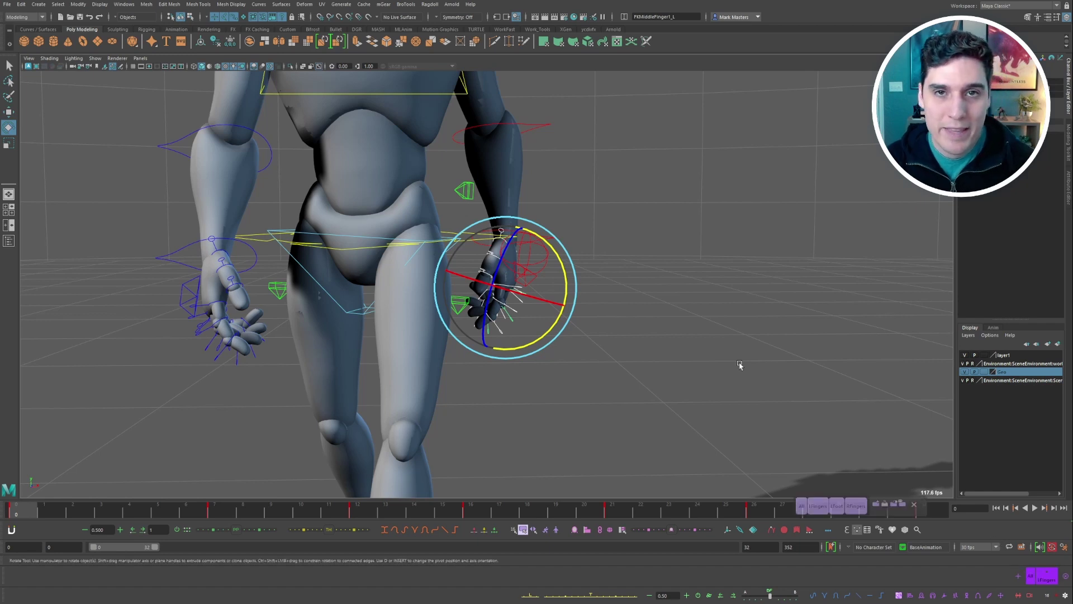
# - Select all rig controls through the new docked set and move the floating selection sets bar clear of the timeline
pyautogui.scroll(-2, 743, 387)
pyautogui.keyDown('alt'); pyautogui.moveTo(742, 388); pyautogui.dragTo(764, 400); pyautogui.keyUp('alt')
pyautogui.keyDown('alt'); pyautogui.moveTo(764, 400); pyautogui.dragTo(824, 415, button='middle'); pyautogui.keyUp('alt')
pyautogui.click(1031, 580)
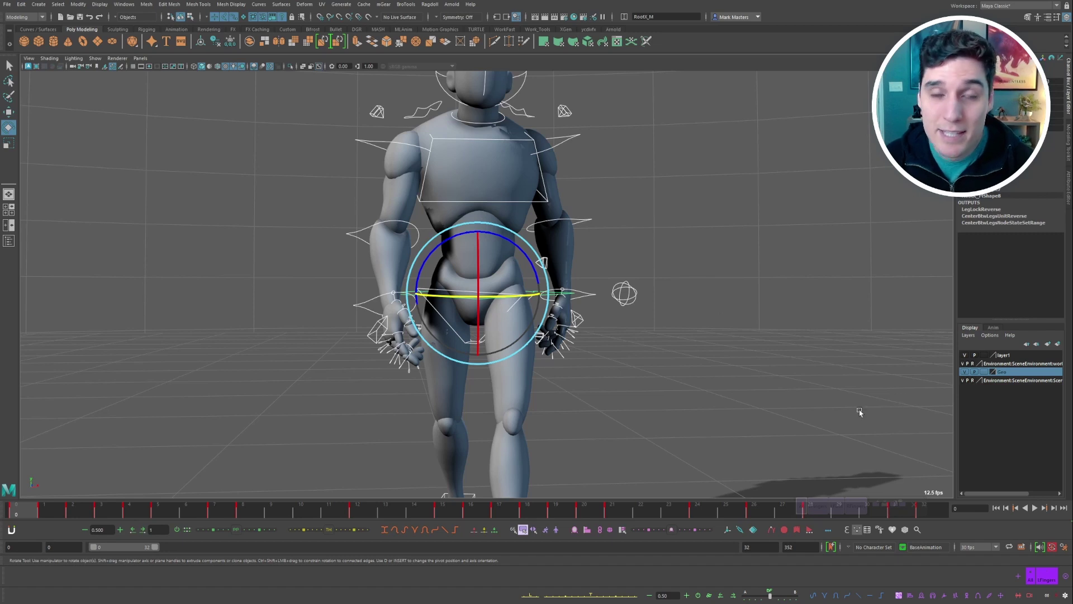
pyautogui.scroll(-2, 767, 306)
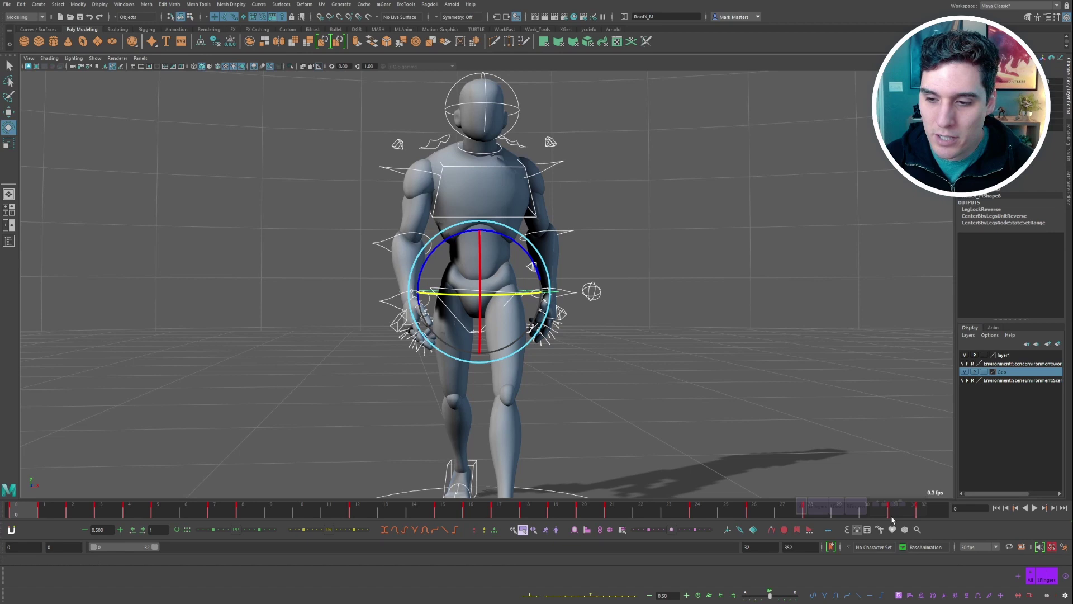
pyautogui.moveTo(897, 520); pyautogui.dragTo(898, 383)
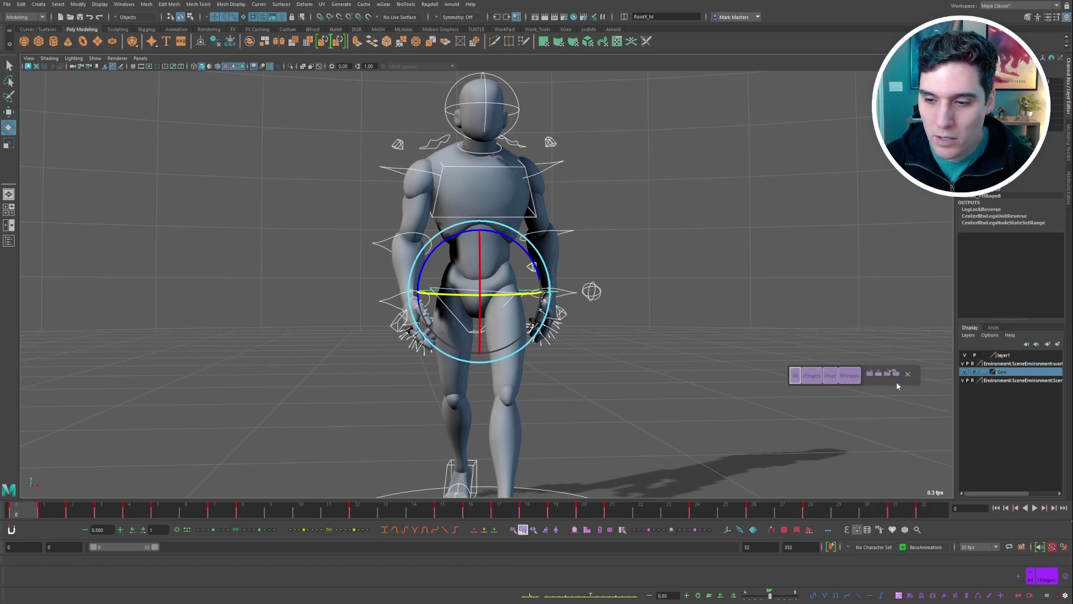
# - Try undocking the new selection sets bar and moving it over the viewport
pyautogui.moveTo(5, 565); pyautogui.dragTo(868, 451)
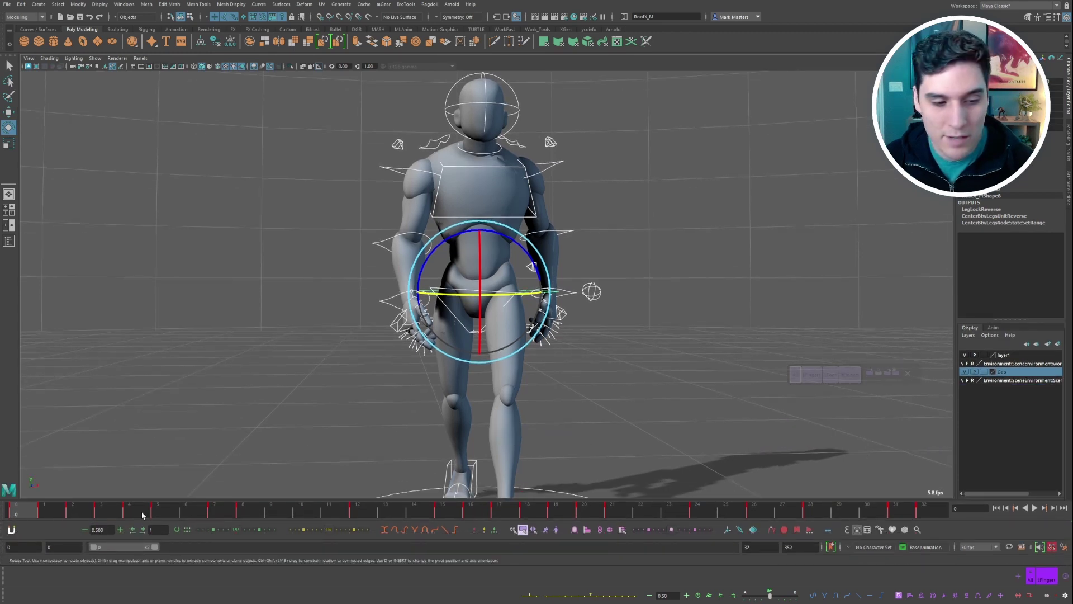
pyautogui.moveTo(4, 576); pyautogui.dragTo(295, 300)
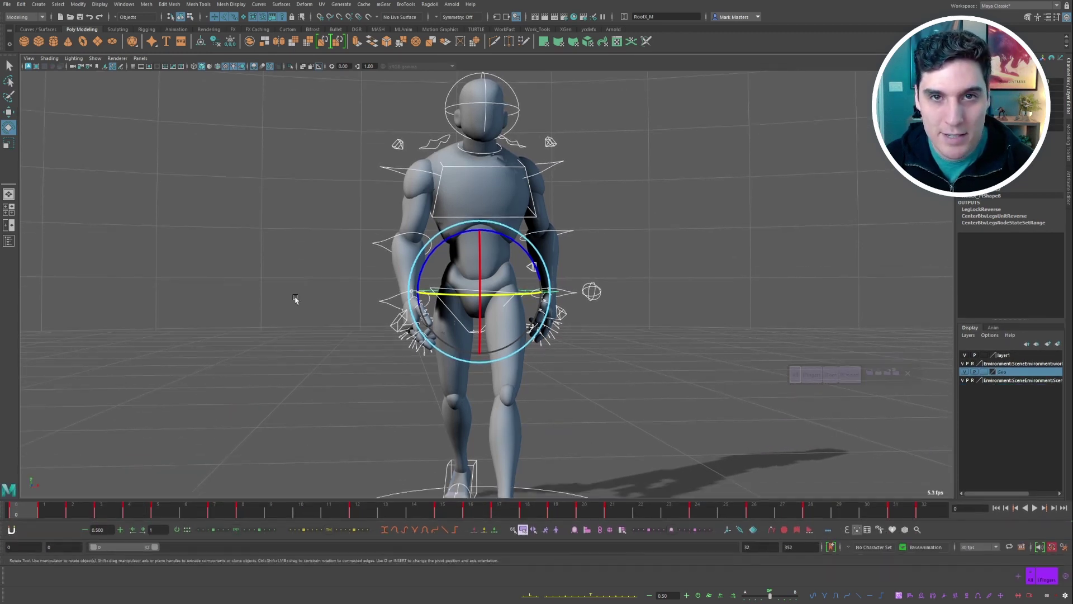
pyautogui.moveTo(4, 575); pyautogui.dragTo(667, 380)
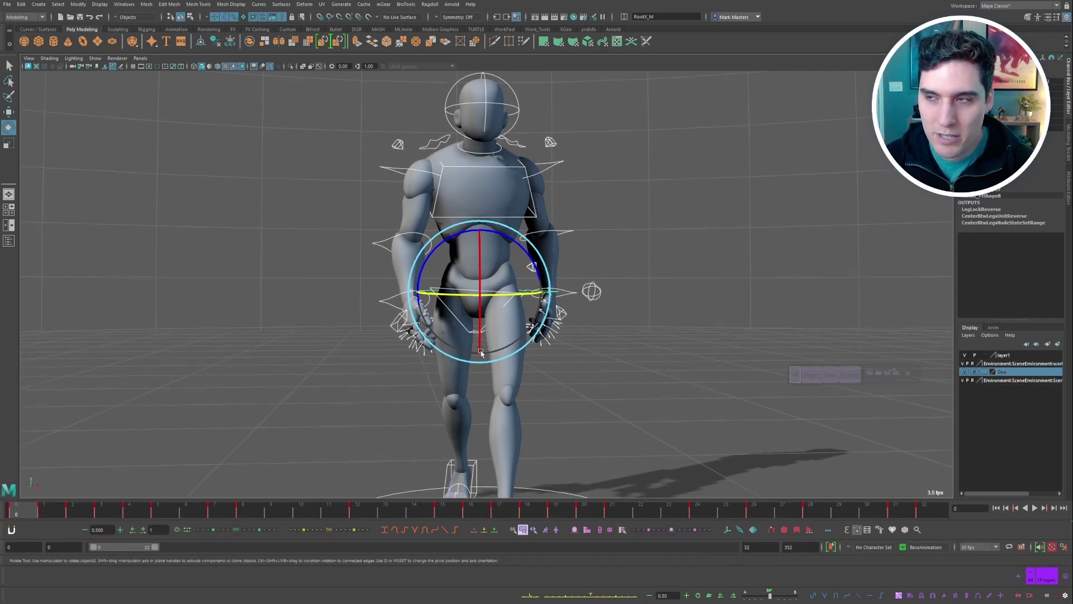
# - Undock the animBot toolbar and redock it directly below the range slider
pyautogui.moveTo(11, 571); pyautogui.dragTo(653, 305)
pyautogui.moveTo(2, 536); pyautogui.dragTo(177, 397)
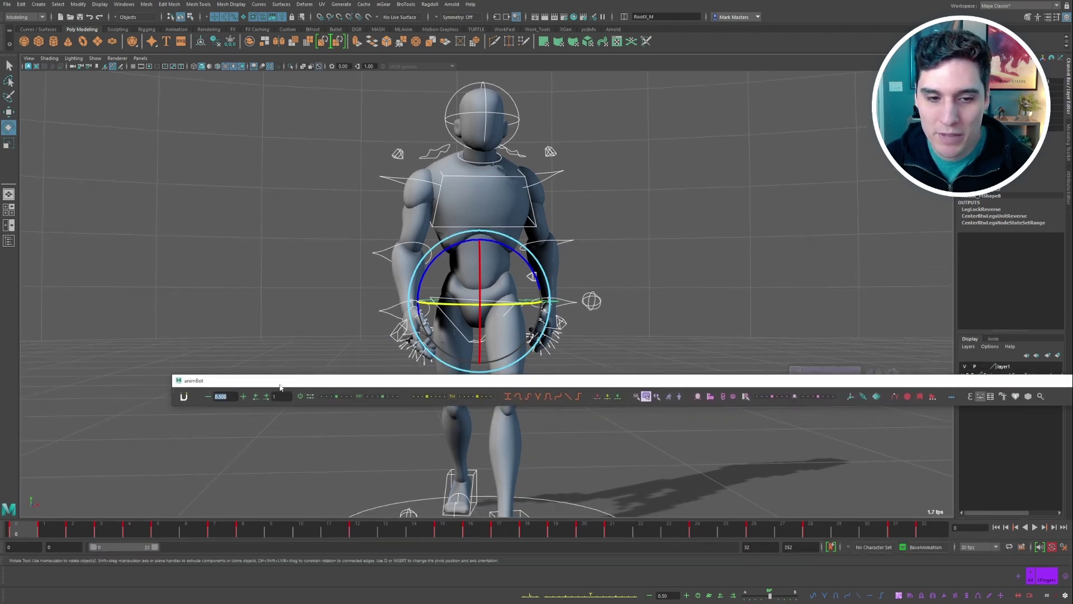
pyautogui.moveTo(256, 385); pyautogui.dragTo(117, 556)
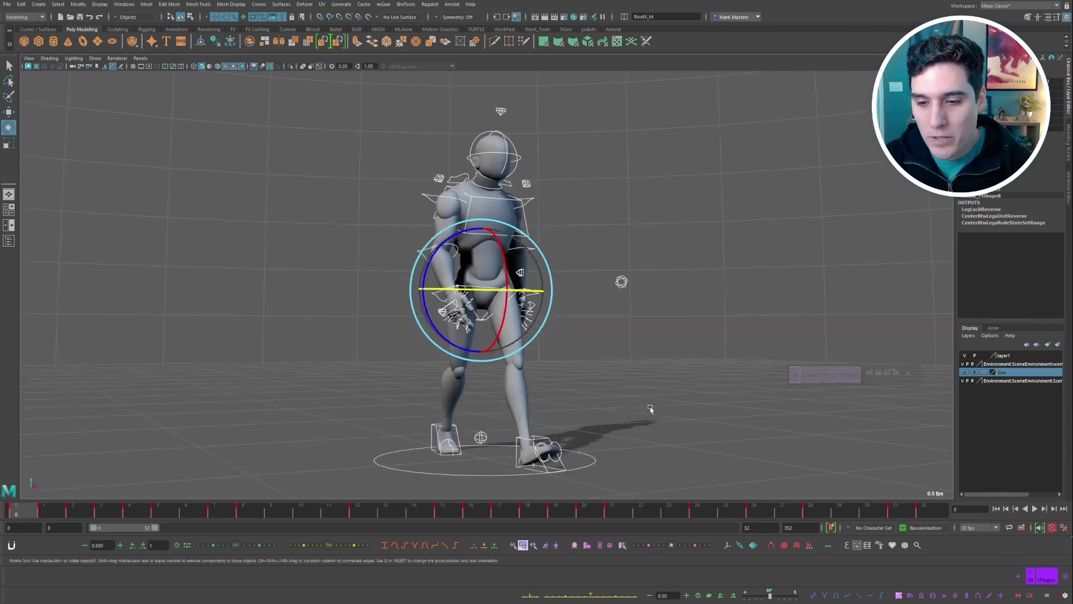
# - Copy the world-space transform of the character's right foot control
pyautogui.press('w')
pyautogui.keyDown('alt'); pyautogui.moveTo(652, 412); pyautogui.dragTo(552, 345); pyautogui.keyUp('alt')
pyautogui.click(630, 318)
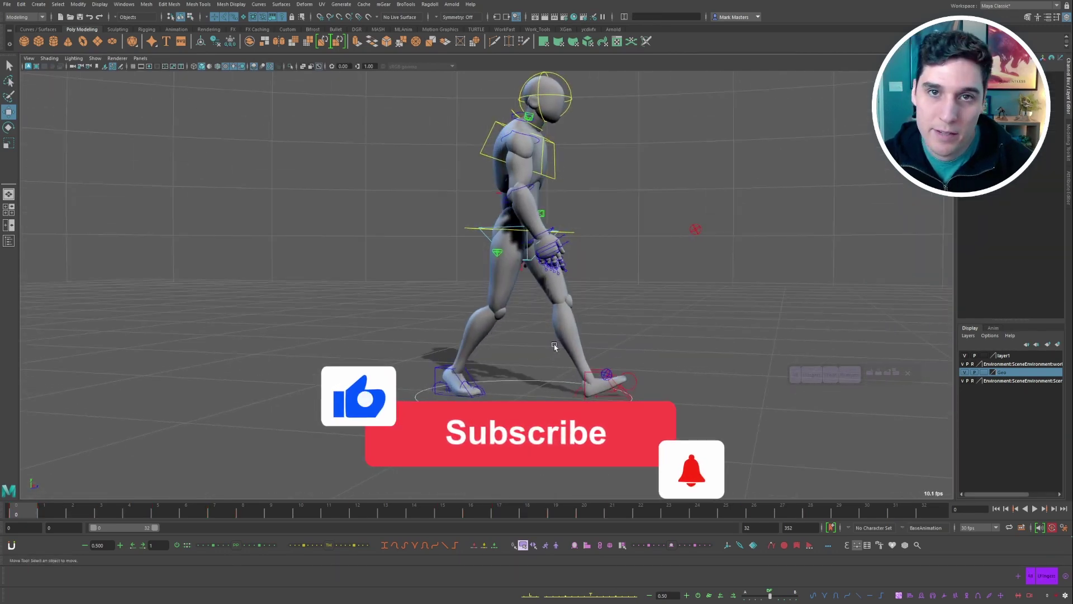
pyautogui.click(454, 379)
pyautogui.keyDown('alt'); pyautogui.moveTo(454, 379); pyautogui.dragTo(484, 316); pyautogui.keyUp('alt')
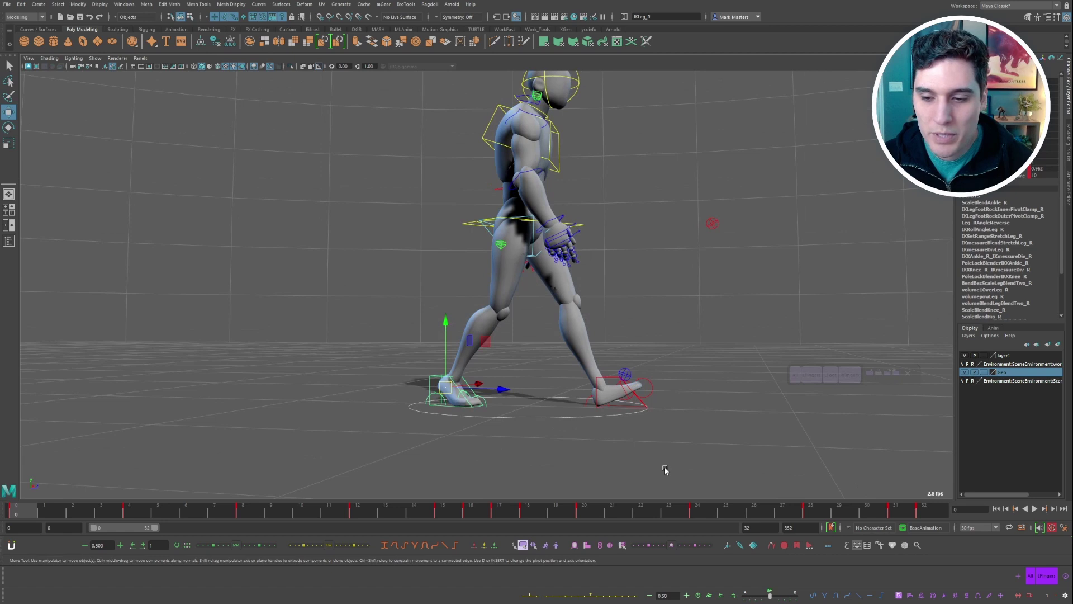
pyautogui.click(610, 545)
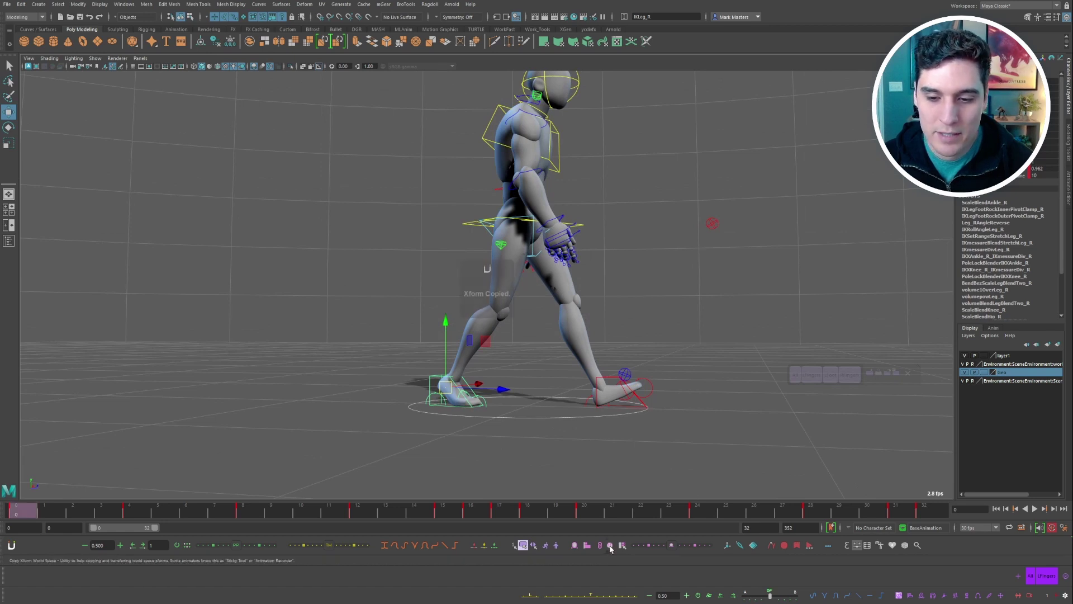
# - Try pasting the copied world-space transform onto the left foot control, and undo it
pyautogui.click(609, 378)
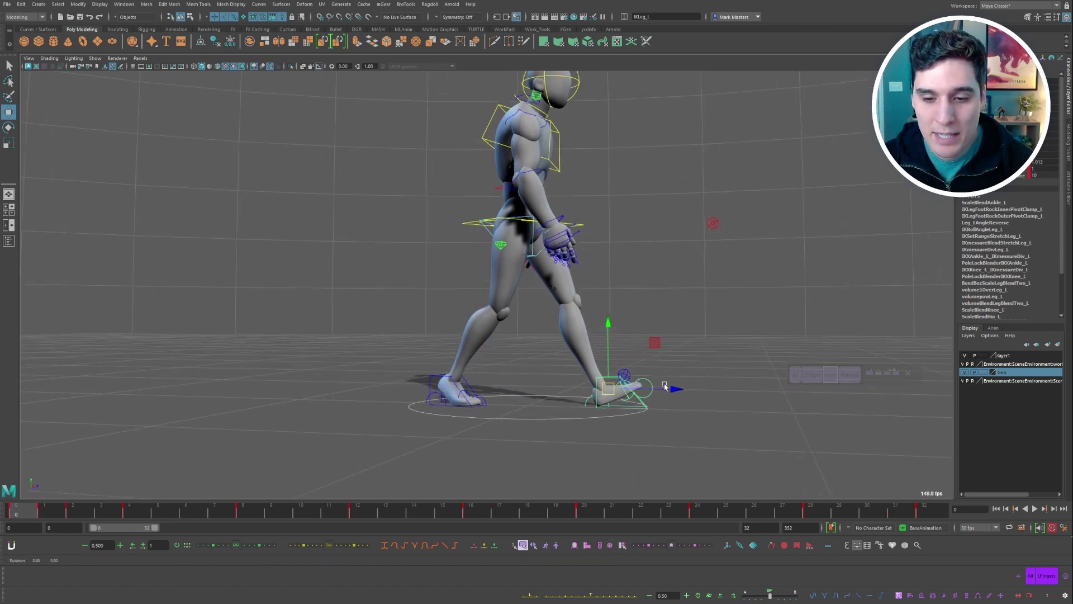
pyautogui.click(613, 552)
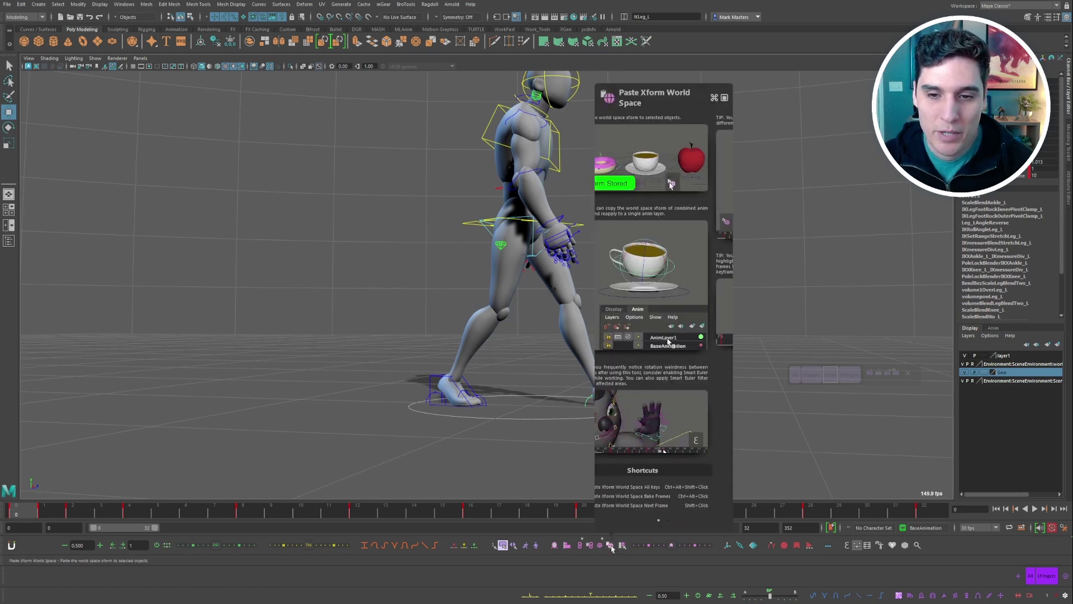
pyautogui.click(612, 548)
pyautogui.keyDown('alt'); pyautogui.moveTo(571, 429); pyautogui.dragTo(675, 375); pyautogui.keyUp('alt')
pyautogui.scroll(-2, 645, 388)
pyautogui.hotkey('ctrl', 'z')
# - Create a locator and turn on the display of locators in the viewport
pyautogui.click(38, 5)
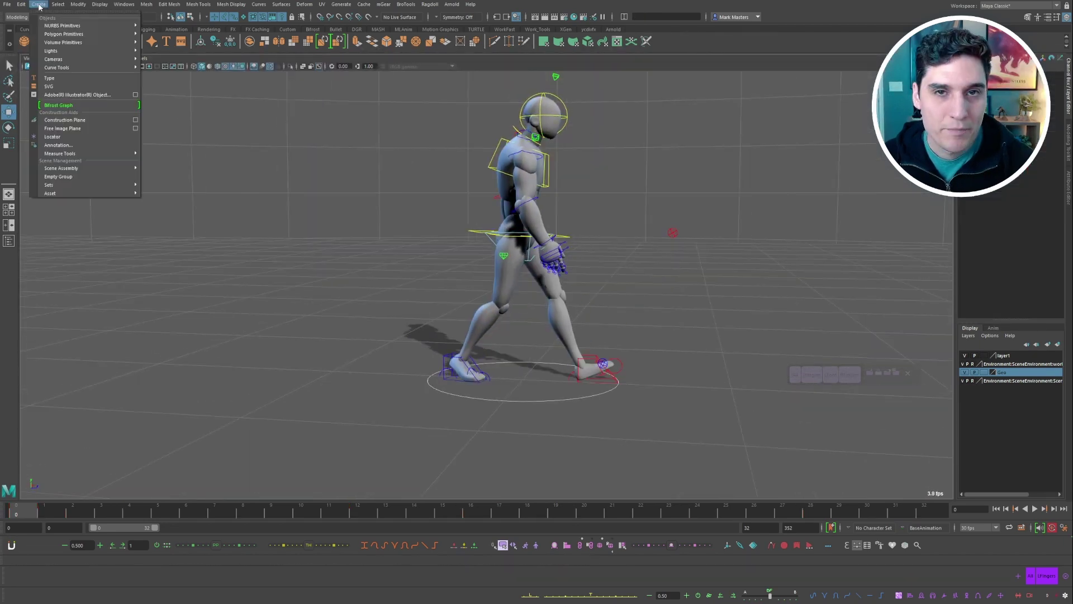
pyautogui.click(52, 136)
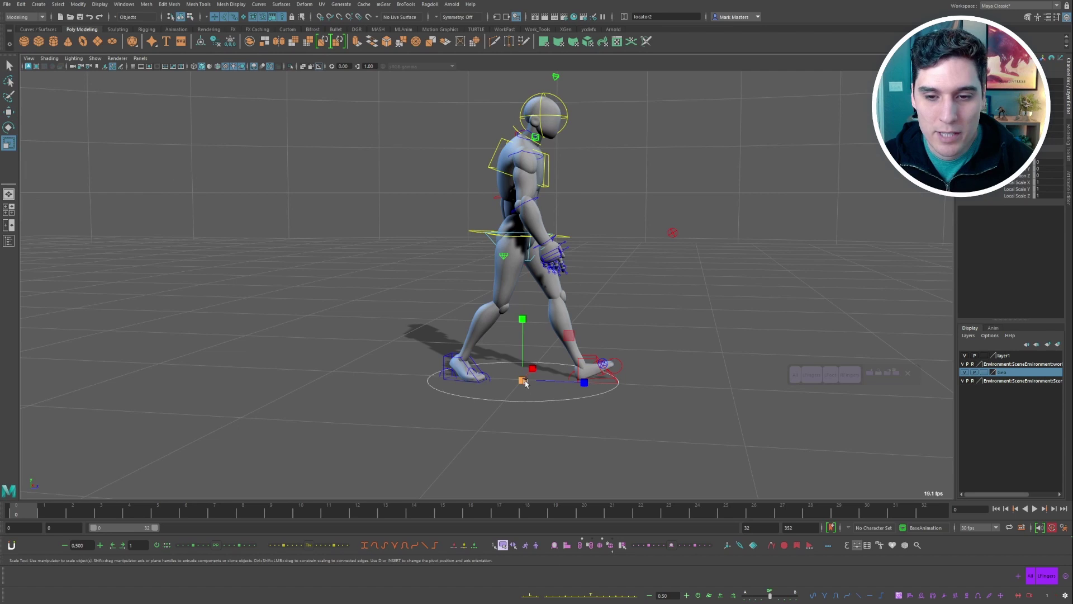
pyautogui.click(95, 58)
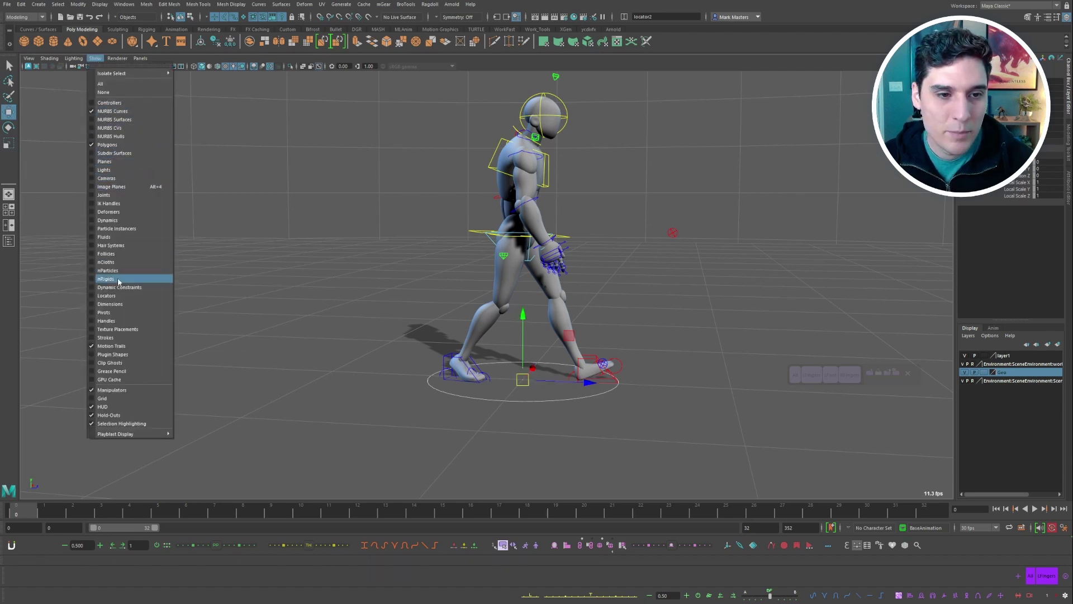
pyautogui.click(106, 295)
# - Move the locator behind the character and up to about chest height, and copy its world-space transform
pyautogui.moveTo(537, 385); pyautogui.dragTo(301, 375)
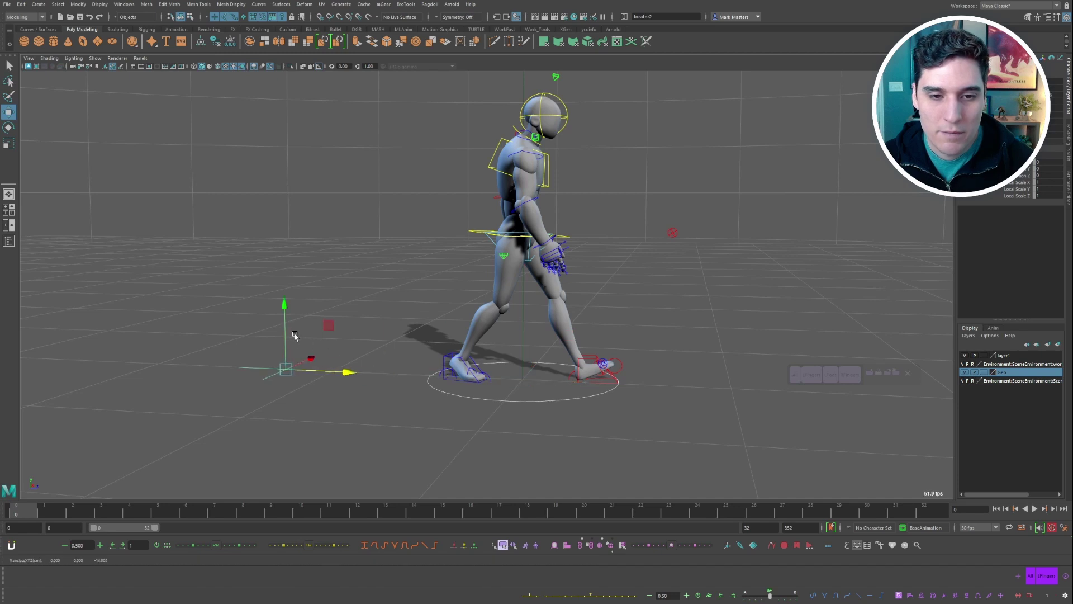
pyautogui.moveTo(292, 310); pyautogui.dragTo(286, 120)
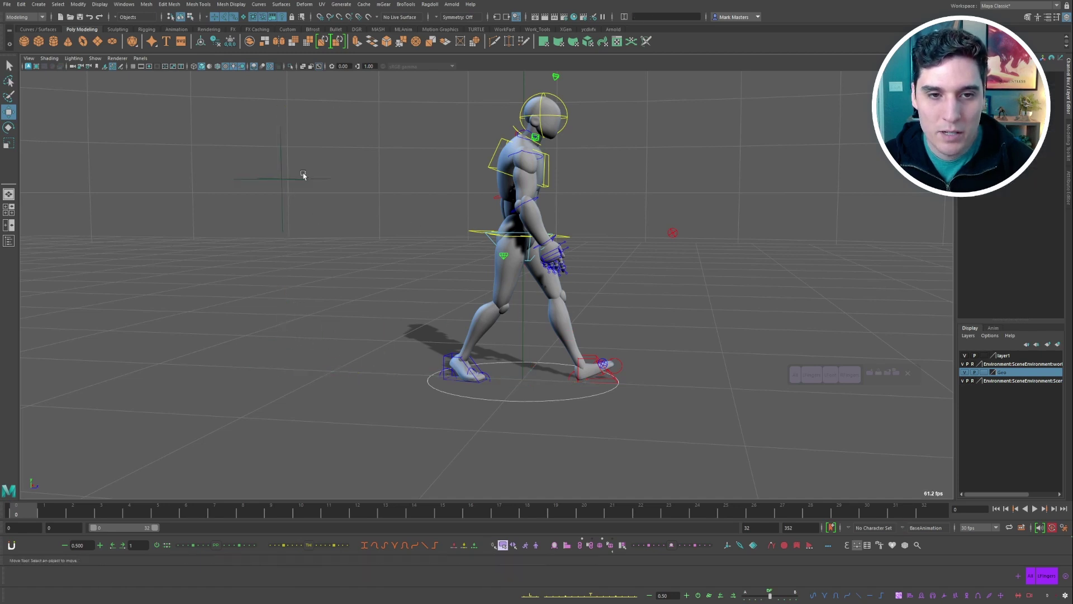
pyautogui.click(599, 545)
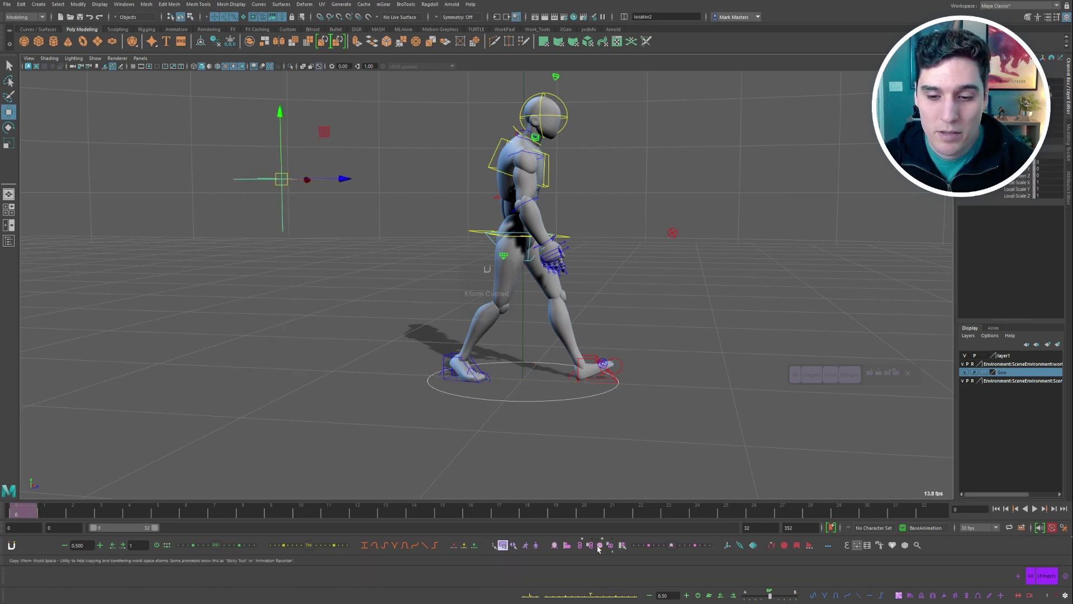
# - Paste the locator's world-space transform onto the left foot control, and undo the paste
pyautogui.click(597, 366)
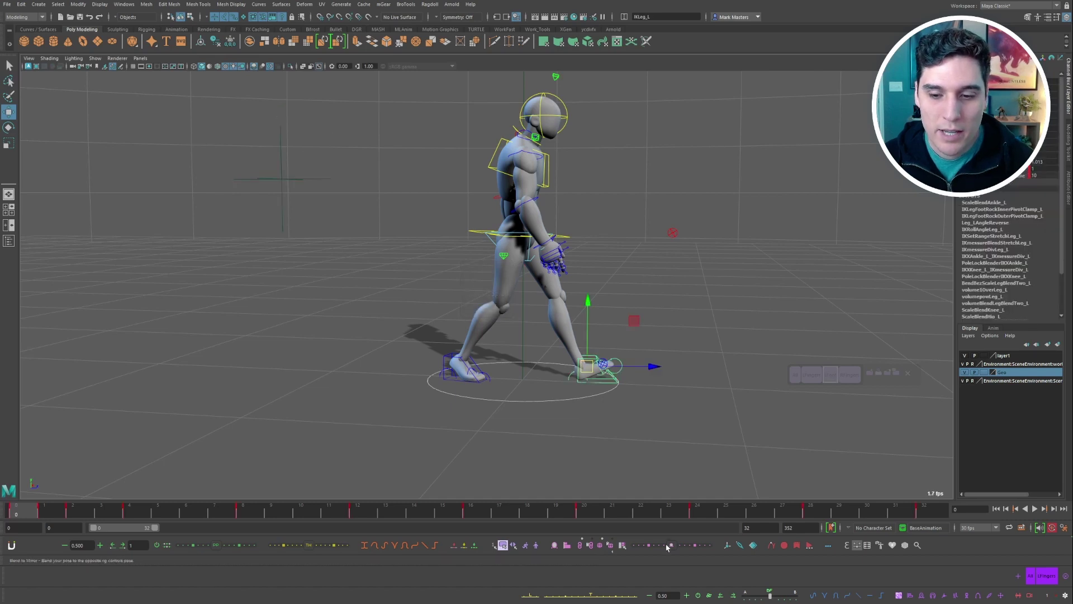
pyautogui.hotkey('ctrl', 'v')
pyautogui.keyDown('alt'); pyautogui.moveTo(444, 268); pyautogui.dragTo(492, 262); pyautogui.keyUp('alt')
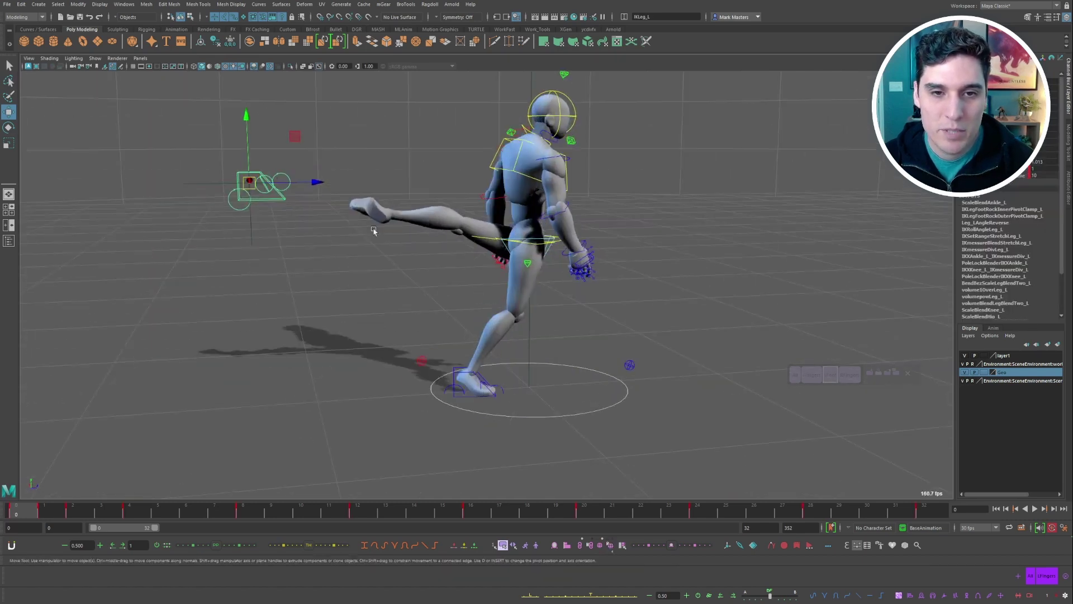
pyautogui.keyDown('alt'); pyautogui.moveTo(335, 218); pyautogui.dragTo(447, 229, button='middle'); pyautogui.keyUp('alt')
pyautogui.keyDown('alt'); pyautogui.moveTo(447, 229); pyautogui.dragTo(478, 228, button='right'); pyautogui.keyUp('alt')
pyautogui.hotkey('ctrl', 'z')
pyautogui.hotkey('ctrl', 'z')
pyautogui.scroll(-2, 543, 235)
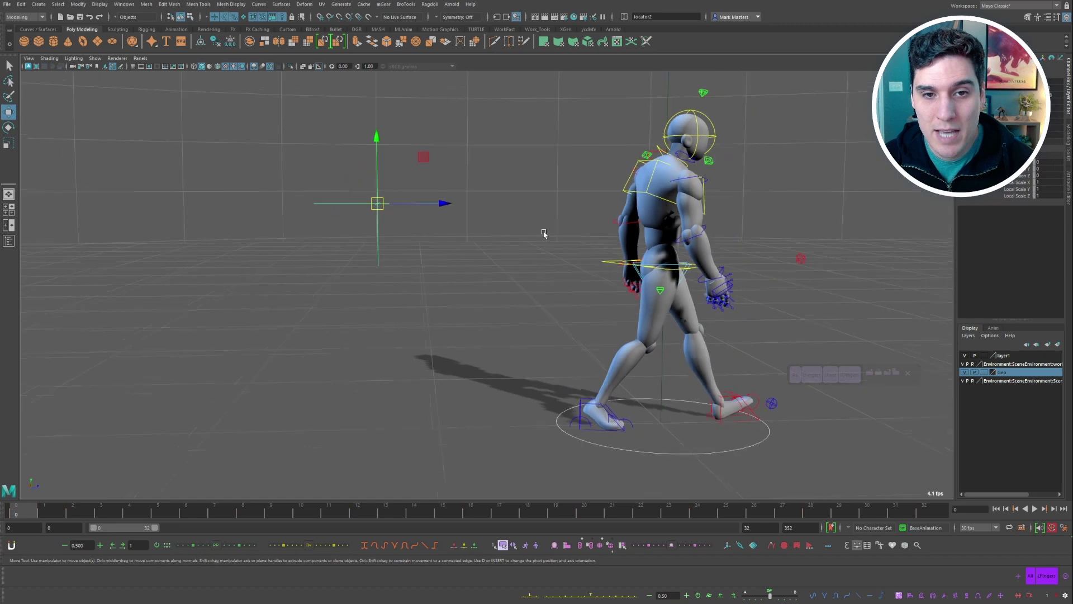
# - Delete the locator floating behind the character
pyautogui.keyDown('alt'); pyautogui.moveTo(544, 235); pyautogui.dragTo(527, 230); pyautogui.keyUp('alt')
pyautogui.hotkey('ctrl', 'z')
pyautogui.hotkey('shift', 'z')
pyautogui.click(555, 248)
pyautogui.click(382, 223)
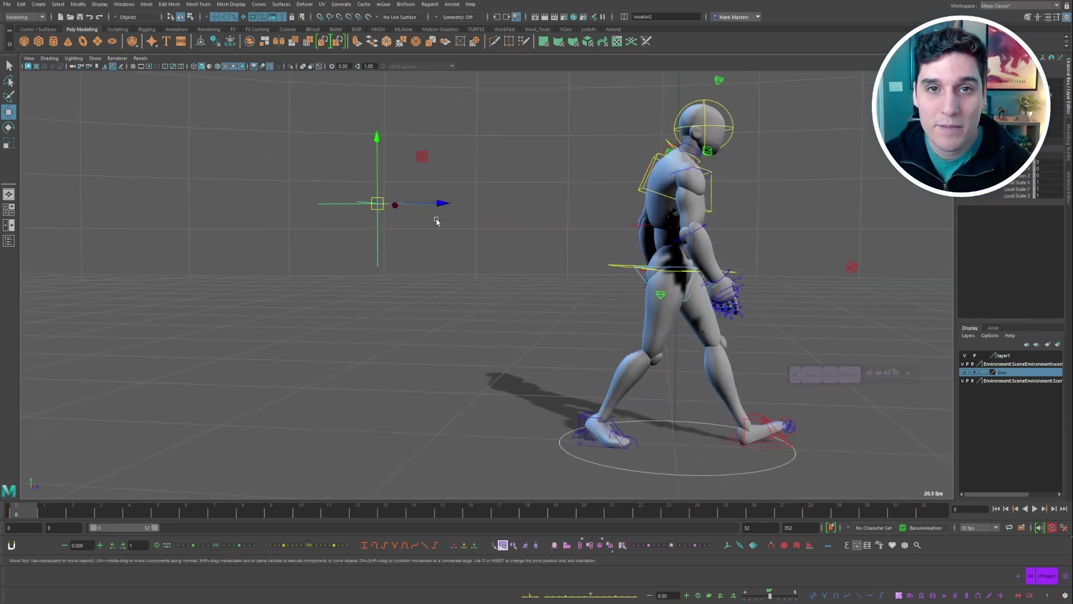
pyautogui.press('Delete')
# - Align the right foot control to the left foot control by selecting the left one last, and undo the alignment
pyautogui.keyDown('alt'); pyautogui.moveTo(553, 290); pyautogui.dragTo(531, 279, button='right'); pyautogui.keyUp('alt')
pyautogui.keyDown('alt'); pyautogui.moveTo(531, 280); pyautogui.dragTo(522, 225, button='middle'); pyautogui.keyUp('alt')
pyautogui.keyDown('alt'); pyautogui.moveTo(522, 225); pyautogui.dragTo(530, 245, button='right'); pyautogui.keyUp('alt')
pyautogui.keyDown('alt'); pyautogui.moveTo(542, 250); pyautogui.dragTo(527, 227, button='middle'); pyautogui.keyUp('alt')
pyautogui.keyDown('alt'); pyautogui.moveTo(527, 227); pyautogui.dragTo(587, 250, button='right'); pyautogui.keyUp('alt')
pyautogui.keyDown('alt'); pyautogui.moveTo(597, 259); pyautogui.dragTo(506, 274, button='middle'); pyautogui.keyUp('alt')
pyautogui.click(461, 319)
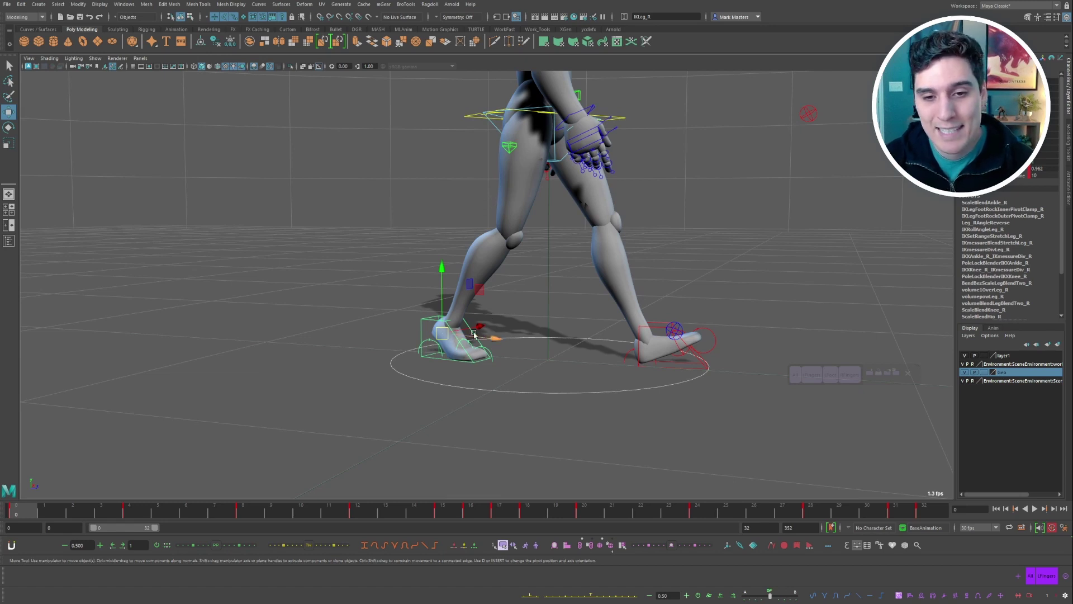
pyautogui.click(646, 328)
pyautogui.keyDown('alt'); pyautogui.moveTo(693, 291); pyautogui.dragTo(718, 287); pyautogui.keyUp('alt')
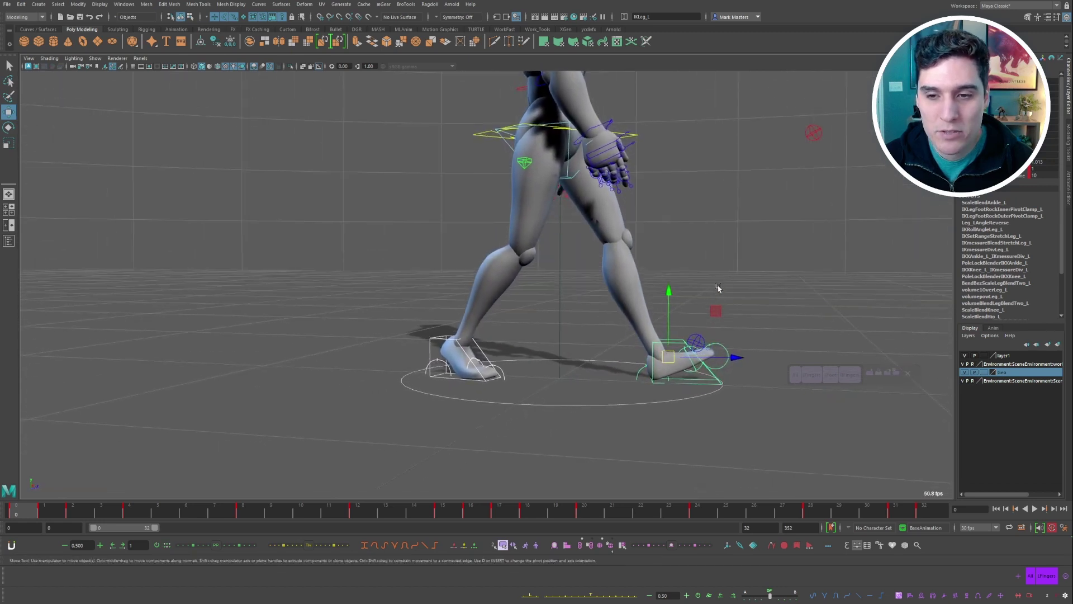
pyautogui.click(910, 596)
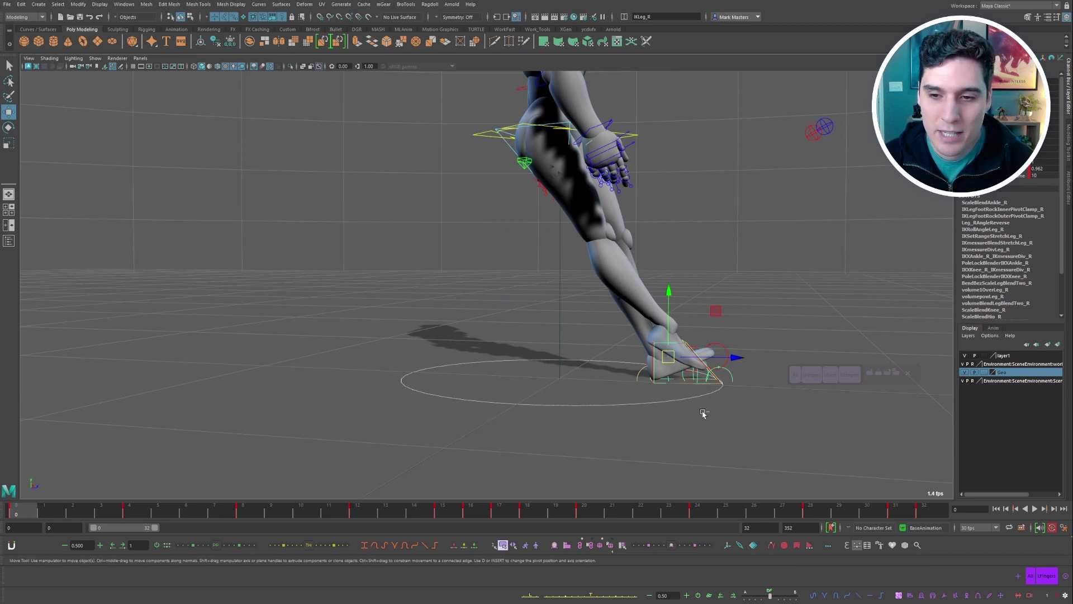
pyautogui.hotkey('ctrl', 'z')
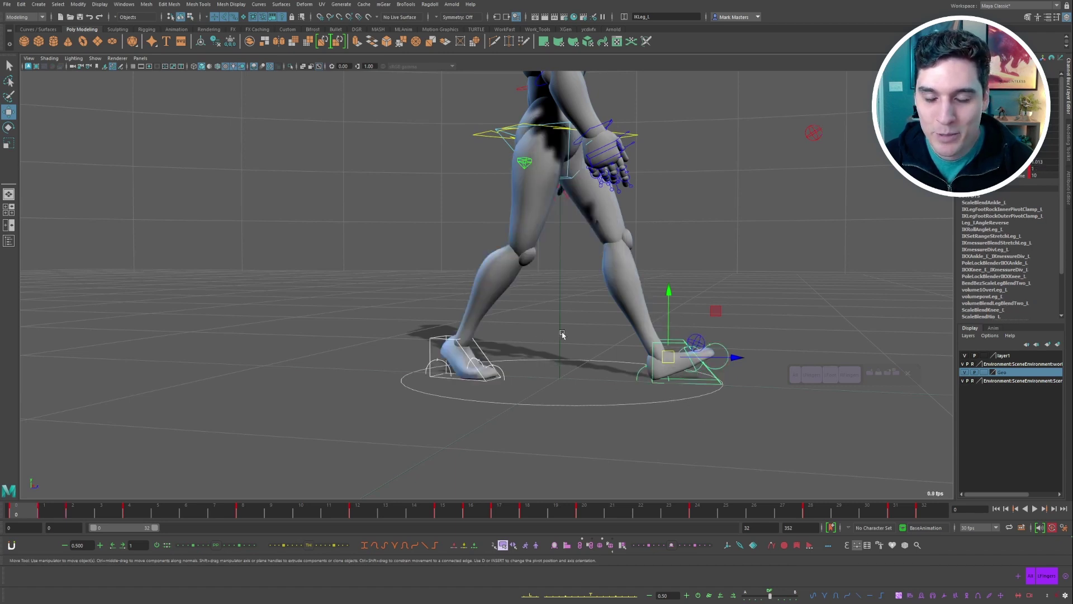
# - Align the left foot control to the right foot control by selecting the right one last, and undo the alignment
pyautogui.click(538, 333)
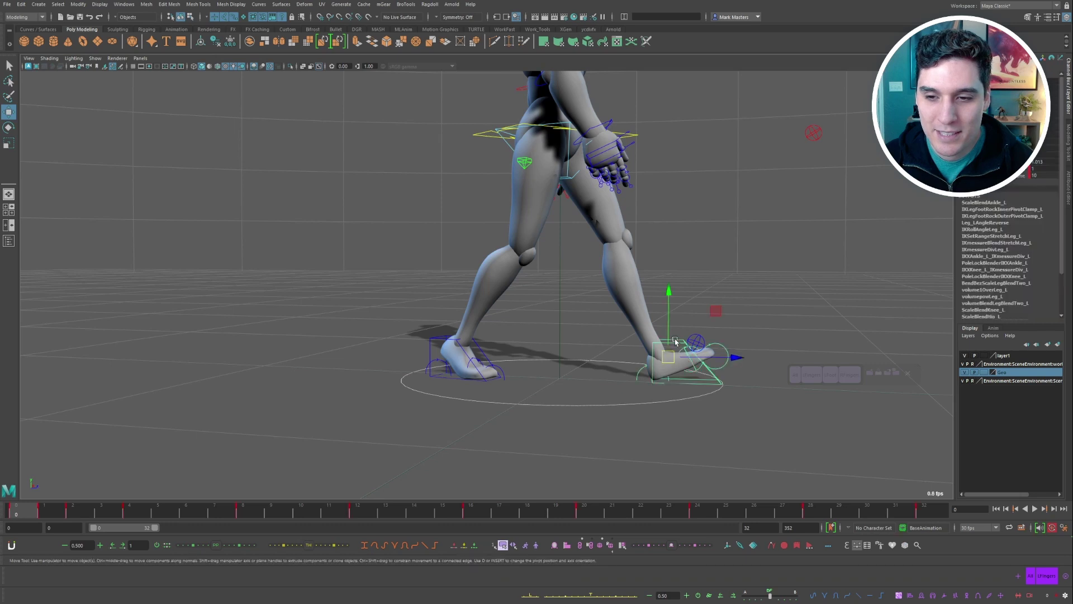
pyautogui.keyDown('shift'); pyautogui.click(435, 339); pyautogui.keyUp('shift')
pyautogui.click(910, 596)
pyautogui.moveTo(643, 354)
pyautogui.keyDown('alt'); pyautogui.mouseDown()
pyautogui.moveTo(559, 357)
pyautogui.moveTo(688, 352)
pyautogui.moveTo(655, 367)
pyautogui.moveTo(647, 359)
pyautogui.mouseUp(); pyautogui.keyUp('alt')
pyautogui.hotkey('ctrl', 'z')
pyautogui.keyDown('alt'); pyautogui.moveTo(680, 301); pyautogui.dragTo(568, 332); pyautogui.keyUp('alt')
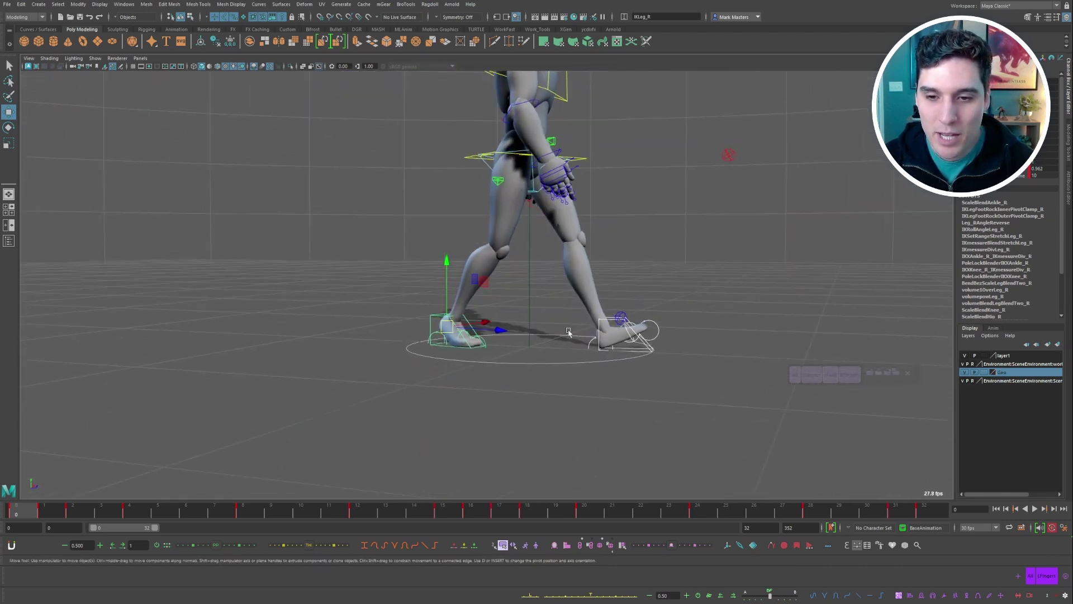
# - Create another locator and move it behind the character, raised to about thigh height
pyautogui.keyDown('alt'); pyautogui.moveTo(540, 291); pyautogui.dragTo(524, 287); pyautogui.keyUp('alt')
pyautogui.click(525, 287)
pyautogui.press('g')
pyautogui.moveTo(564, 346); pyautogui.dragTo(384, 336)
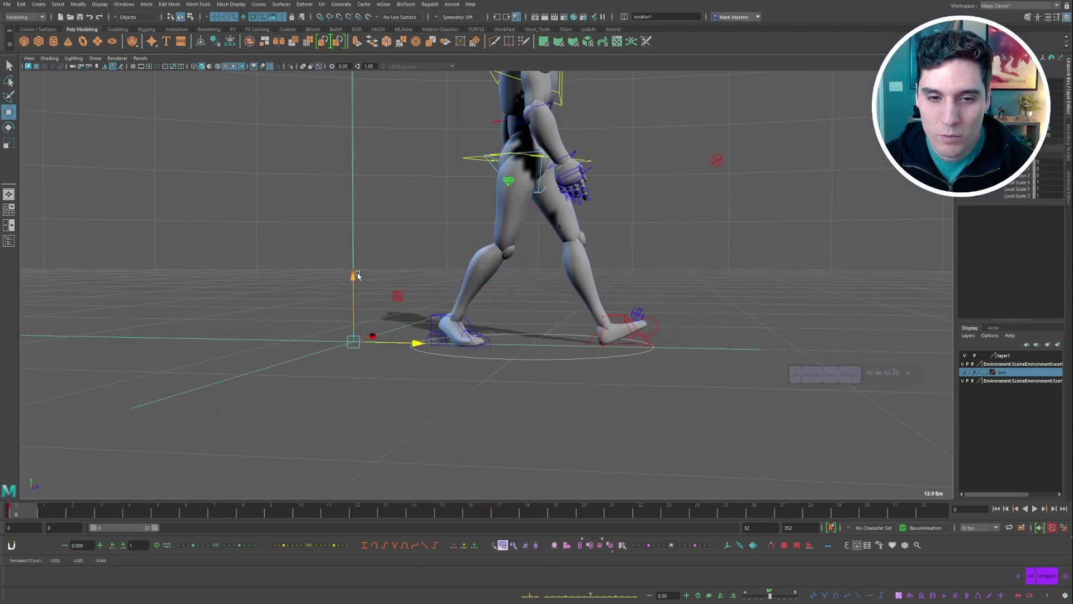
pyautogui.moveTo(357, 274); pyautogui.dragTo(359, 168)
pyautogui.click(419, 178)
# - Align the left foot control to the raised locator, and undo the alignment
pyautogui.click(607, 315)
pyautogui.keyDown('alt'); pyautogui.moveTo(355, 220); pyautogui.dragTo(367, 227); pyautogui.keyUp('alt')
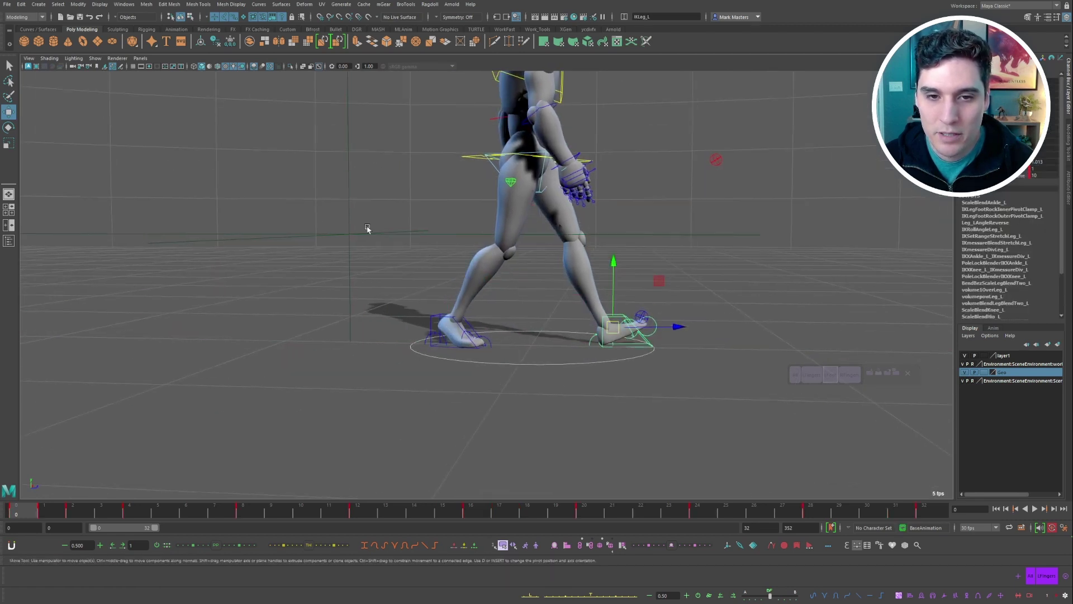
pyautogui.keyDown('shift'); pyautogui.click(367, 232); pyautogui.keyUp('shift')
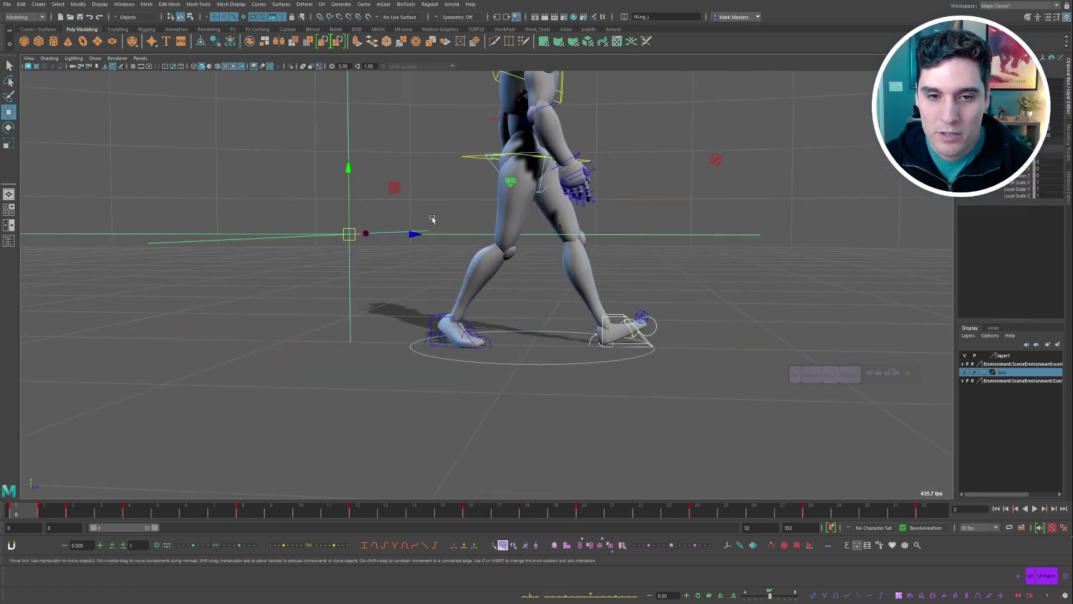
pyautogui.click(909, 596)
pyautogui.moveTo(651, 371)
pyautogui.keyDown('alt'); pyautogui.mouseDown()
pyautogui.moveTo(658, 359)
pyautogui.moveTo(622, 326)
pyautogui.moveTo(597, 347)
pyautogui.moveTo(646, 354)
pyautogui.mouseUp(); pyautogui.keyUp('alt')
pyautogui.hotkey('ctrl', 'z')
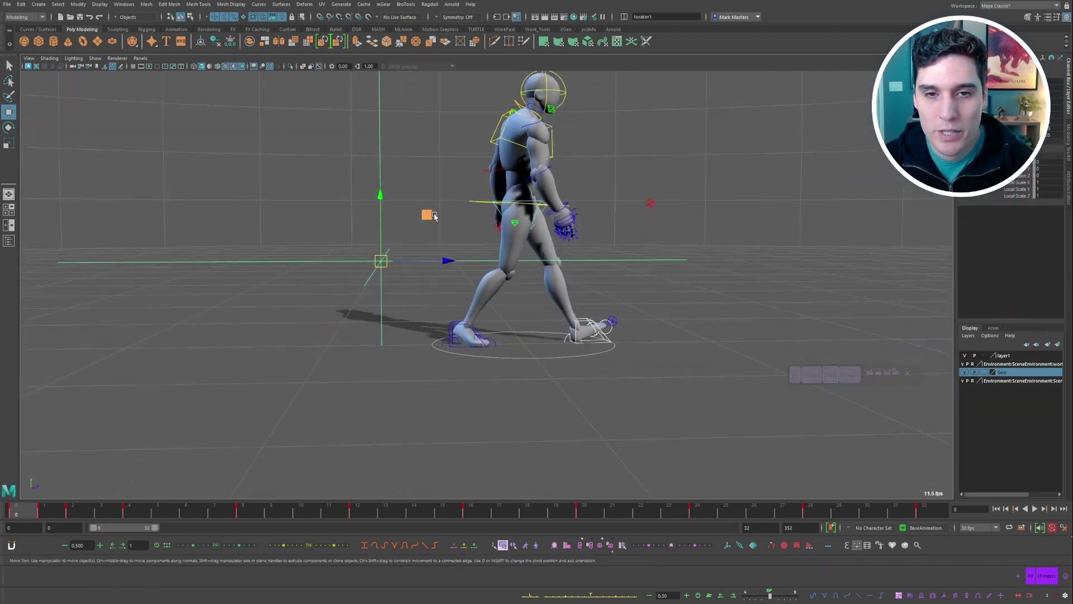
# - Remove the second locator from the scene
pyautogui.keyDown('alt'); pyautogui.moveTo(435, 217); pyautogui.dragTo(431, 207); pyautogui.keyUp('alt')
pyautogui.moveTo(433, 94); pyautogui.dragTo(369, 124)
pyautogui.press('Delete')
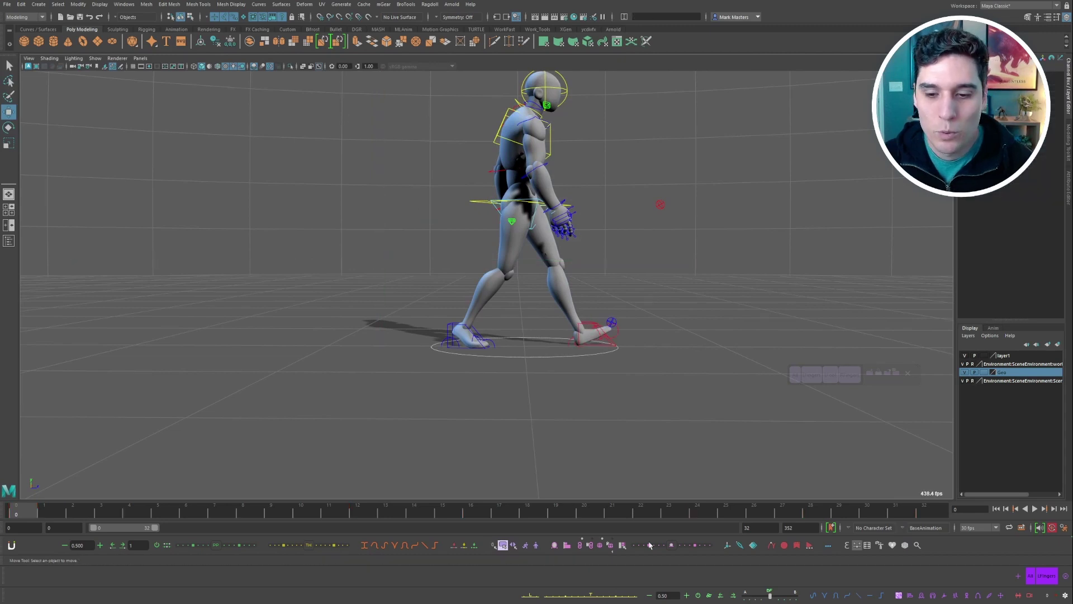
# - Select the left foot control together with the right foot control and look over the mirror tool's options
pyautogui.keyDown('alt'); pyautogui.moveTo(668, 359); pyautogui.dragTo(672, 320); pyautogui.keyUp('alt')
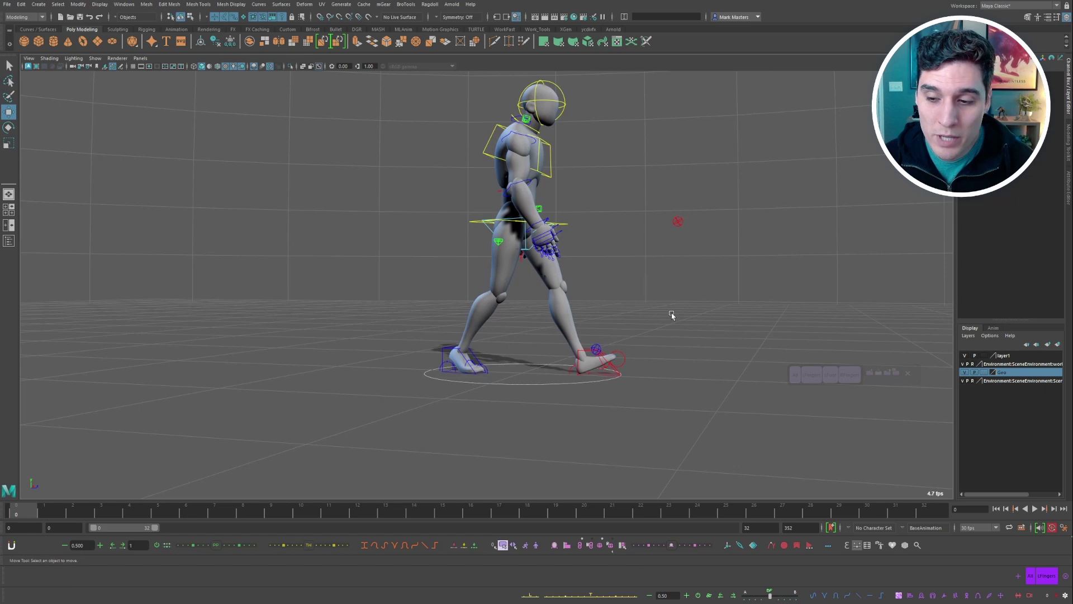
pyautogui.keyDown('alt'); pyautogui.moveTo(666, 377); pyautogui.dragTo(698, 376); pyautogui.keyUp('alt')
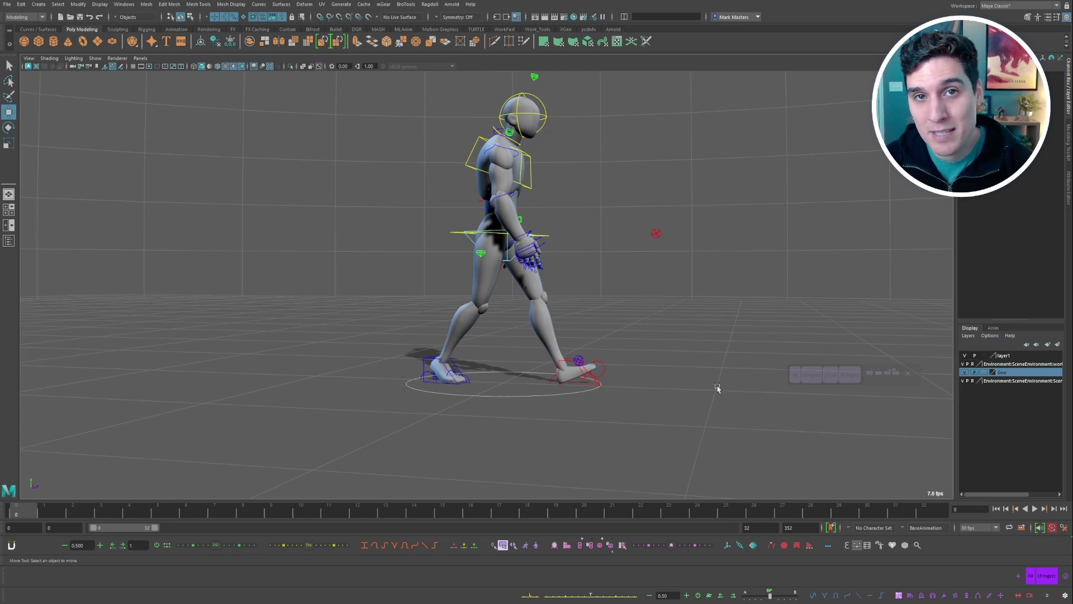
pyautogui.keyDown('alt'); pyautogui.moveTo(719, 391); pyautogui.dragTo(587, 304); pyautogui.keyUp('alt')
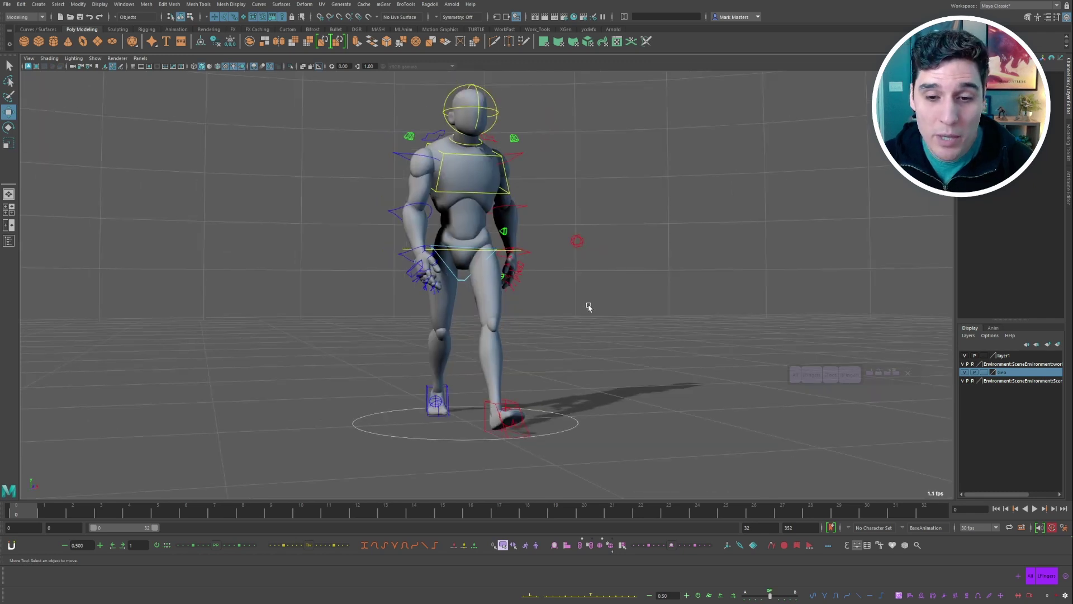
pyautogui.click(511, 404)
pyautogui.keyDown('alt'); pyautogui.moveTo(512, 403); pyautogui.dragTo(546, 373); pyautogui.keyUp('alt')
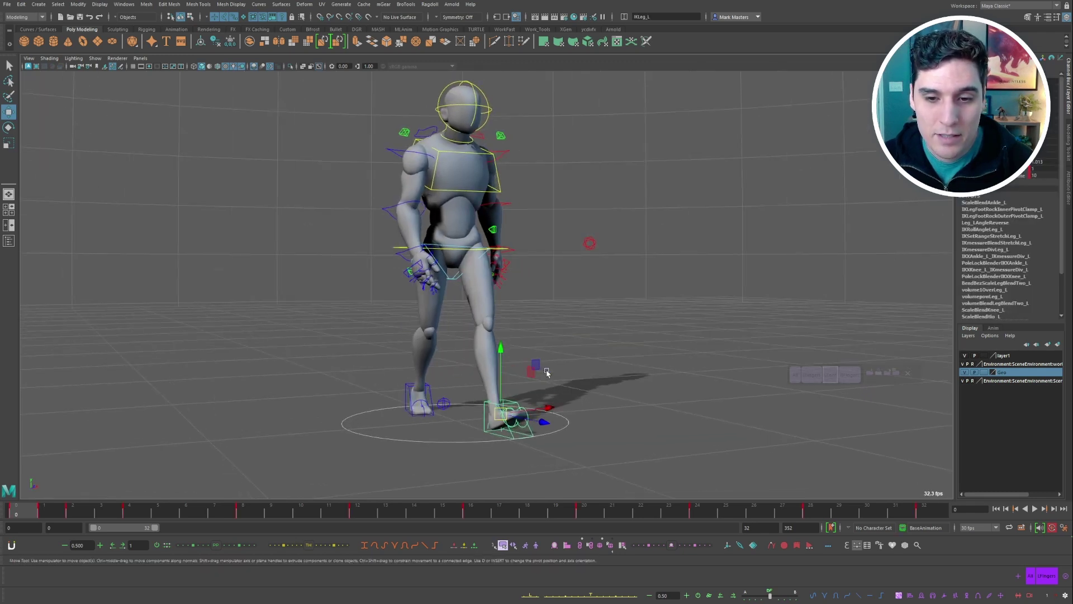
pyautogui.keyDown('alt'); pyautogui.moveTo(441, 369); pyautogui.dragTo(428, 392); pyautogui.keyUp('alt')
pyautogui.keyDown('alt'); pyautogui.moveTo(359, 390); pyautogui.dragTo(613, 370); pyautogui.keyUp('alt')
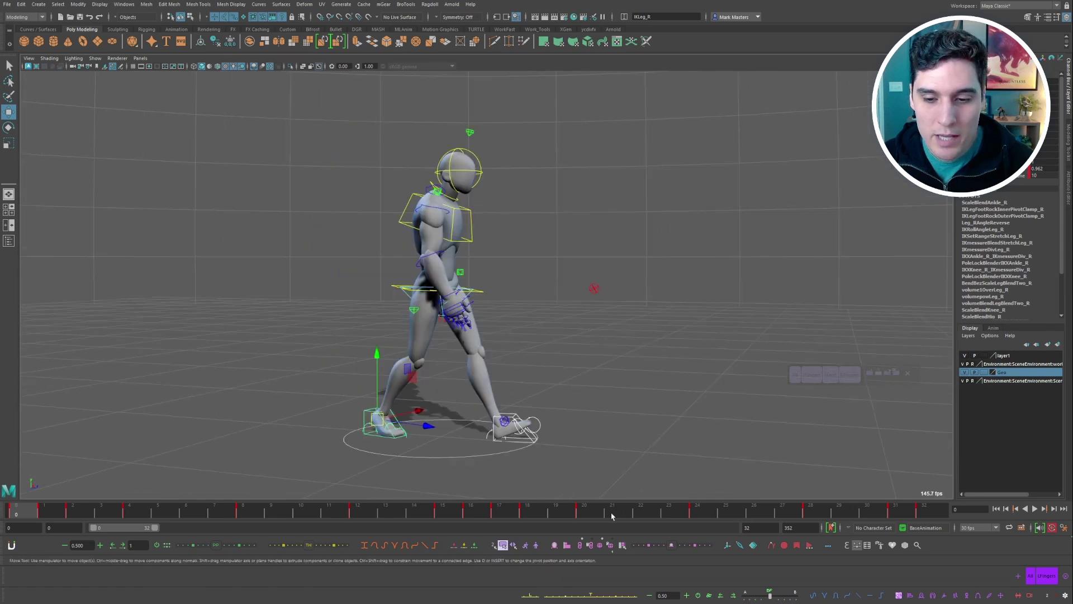
pyautogui.rightClick(552, 540)
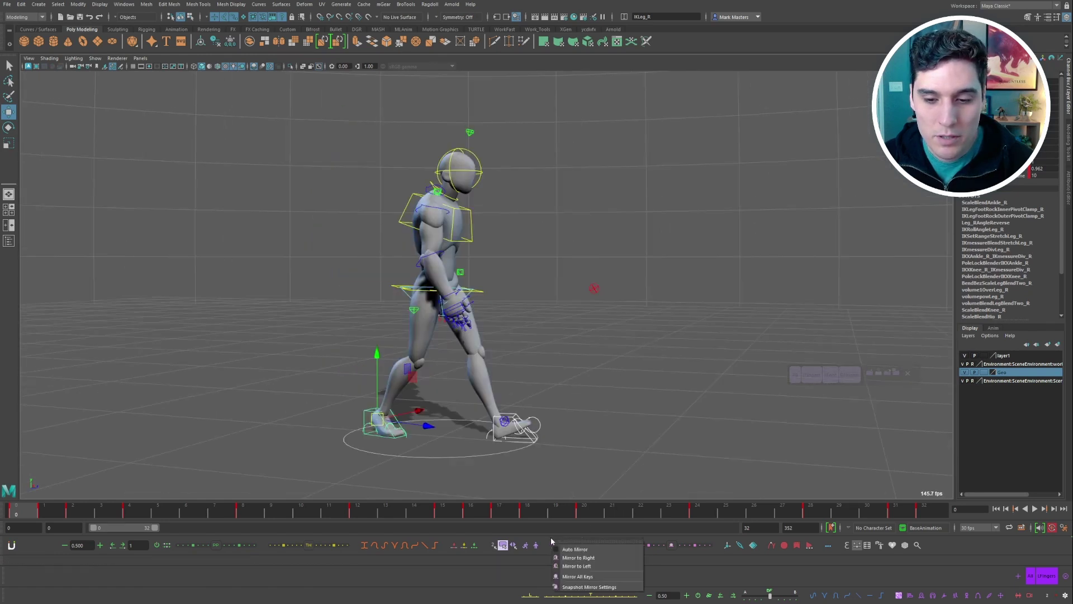
pyautogui.click(550, 540)
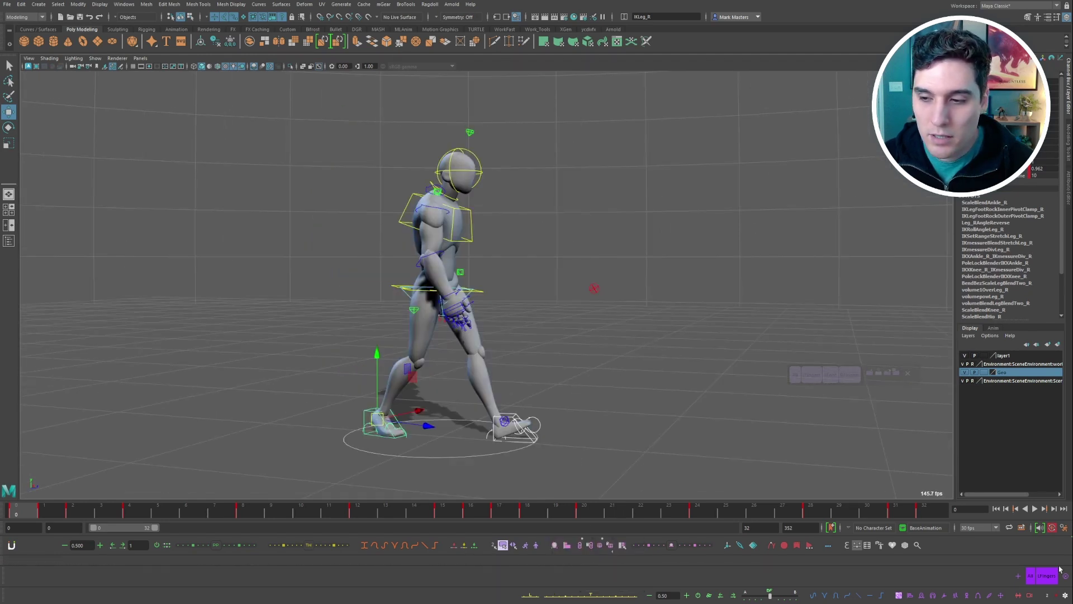
# - Mirror the pose of all character controls at the current frame with the upper toolbar's mirror tool, and inspect the pose
pyautogui.click(801, 383)
pyautogui.keyDown('alt'); pyautogui.moveTo(637, 364); pyautogui.dragTo(506, 397); pyautogui.keyUp('alt')
pyautogui.click(552, 544)
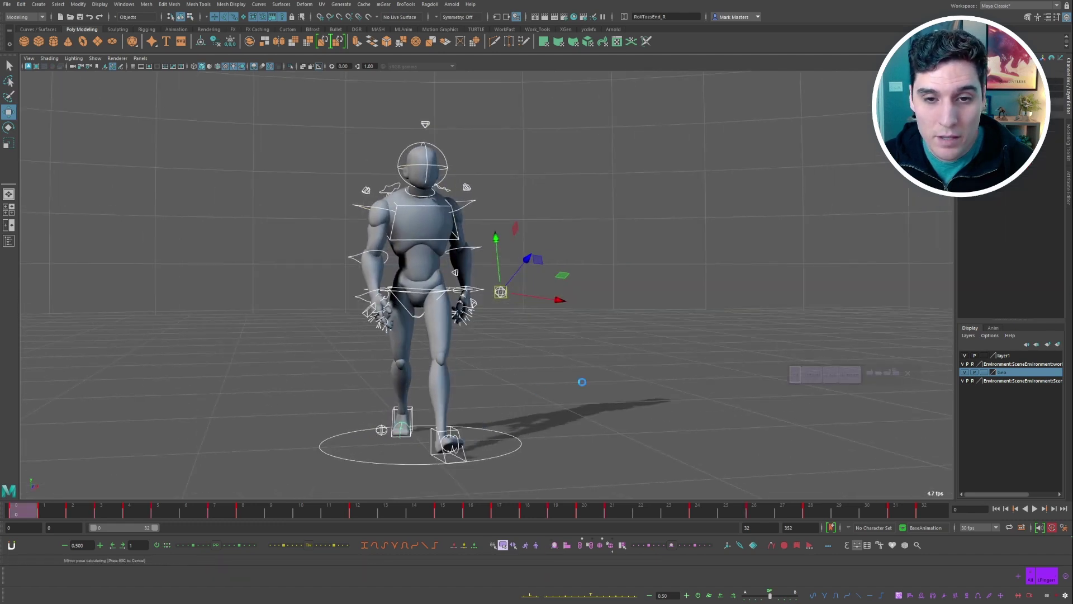
pyautogui.keyDown('alt'); pyautogui.moveTo(581, 385); pyautogui.dragTo(577, 362); pyautogui.keyUp('alt')
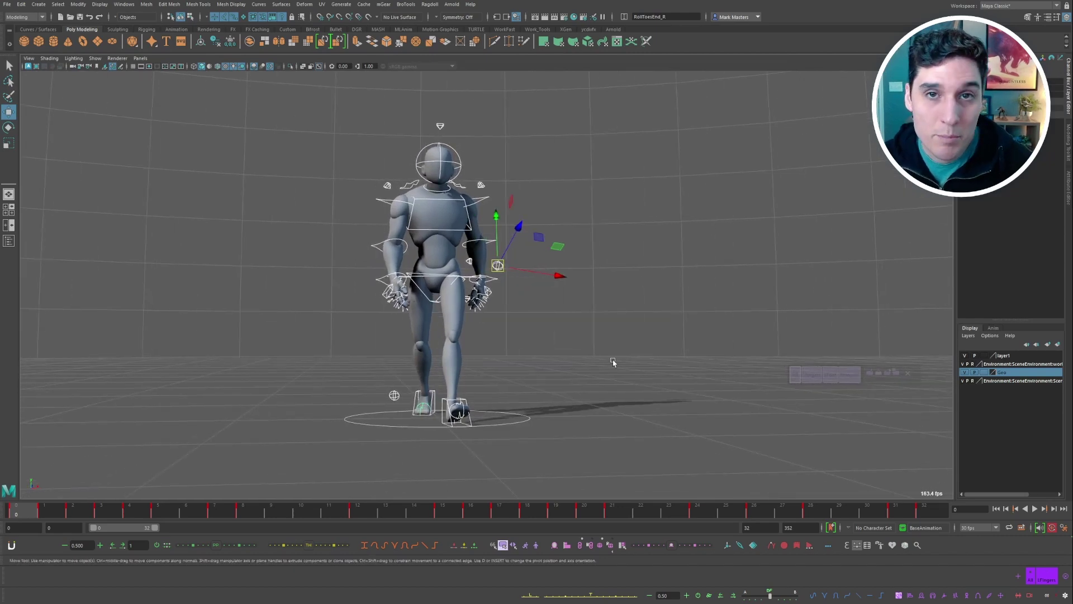
pyautogui.keyDown('alt'); pyautogui.moveTo(571, 387); pyautogui.dragTo(623, 391); pyautogui.keyUp('alt')
# - Apply Mirror All Keys to the full set of character controls and play the walk cycle to check it
pyautogui.rightClick(550, 541)
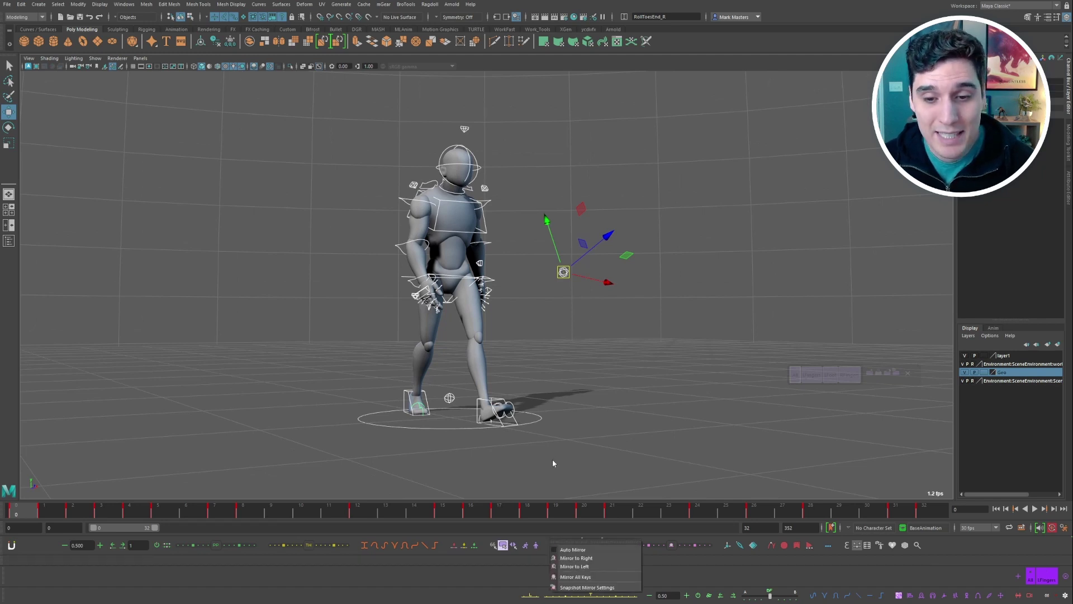
pyautogui.click(576, 576)
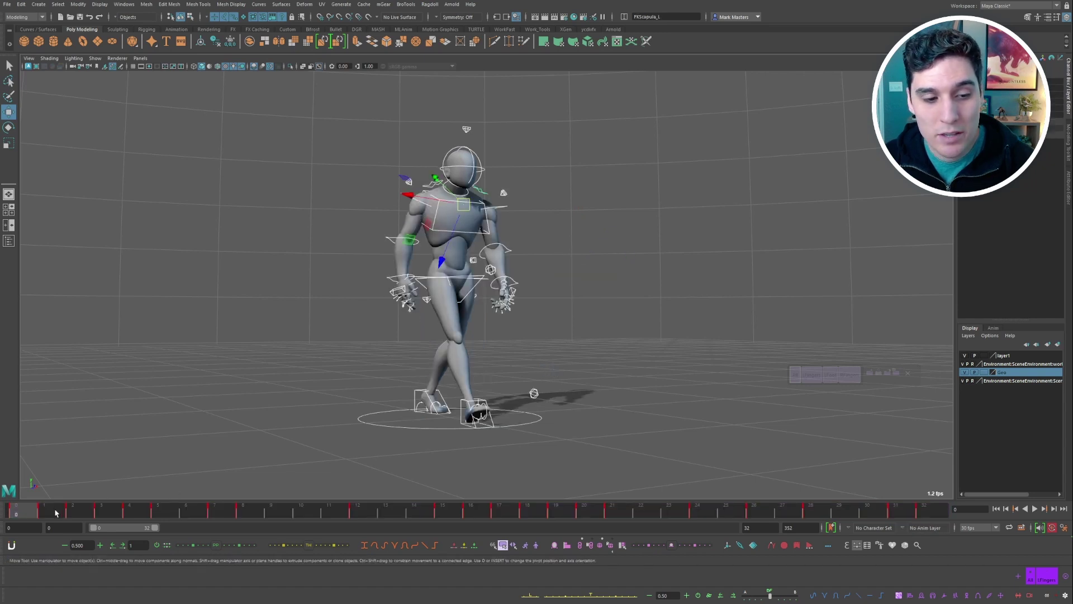
pyautogui.moveTo(55, 510); pyautogui.dragTo(328, 501)
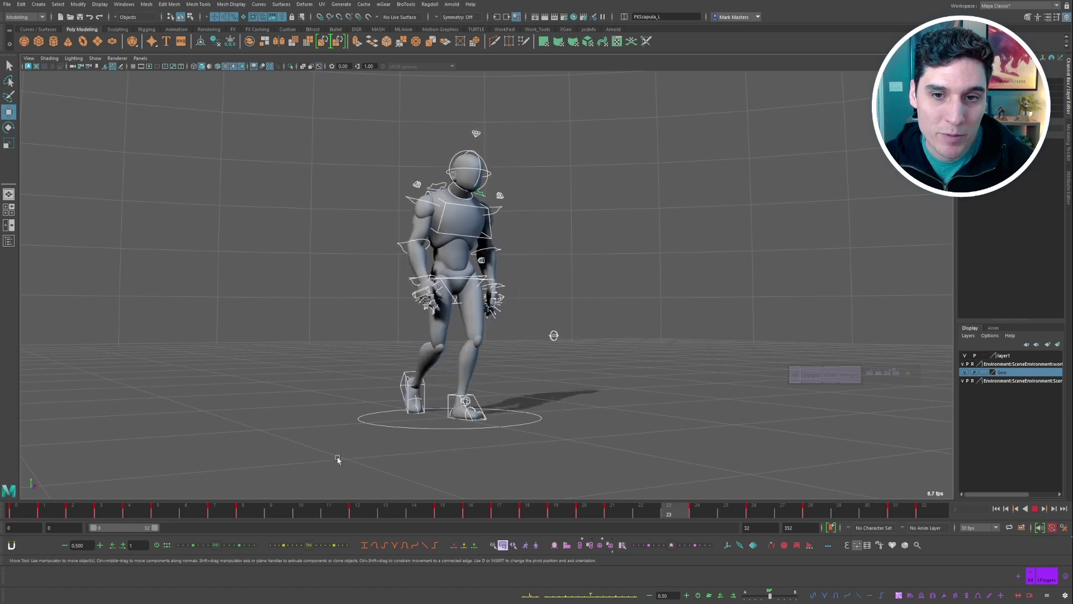
pyautogui.hotkey('alt', 'shift', 'v')
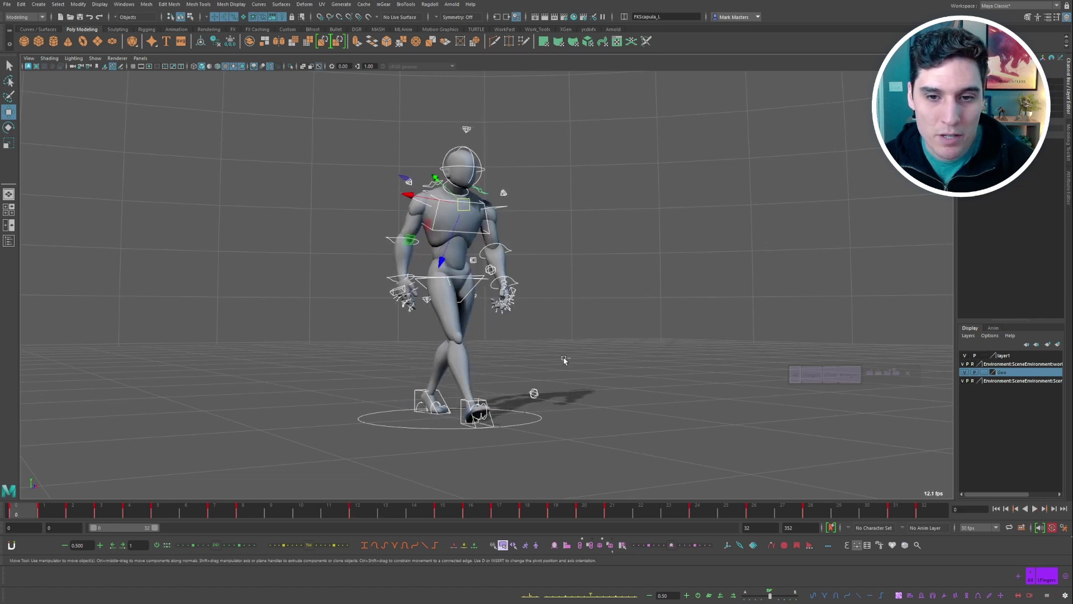
# - Undo the mirroring of all keys on the character
pyautogui.hotkey('ctrl', 'z')
pyautogui.hotkey('ctrl', 'z')
pyautogui.hotkey('ctrl', 'z')
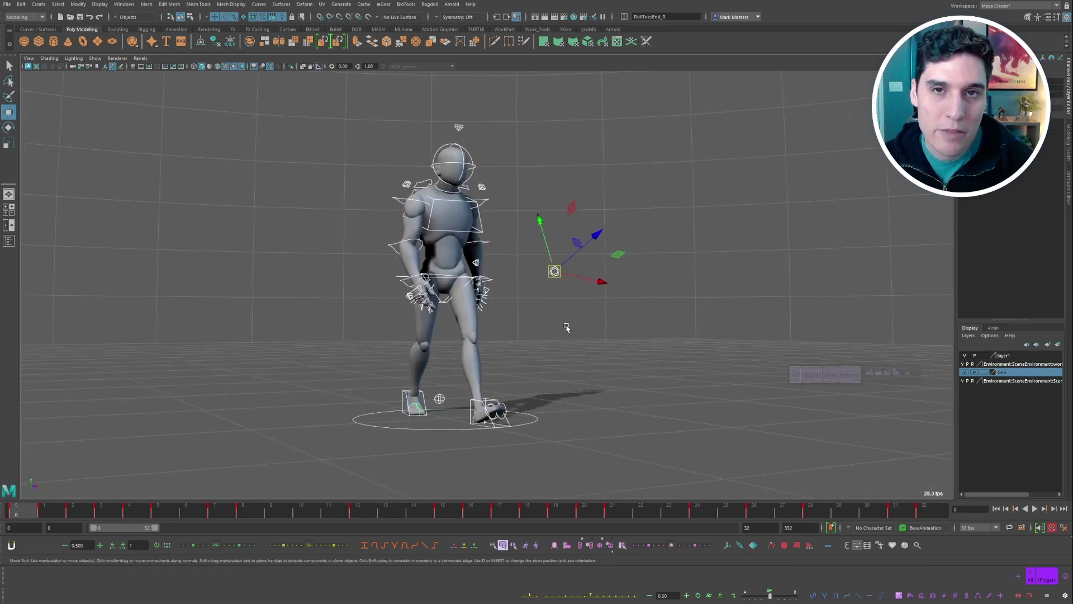
pyautogui.hotkey('ctrl', 'z')
pyautogui.hotkey('ctrl', 'z')
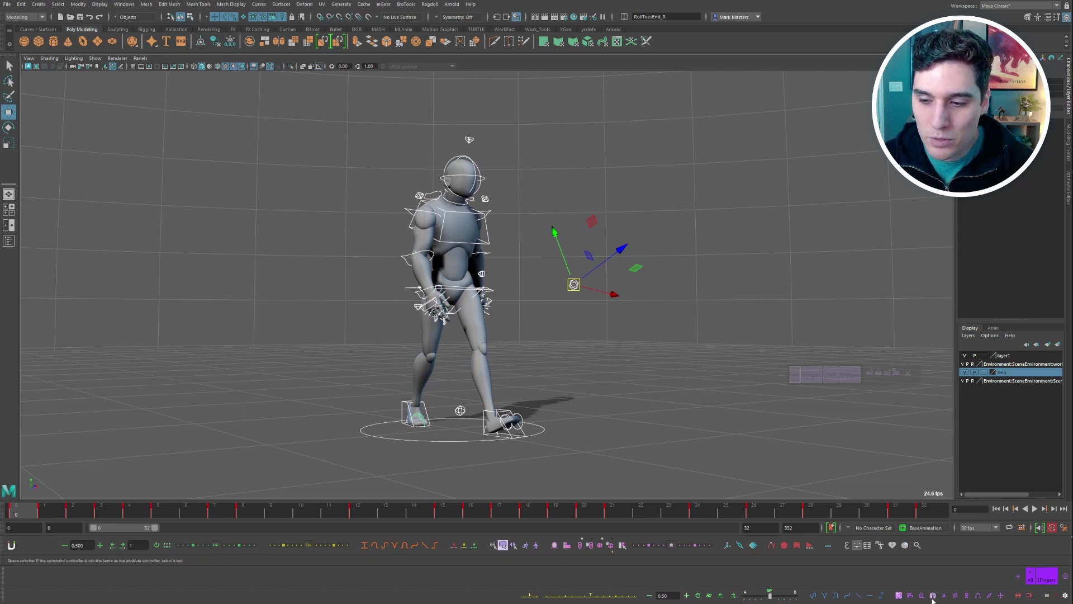
# - Mirror the whole character's pose at the current frame with the lower toolbar's mirror tool, and inspect it from the front
pyautogui.keyDown('alt'); pyautogui.moveTo(668, 425); pyautogui.dragTo(682, 331, button='middle'); pyautogui.keyUp('alt')
pyautogui.keyDown('alt'); pyautogui.moveTo(682, 330); pyautogui.dragTo(691, 388, button='right'); pyautogui.keyUp('alt')
pyautogui.keyDown('alt'); pyautogui.moveTo(691, 388); pyautogui.dragTo(706, 404, button='middle'); pyautogui.keyUp('alt')
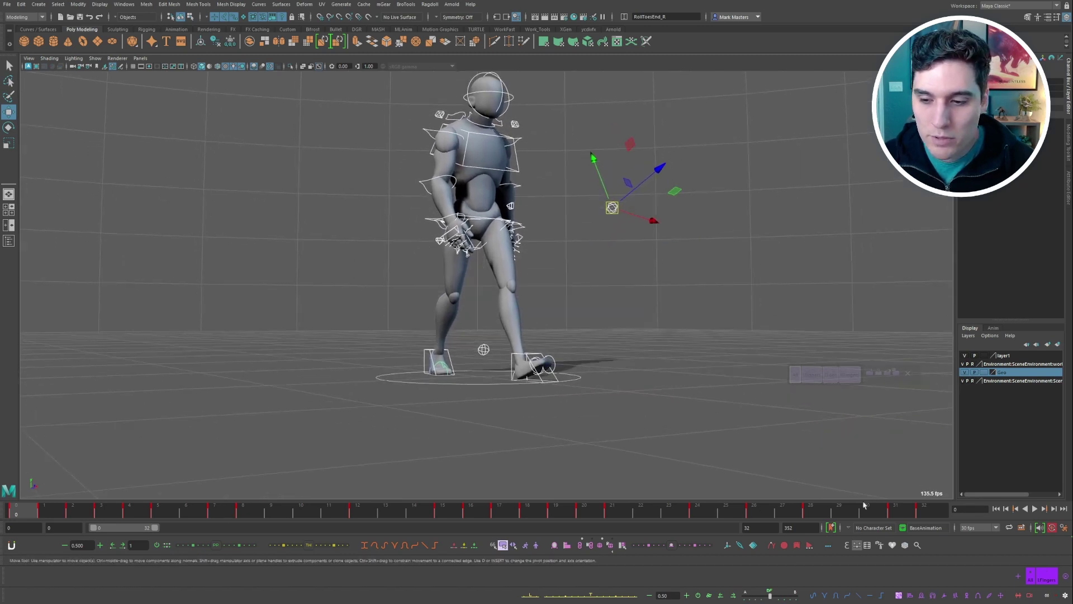
pyautogui.keyDown('alt'); pyautogui.moveTo(647, 402); pyautogui.dragTo(698, 422); pyautogui.keyUp('alt')
pyautogui.click(921, 595)
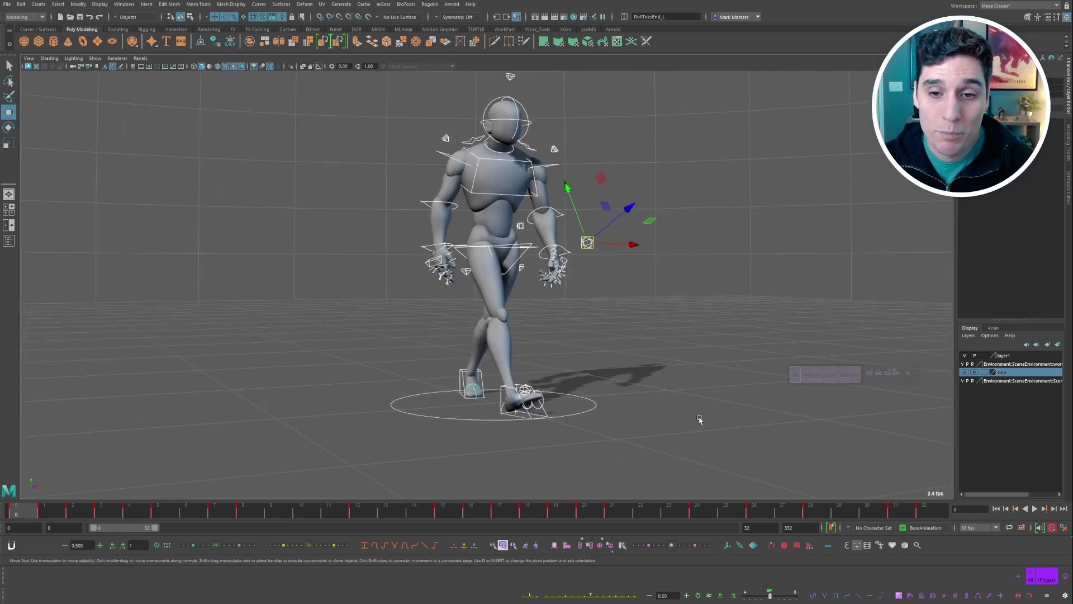
pyautogui.keyDown('alt'); pyautogui.moveTo(699, 419); pyautogui.dragTo(598, 373); pyautogui.keyUp('alt')
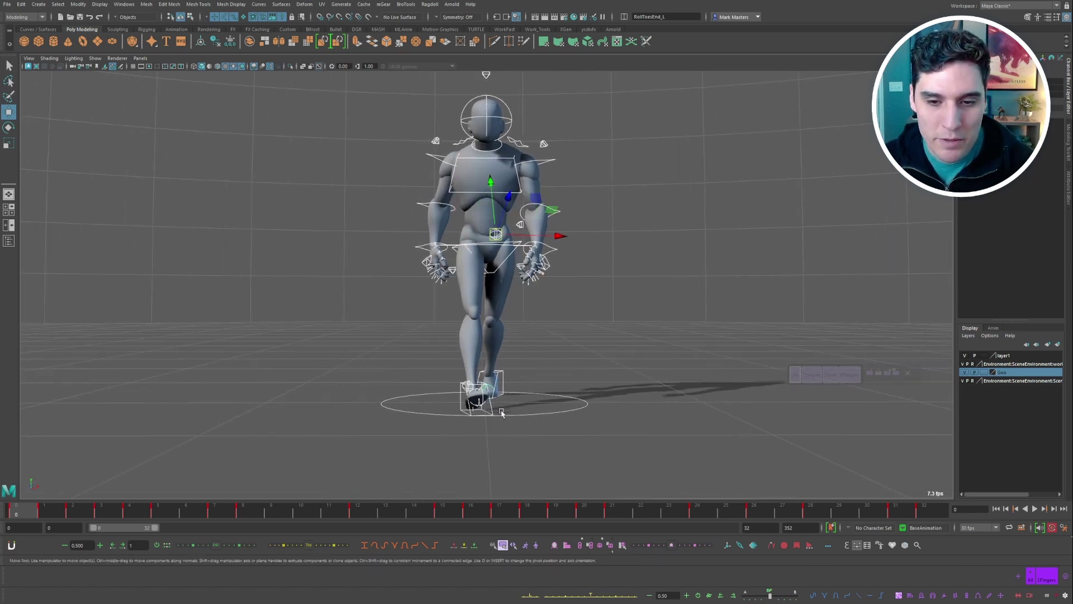
# - Edit a channel value on the right foot control and on the left foot control, checking the pose around the character
pyautogui.click(496, 410)
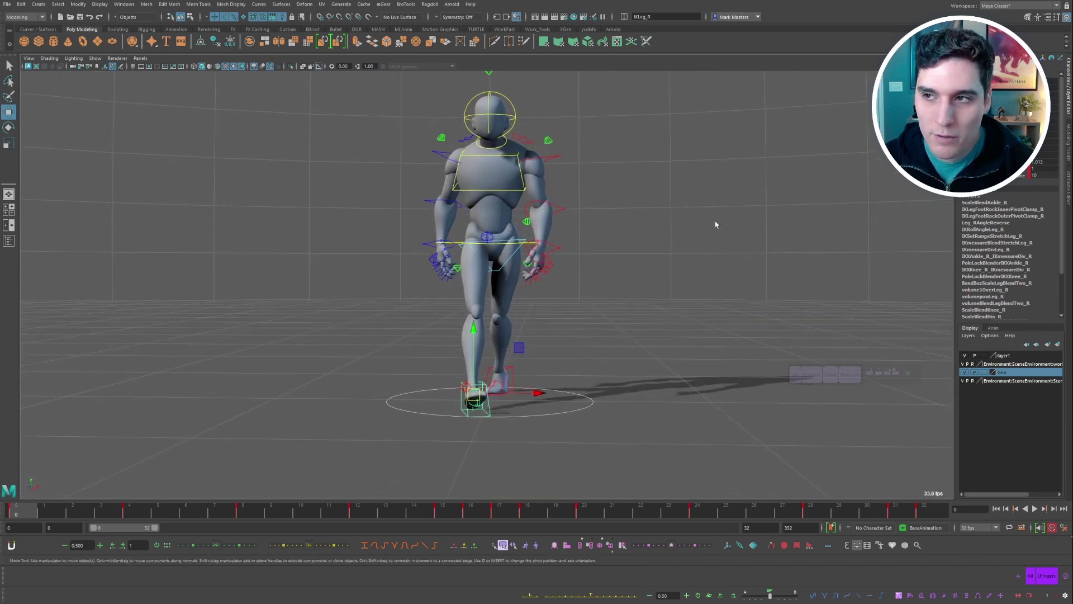
pyautogui.keyDown('alt'); pyautogui.moveTo(715, 224); pyautogui.dragTo(728, 226); pyautogui.keyUp('alt')
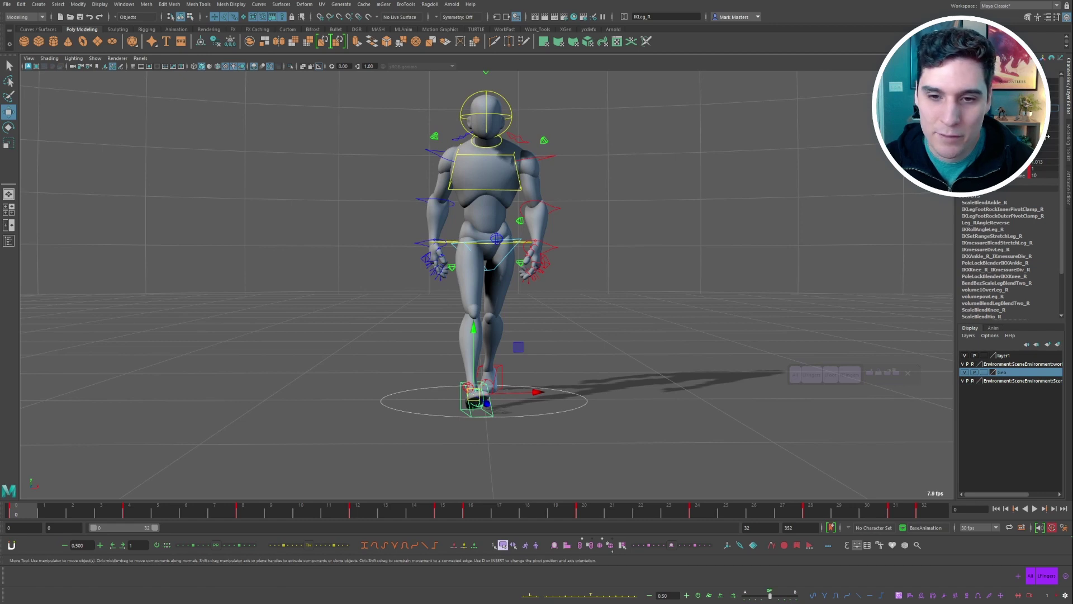
pyautogui.press('Return')
pyautogui.click(495, 366)
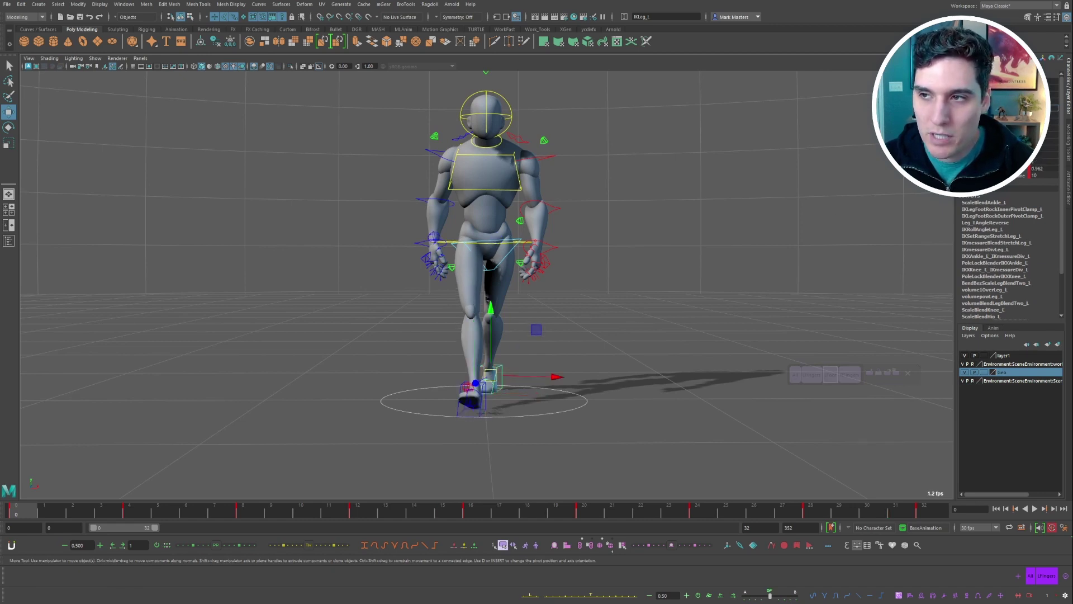
pyautogui.press('Return')
pyautogui.keyDown('alt'); pyautogui.moveTo(711, 287); pyautogui.dragTo(668, 328); pyautogui.keyUp('alt')
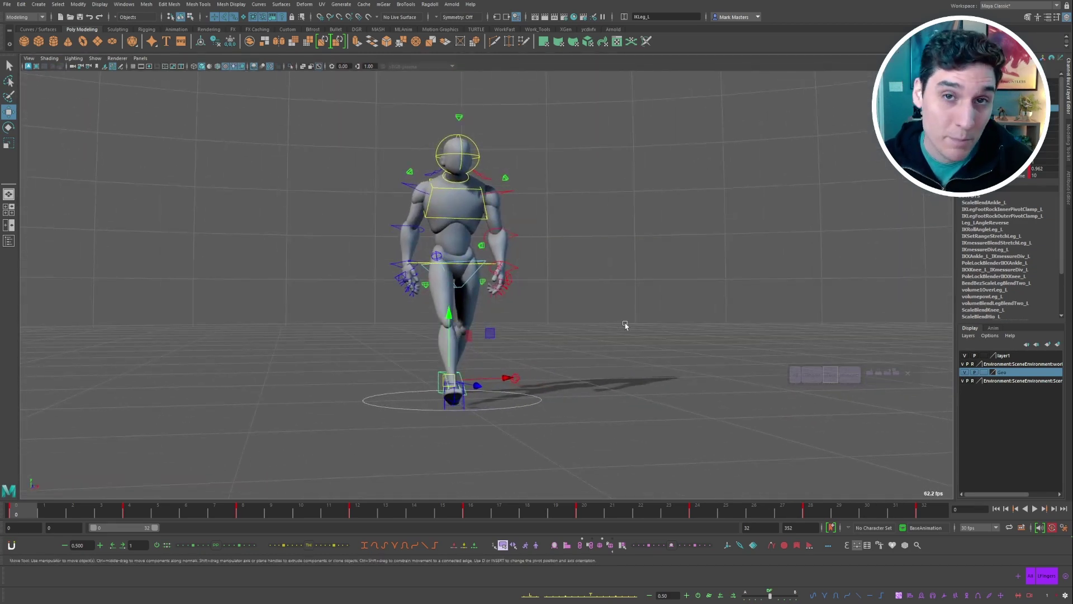
pyautogui.keyDown('alt'); pyautogui.moveTo(620, 324); pyautogui.dragTo(577, 345); pyautogui.keyUp('alt')
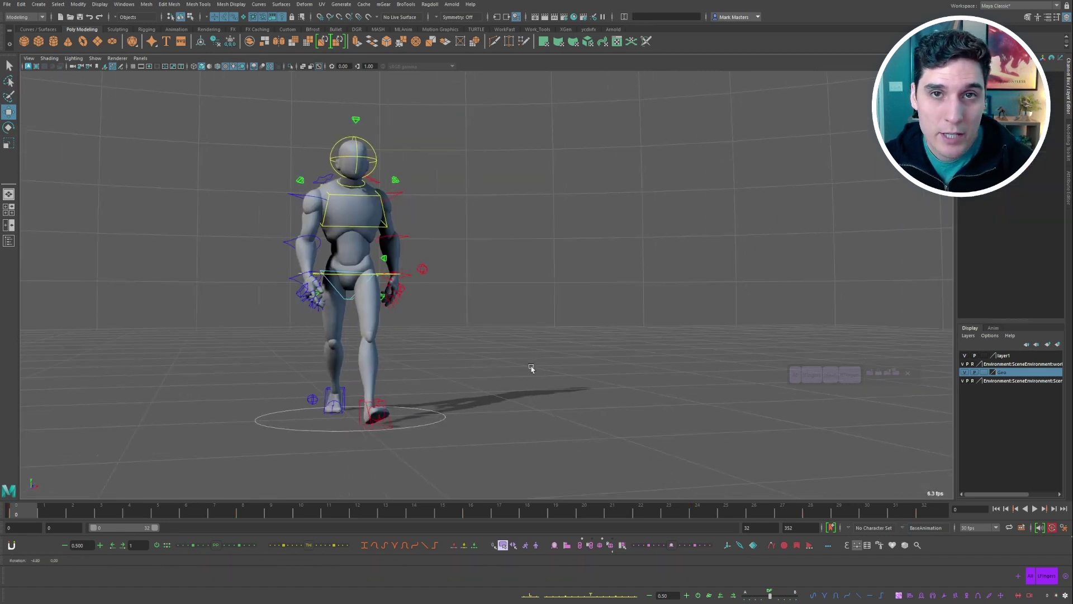
pyautogui.keyDown('alt'); pyautogui.moveTo(530, 367); pyautogui.dragTo(538, 352, button='right'); pyautogui.keyUp('alt')
pyautogui.keyDown('alt'); pyautogui.moveTo(532, 327); pyautogui.dragTo(537, 327, button='middle'); pyautogui.keyUp('alt')
pyautogui.keyDown('alt'); pyautogui.moveTo(539, 328); pyautogui.dragTo(548, 333, button='right'); pyautogui.keyUp('alt')
pyautogui.keyDown('alt'); pyautogui.moveTo(548, 333); pyautogui.dragTo(569, 318, button='middle'); pyautogui.keyUp('alt')
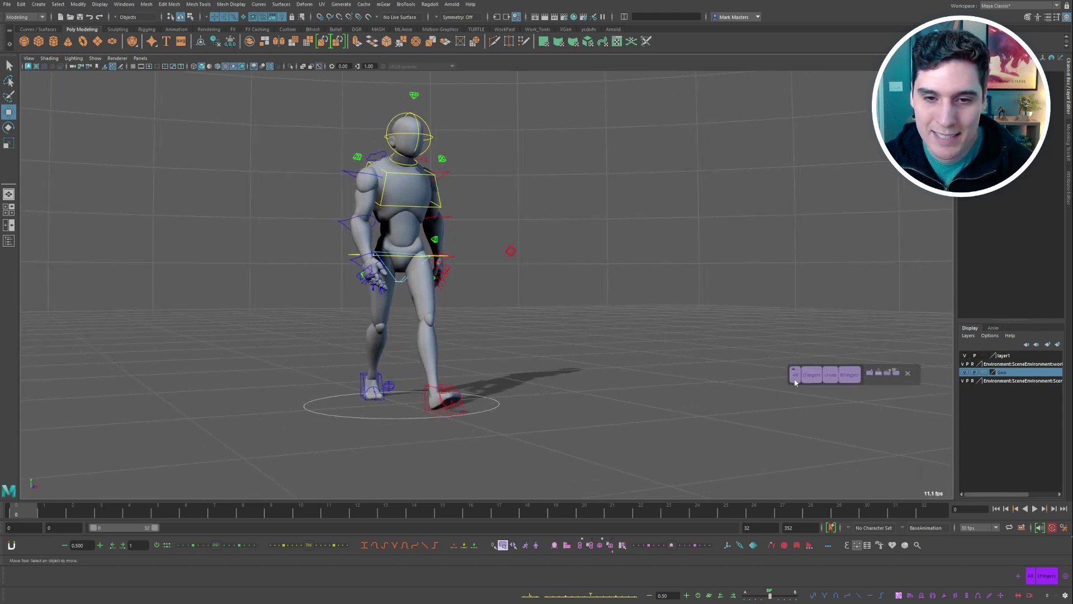
# - Mirror all character controls over the entire frame range with the lower toolbar's mirror tool, and play the animation back
pyautogui.click(795, 379)
pyautogui.doubleClick(110, 506)
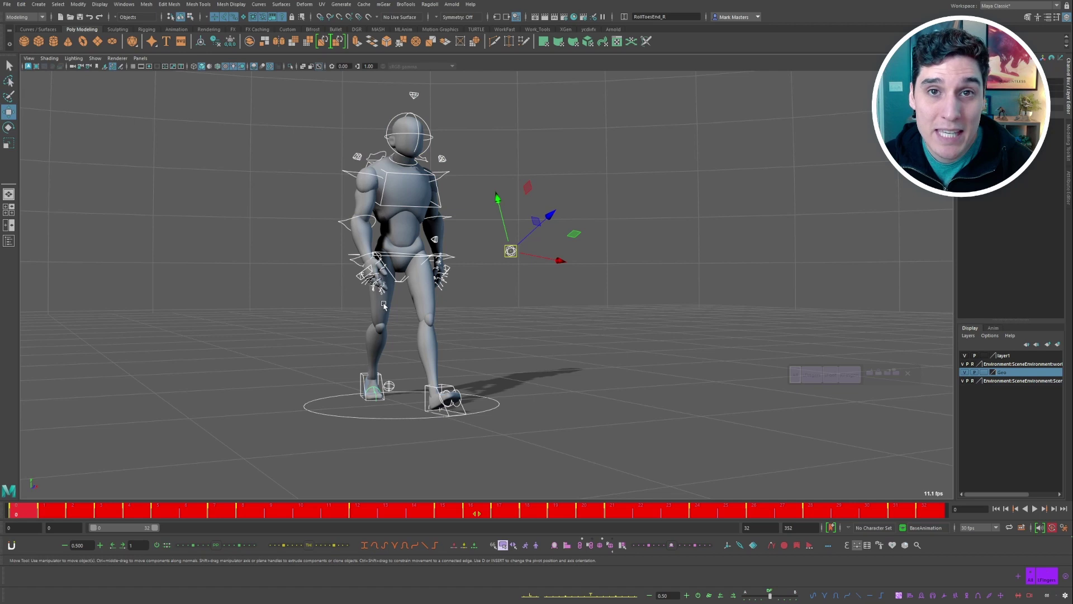
pyautogui.click(921, 596)
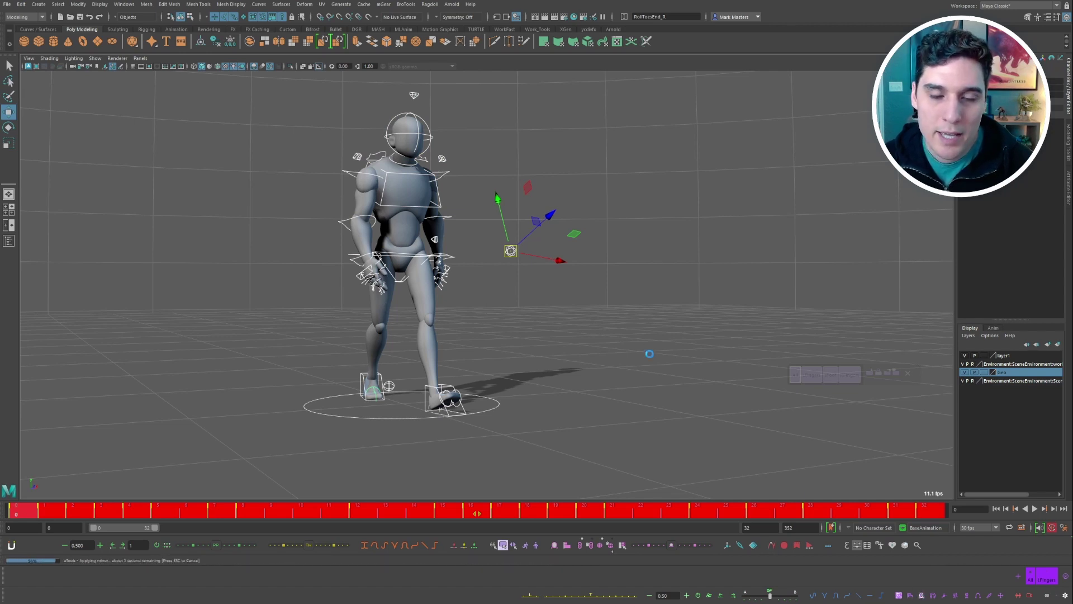
pyautogui.hotkey('alt', 'v')
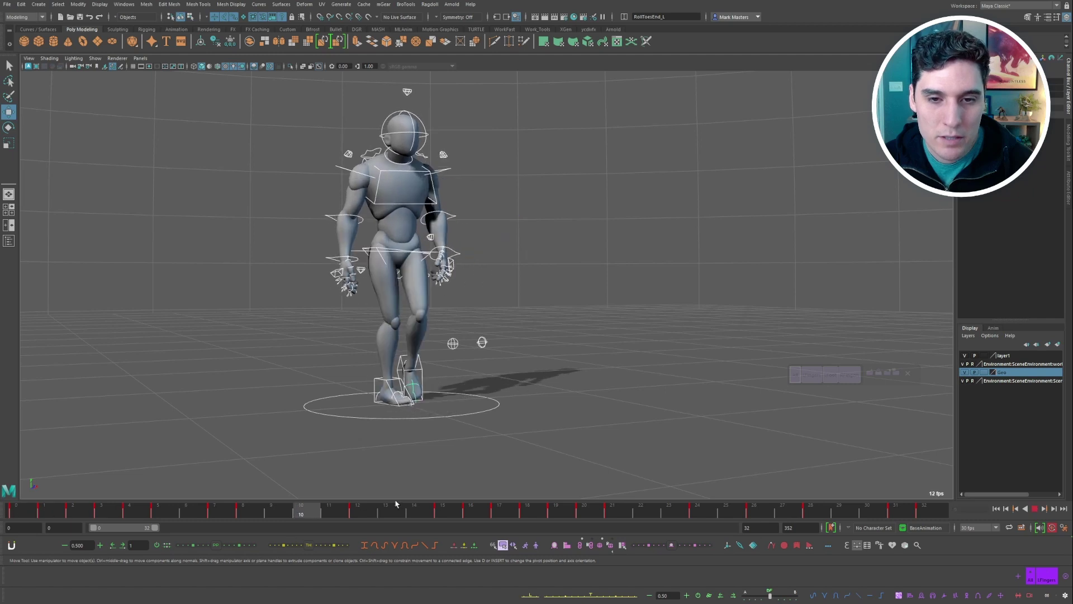
pyautogui.hotkey('alt', 'v')
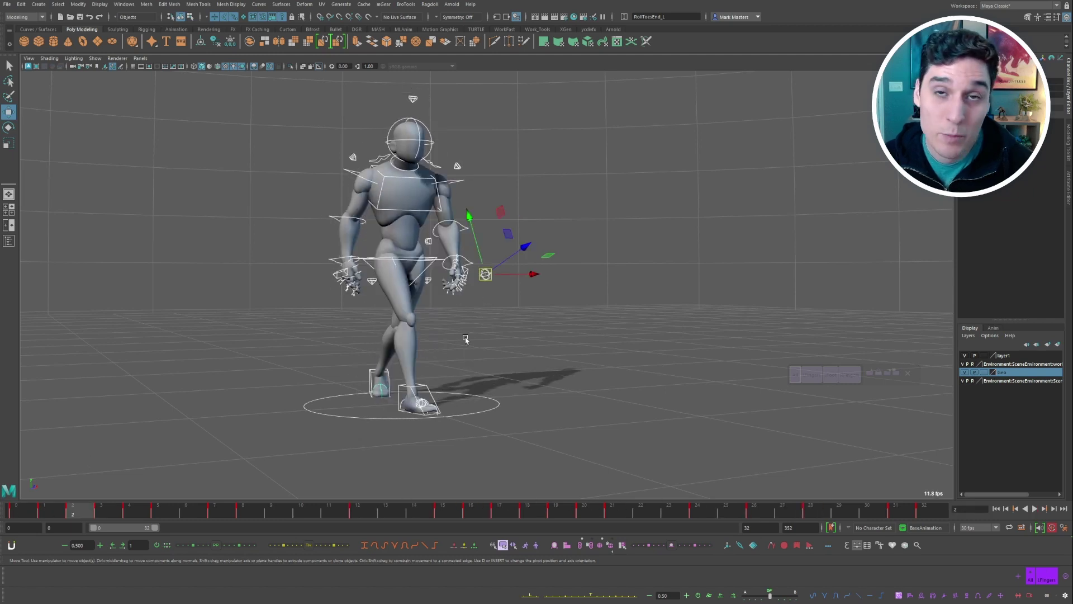
# - Try rotating the front foot control, and deselect it
pyautogui.click(423, 387)
pyautogui.press('e')
pyautogui.keyDown('alt'); pyautogui.moveTo(579, 353); pyautogui.dragTo(556, 349); pyautogui.keyUp('alt')
pyautogui.moveTo(463, 398); pyautogui.dragTo(442, 399)
pyautogui.click(505, 357)
pyautogui.keyDown('alt'); pyautogui.moveTo(505, 357); pyautogui.dragTo(554, 357); pyautogui.keyUp('alt')
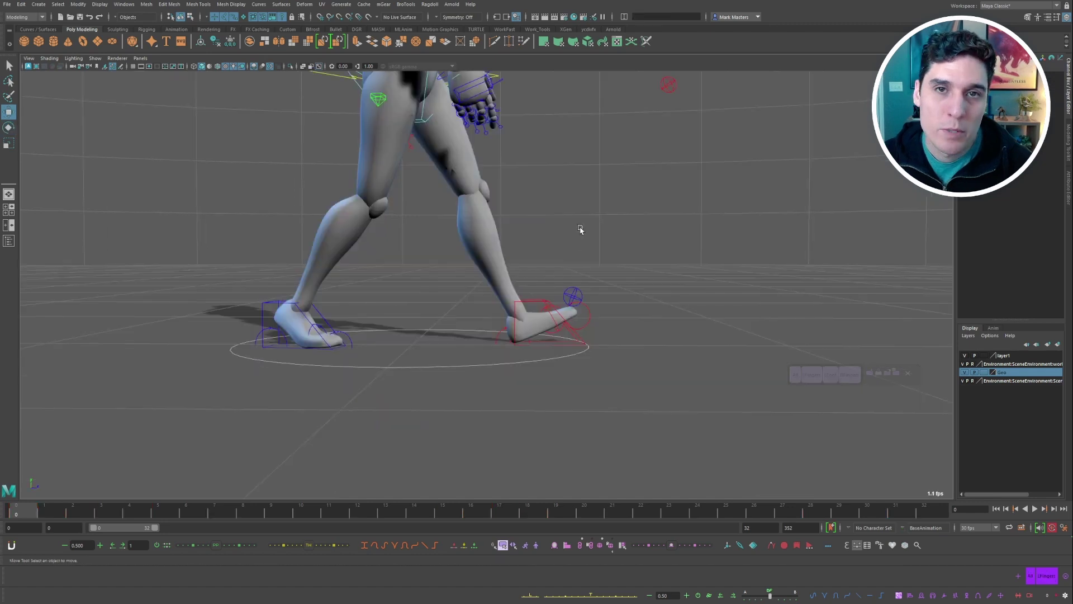
# - Create a temporary pivot for the left foot control with the upper toolbar and place it at the tip of the toes
pyautogui.scroll(-3, 579, 230)
pyautogui.keyDown('alt'); pyautogui.moveTo(579, 229); pyautogui.dragTo(582, 252, button='middle'); pyautogui.keyUp('alt')
pyautogui.keyDown('alt'); pyautogui.moveTo(582, 252); pyautogui.dragTo(570, 251); pyautogui.keyUp('alt')
pyautogui.scroll(2, 564, 253)
pyautogui.scroll(2, 570, 252)
pyautogui.keyDown('alt'); pyautogui.moveTo(570, 252); pyautogui.dragTo(566, 235, button='middle'); pyautogui.keyUp('alt')
pyautogui.keyDown('alt'); pyautogui.moveTo(566, 235); pyautogui.dragTo(565, 284); pyautogui.keyUp('alt')
pyautogui.click(547, 303)
pyautogui.scroll(3, 553, 273)
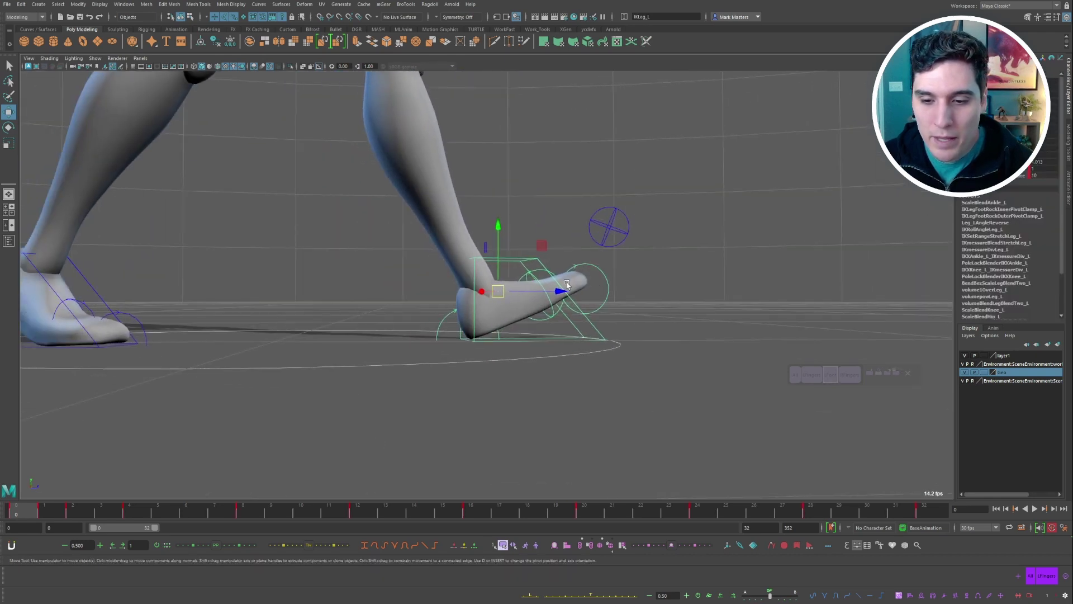
pyautogui.keyDown('alt'); pyautogui.moveTo(603, 373); pyautogui.dragTo(623, 378, button='middle'); pyautogui.keyUp('alt')
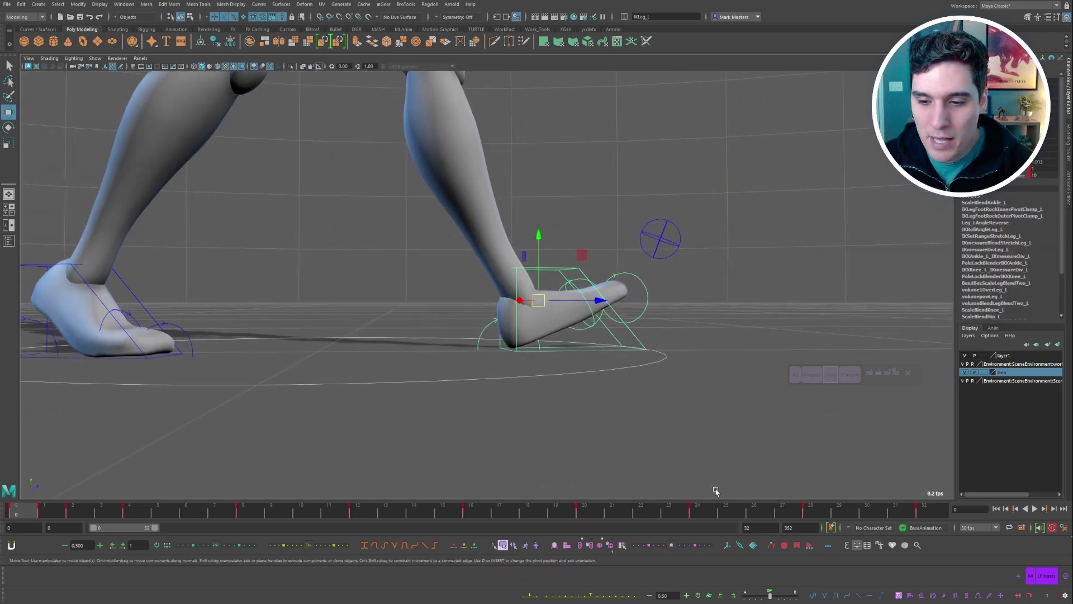
pyautogui.click(727, 546)
pyautogui.keyDown('alt'); pyautogui.moveTo(573, 314); pyautogui.dragTo(682, 299); pyautogui.keyUp('alt')
pyautogui.moveTo(620, 238); pyautogui.dragTo(620, 228)
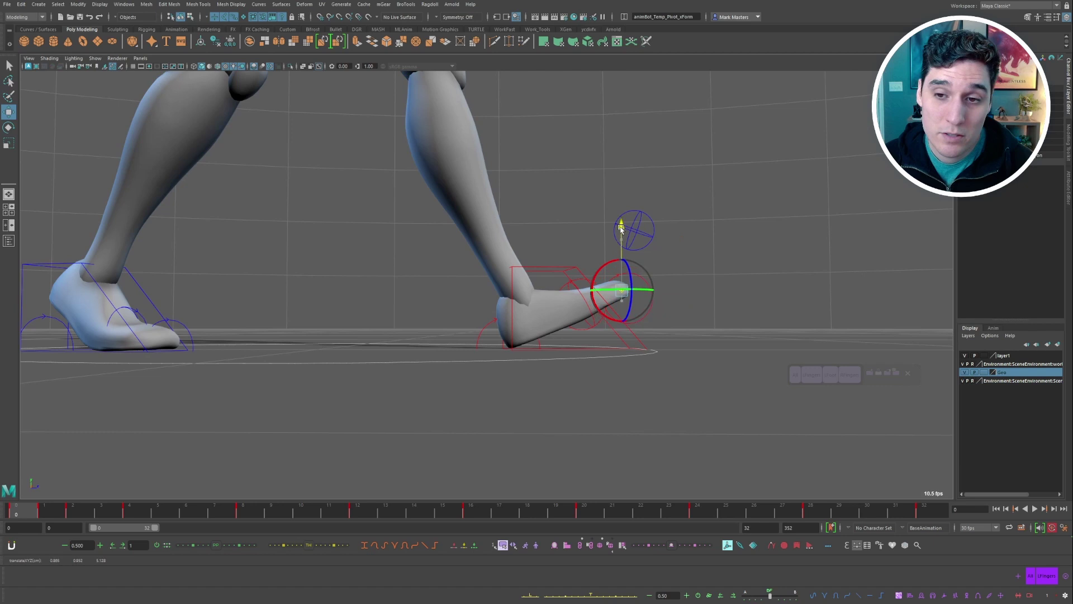
# - Rotate the left foot about the temporary toe pivot so the heel lifts off the ground
pyautogui.press('e')
pyautogui.moveTo(580, 265); pyautogui.dragTo(596, 222)
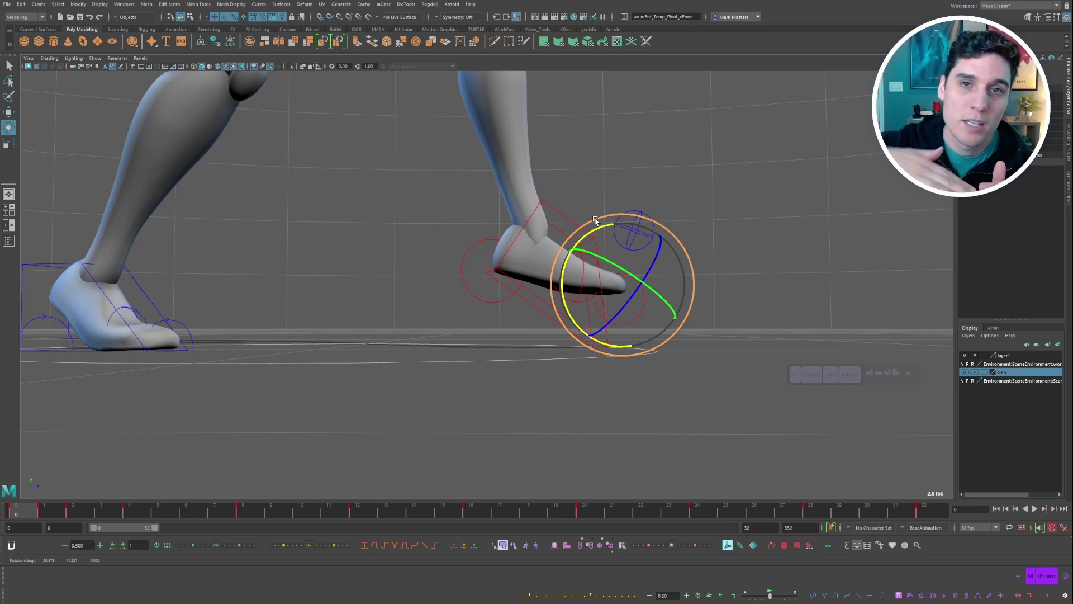
pyautogui.moveTo(628, 215)
pyautogui.keyDown('alt'); pyautogui.mouseDown()
pyautogui.moveTo(620, 203)
pyautogui.moveTo(609, 215)
pyautogui.mouseUp(); pyautogui.keyUp('alt')
# - Undo the foot rotation and the placement of the temporary pivot
pyautogui.hotkey('ctrl', 'z')
pyautogui.hotkey('ctrl', 'z')
pyautogui.hotkey('ctrl', 'z')
pyautogui.hotkey('ctrl', 'z')
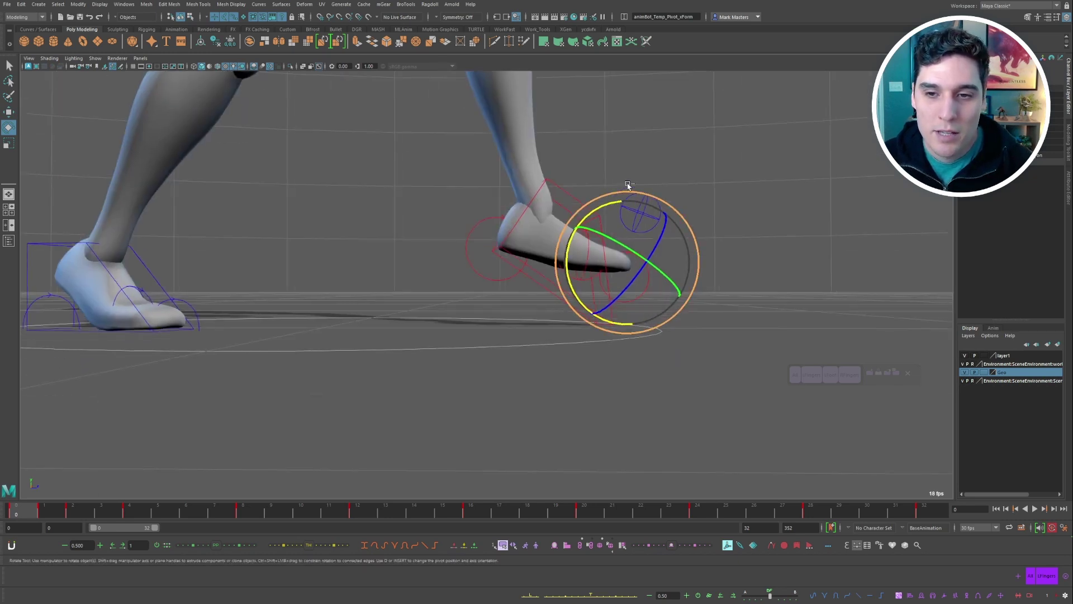
pyautogui.press('w')
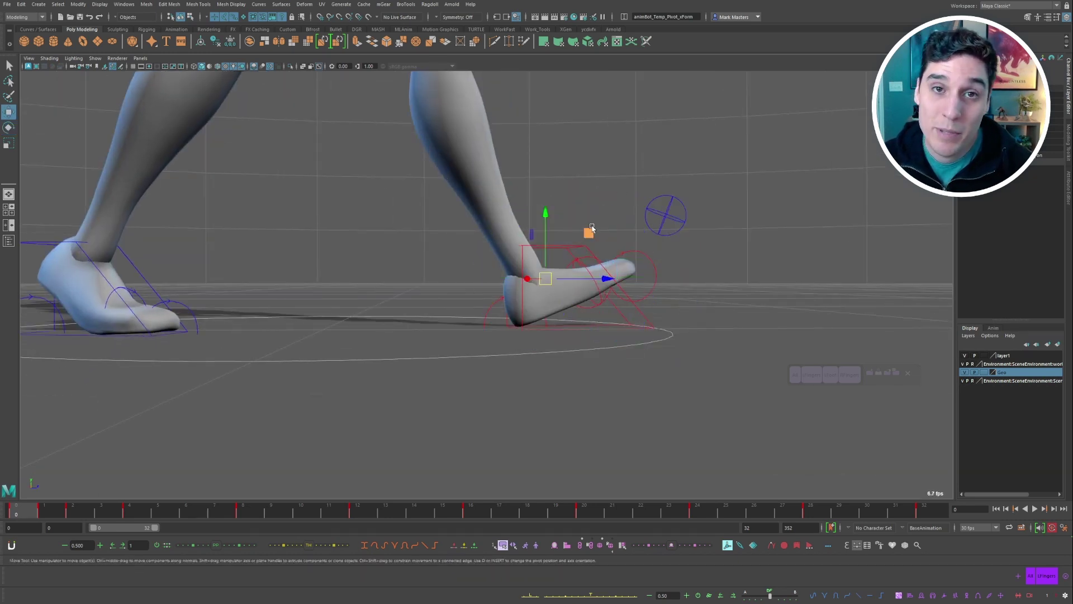
# - Create a temporary custom pivot for the left foot control with the lower toolbar and move it forward to the toes
pyautogui.click(570, 248)
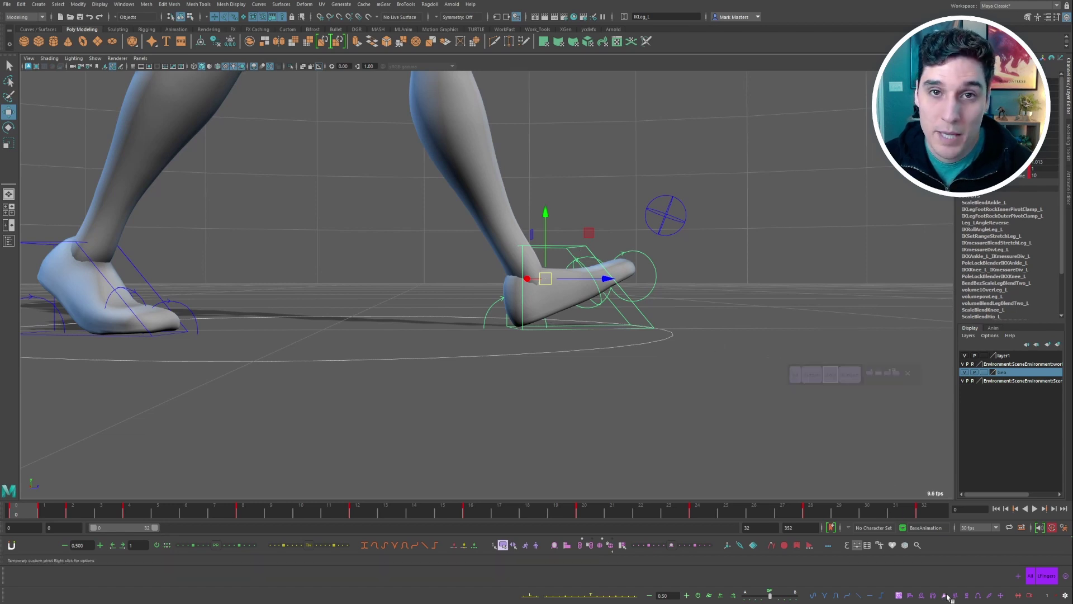
pyautogui.click(947, 597)
pyautogui.moveTo(600, 278); pyautogui.dragTo(685, 275)
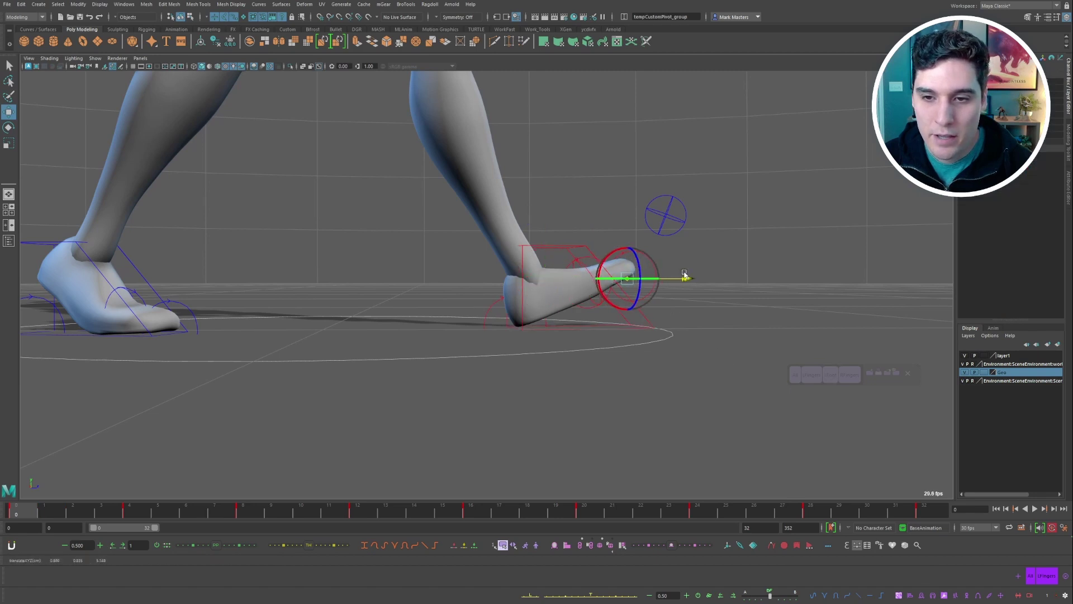
# - Try rotating the left foot about the custom toe pivot, undo the change and leave the pivot mode
pyautogui.press('e')
pyautogui.moveTo(572, 263); pyautogui.dragTo(604, 196)
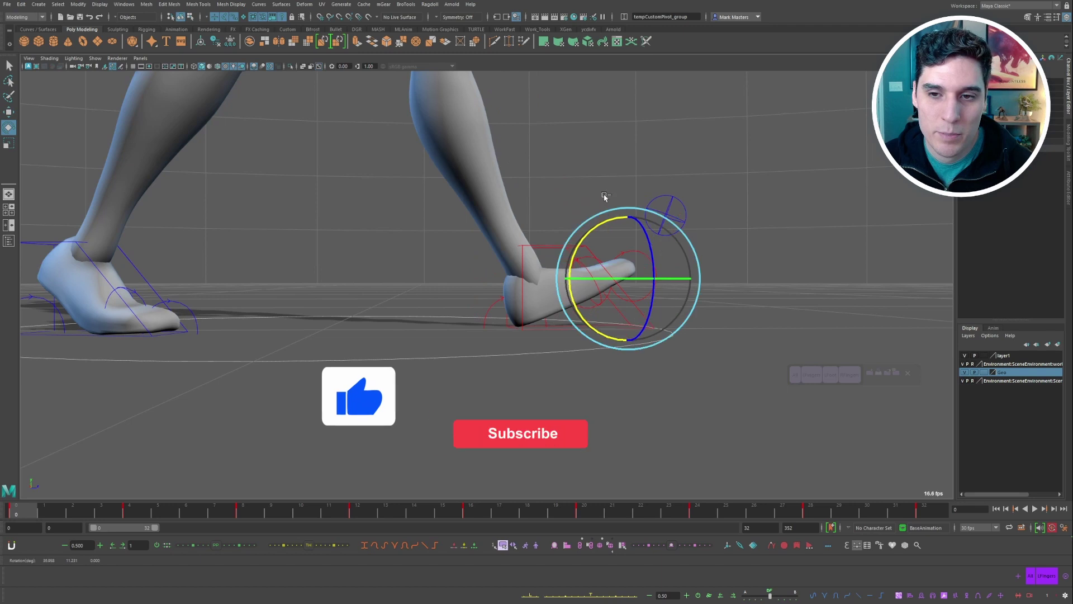
pyautogui.press('w')
pyautogui.keyDown('alt'); pyautogui.moveTo(625, 228); pyautogui.dragTo(616, 240, button='middle'); pyautogui.keyUp('alt')
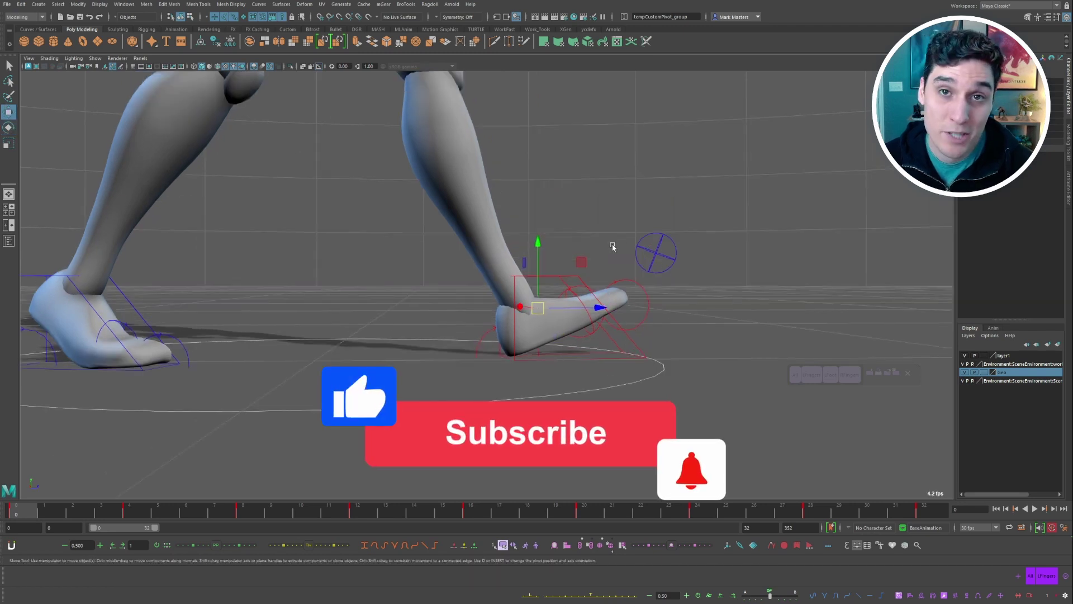
pyautogui.keyDown('alt'); pyautogui.moveTo(626, 254); pyautogui.dragTo(598, 256); pyautogui.keyUp('alt')
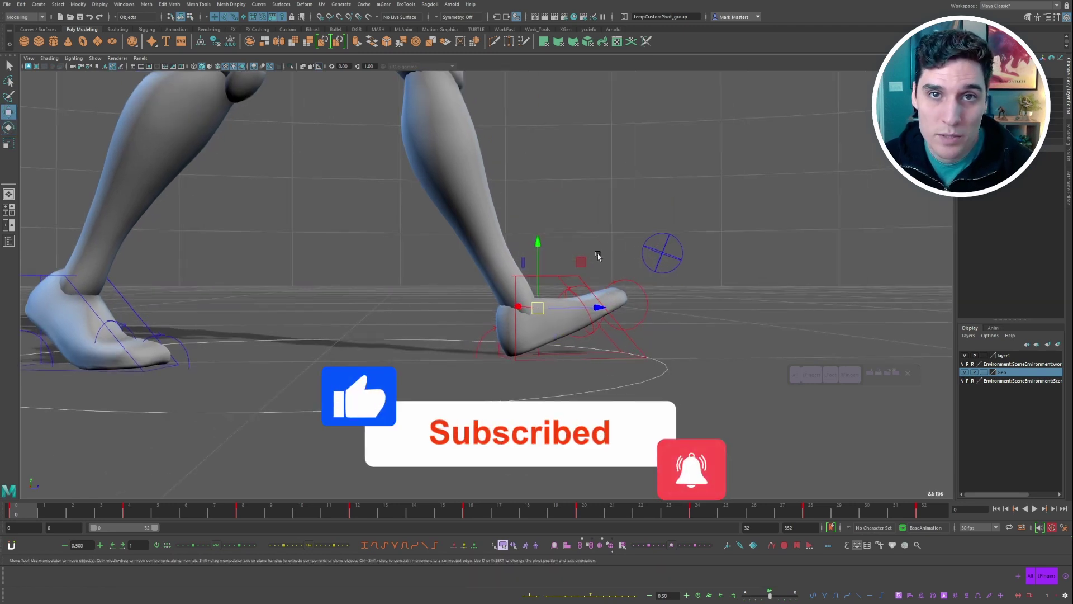
pyautogui.click(843, 468)
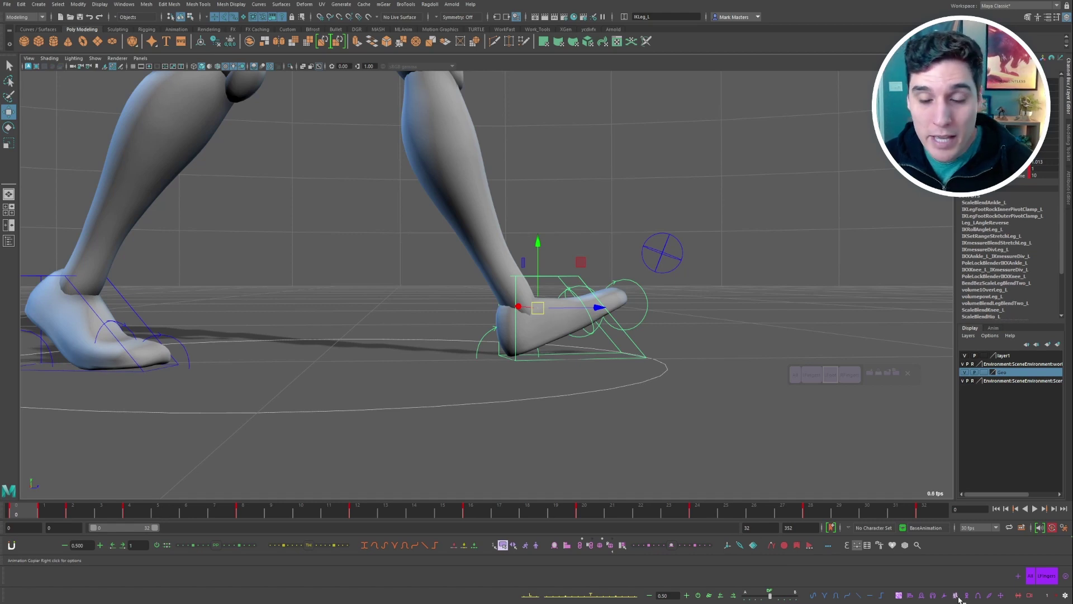
pyautogui.moveTo(525, 545)
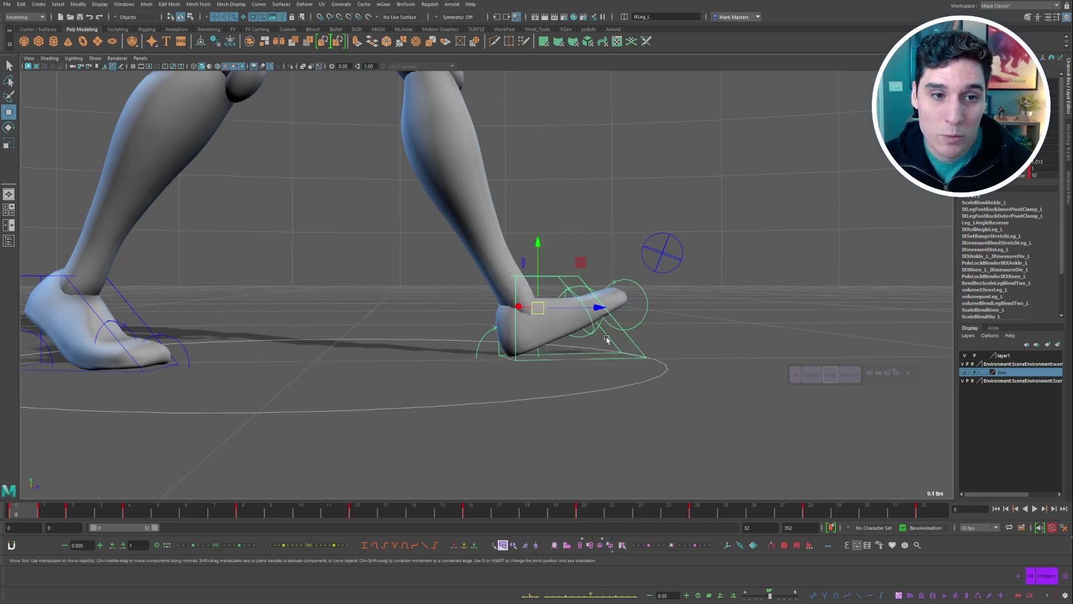
# - Go to frame 8 of the walk cycle with the left foot control still selected
pyautogui.scroll(-4, 602, 336)
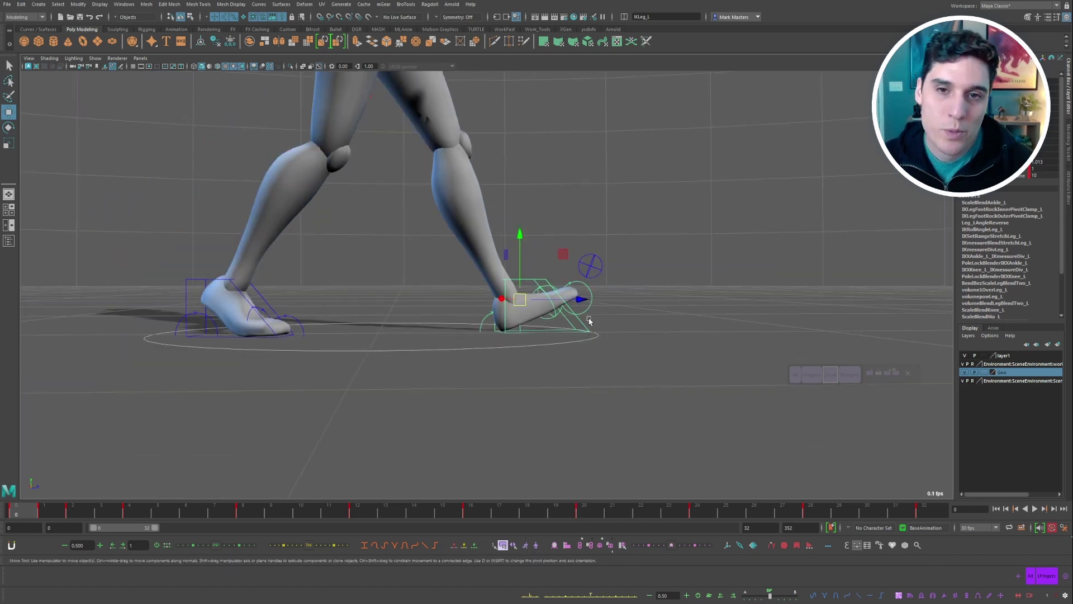
pyautogui.keyDown('alt'); pyautogui.moveTo(647, 280); pyautogui.dragTo(642, 288); pyautogui.keyUp('alt')
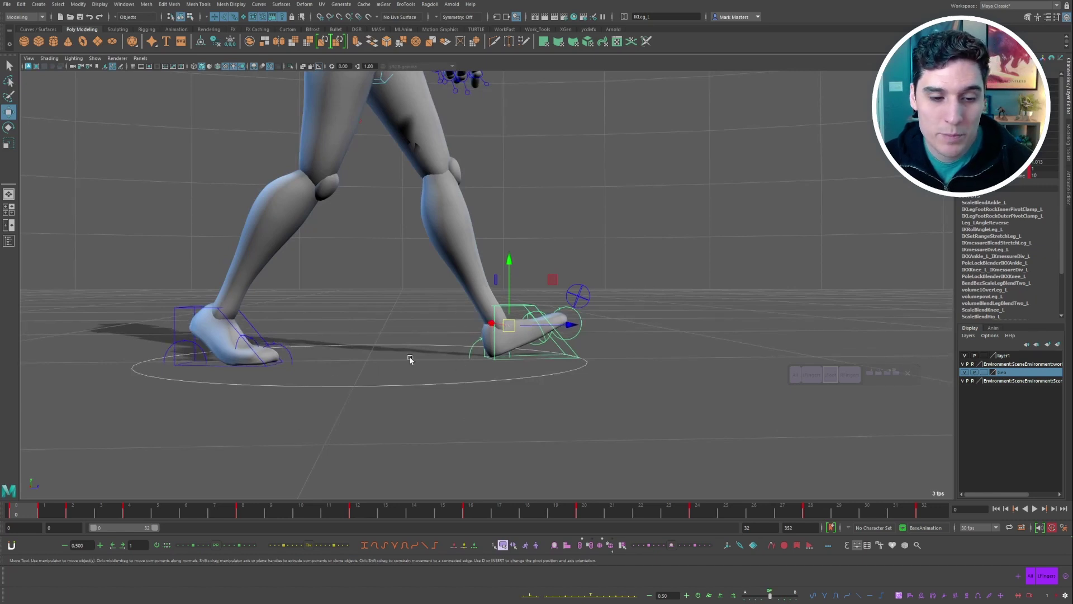
pyautogui.click(244, 517)
pyautogui.keyDown('alt'); pyautogui.moveTo(395, 376); pyautogui.dragTo(388, 378); pyautogui.keyUp('alt')
pyautogui.press(',')
pyautogui.press('.')
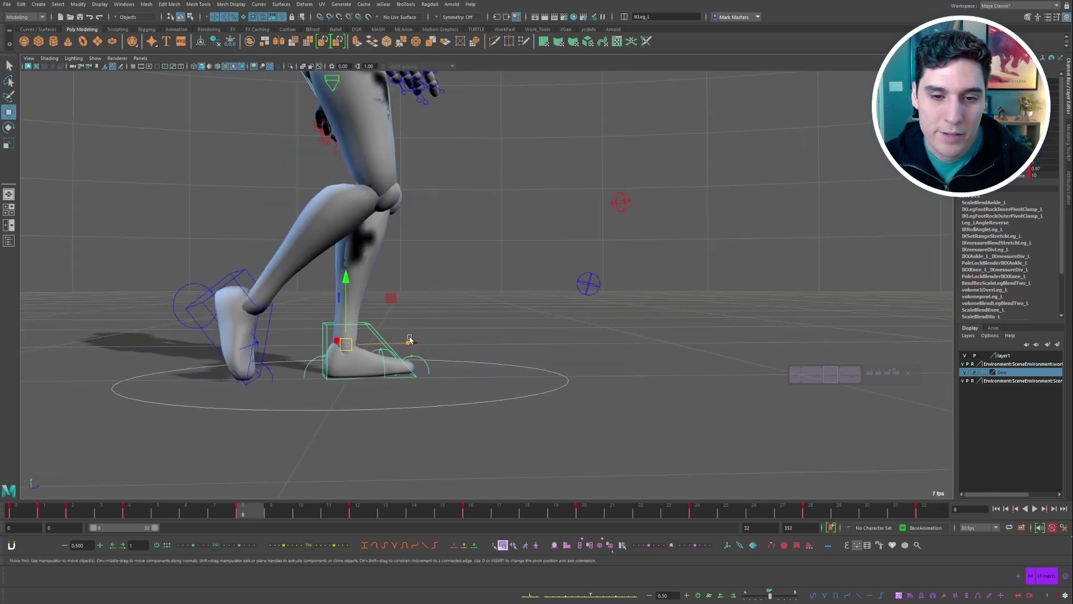
pyautogui.keyDown('alt'); pyautogui.moveTo(478, 327); pyautogui.dragTo(481, 325); pyautogui.keyUp('alt')
pyautogui.press(',')
pyautogui.press('.')
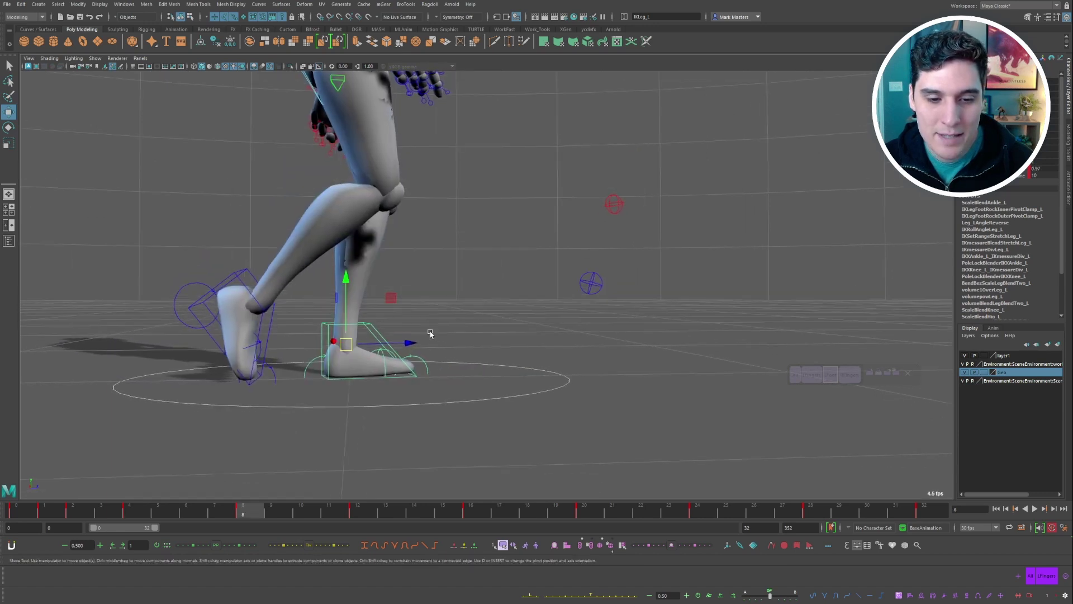
pyautogui.press('.')
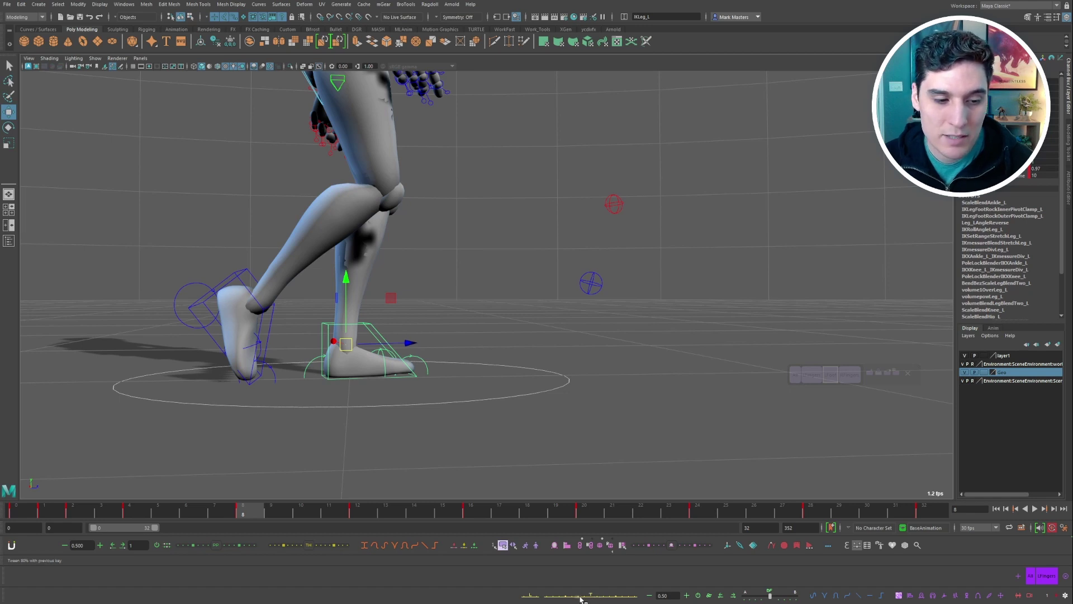
# - Tween the left foot control towards its previous key with the lower toolbar, and compare its pose at frames 4 and 8
pyautogui.click(580, 595)
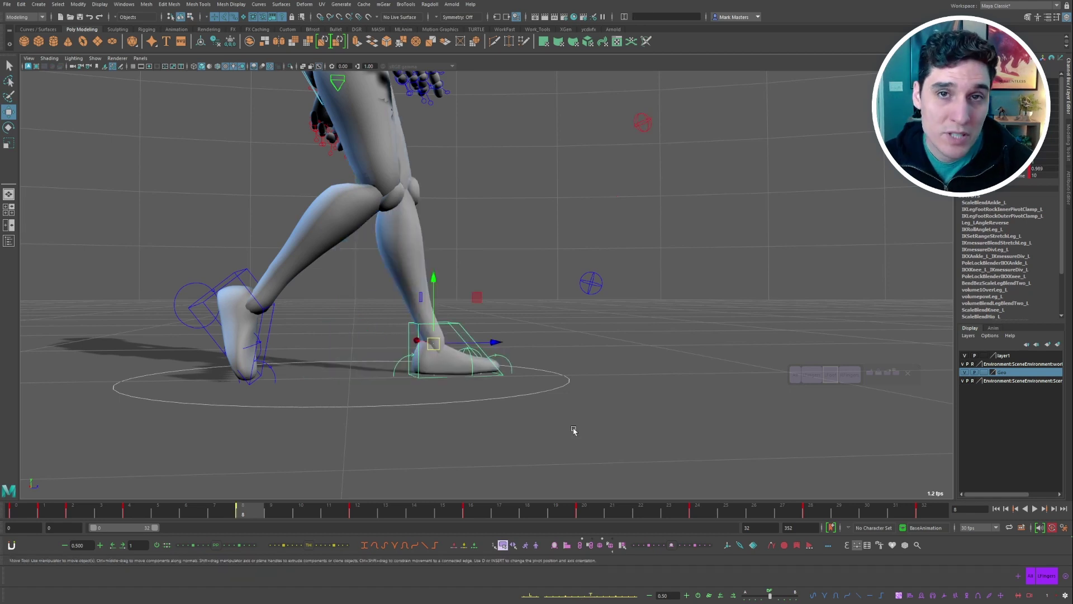
pyautogui.click(129, 512)
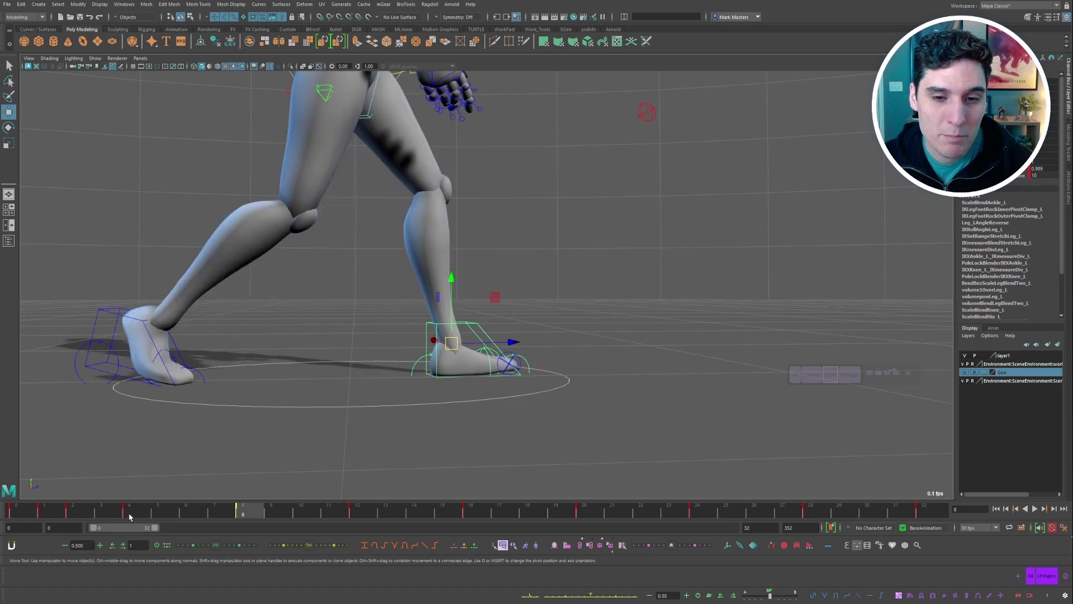
pyautogui.click(247, 513)
pyautogui.click(141, 513)
pyautogui.click(246, 512)
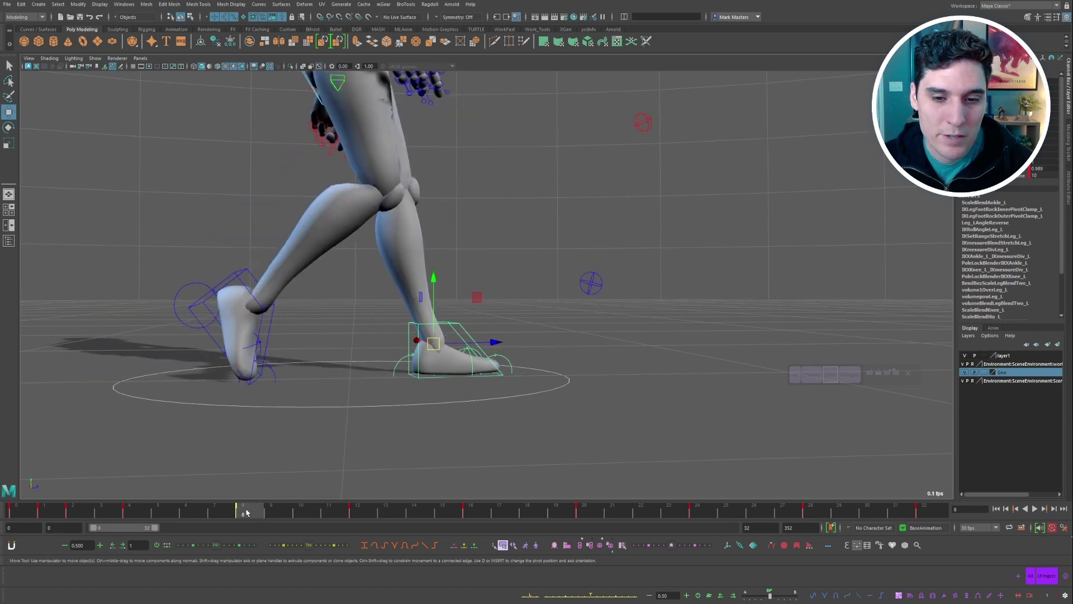
pyautogui.click(132, 513)
pyautogui.click(243, 511)
# - Undo the left foot tween and select the left foot control again
pyautogui.hotkey('ctrl', 'z')
pyautogui.hotkey('ctrl', 'z')
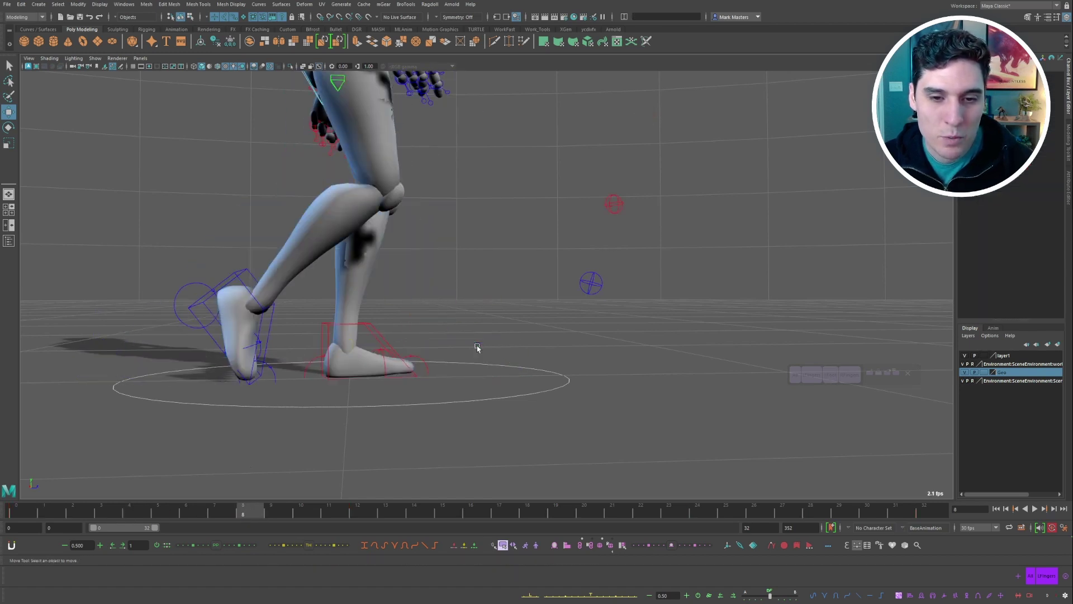
pyautogui.click(371, 326)
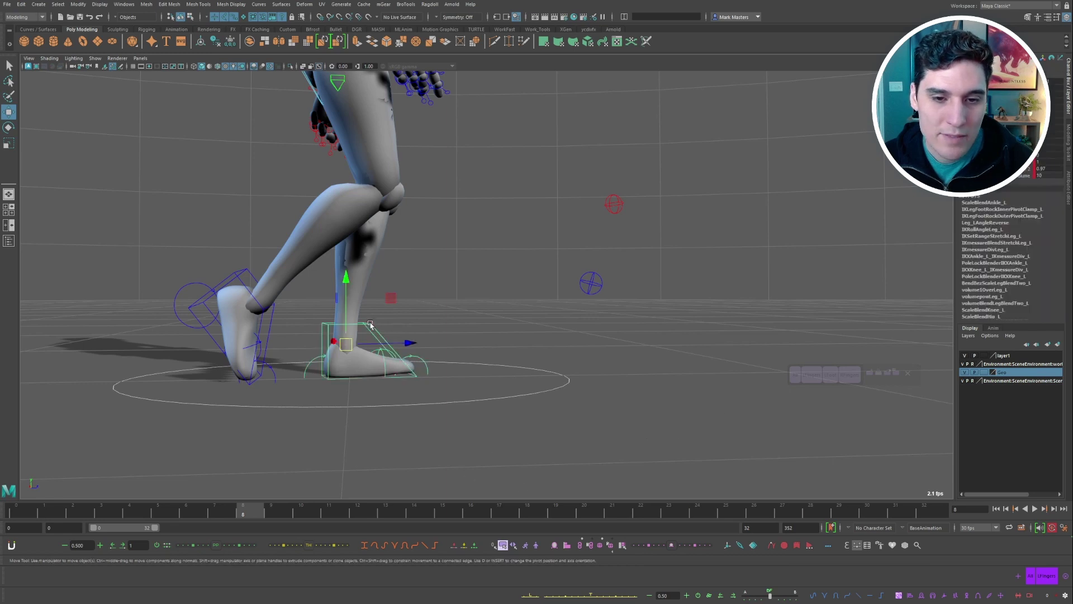
# - Try tweening the left foot control at frame 8 towards its previous key with the upper toolbar's yellow slider, and undo it
pyautogui.click(297, 546)
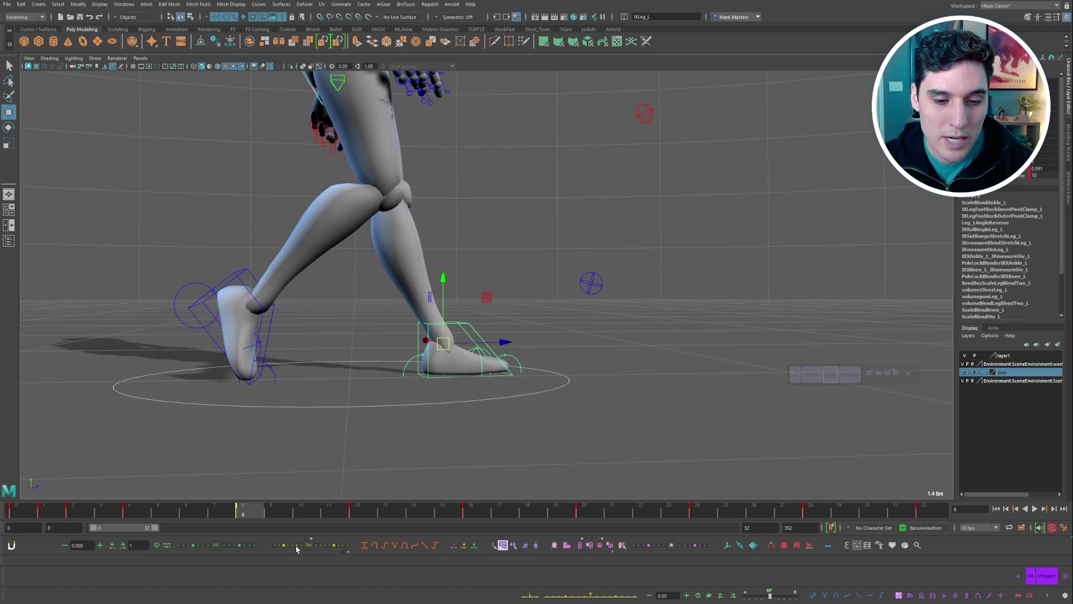
pyautogui.hotkey('ctrl', 'z')
pyautogui.keyDown('alt'); pyautogui.moveTo(449, 268); pyautogui.dragTo(504, 283); pyautogui.keyUp('alt')
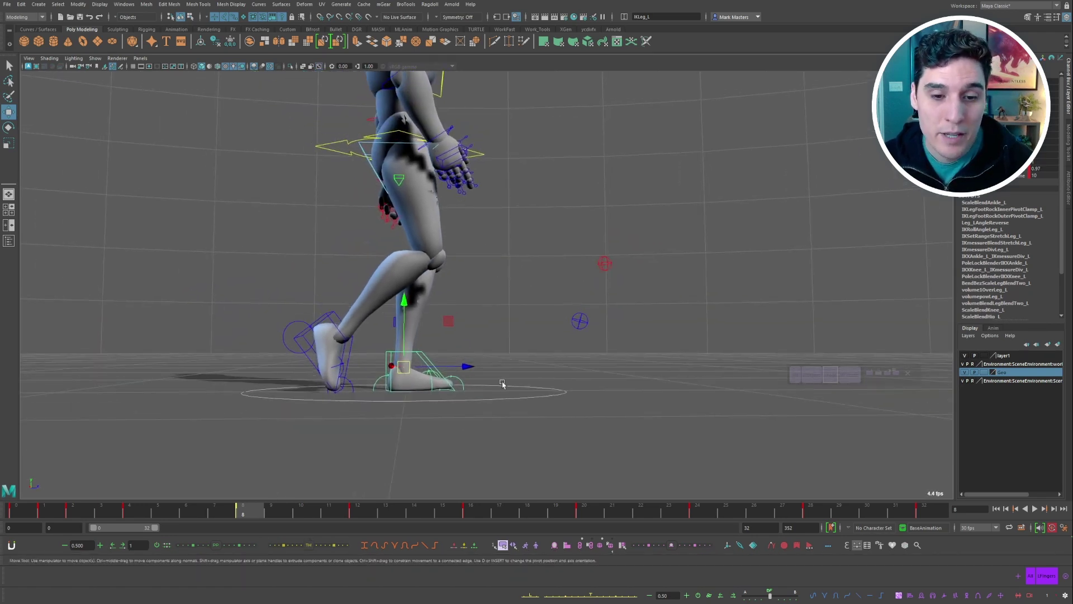
pyautogui.keyDown('alt'); pyautogui.moveTo(502, 383); pyautogui.dragTo(631, 277); pyautogui.keyUp('alt')
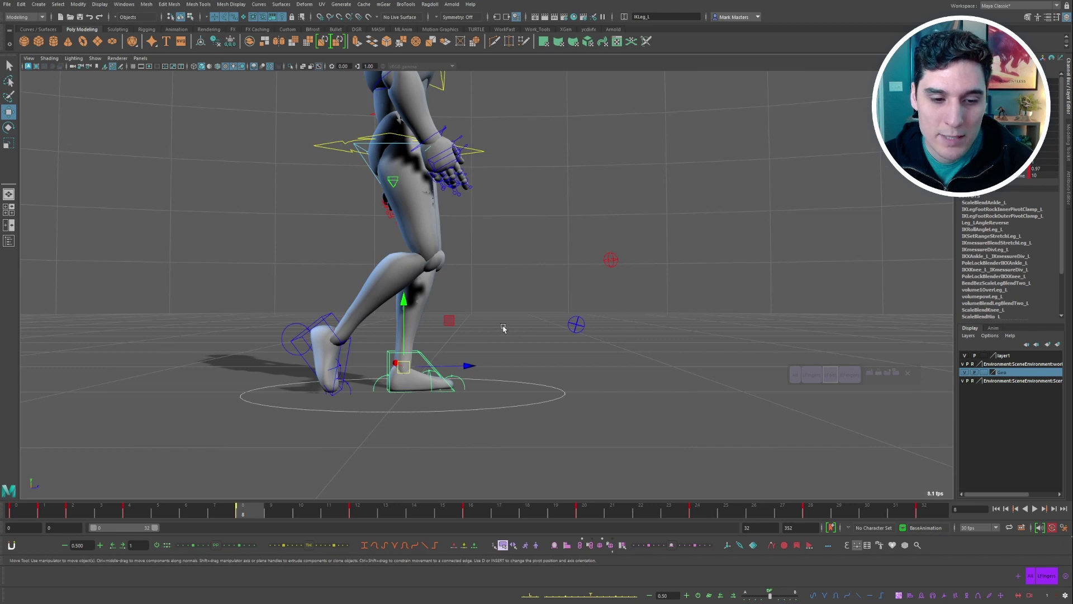
pyautogui.keyDown('alt'); pyautogui.moveTo(503, 328); pyautogui.dragTo(571, 403); pyautogui.keyUp('alt')
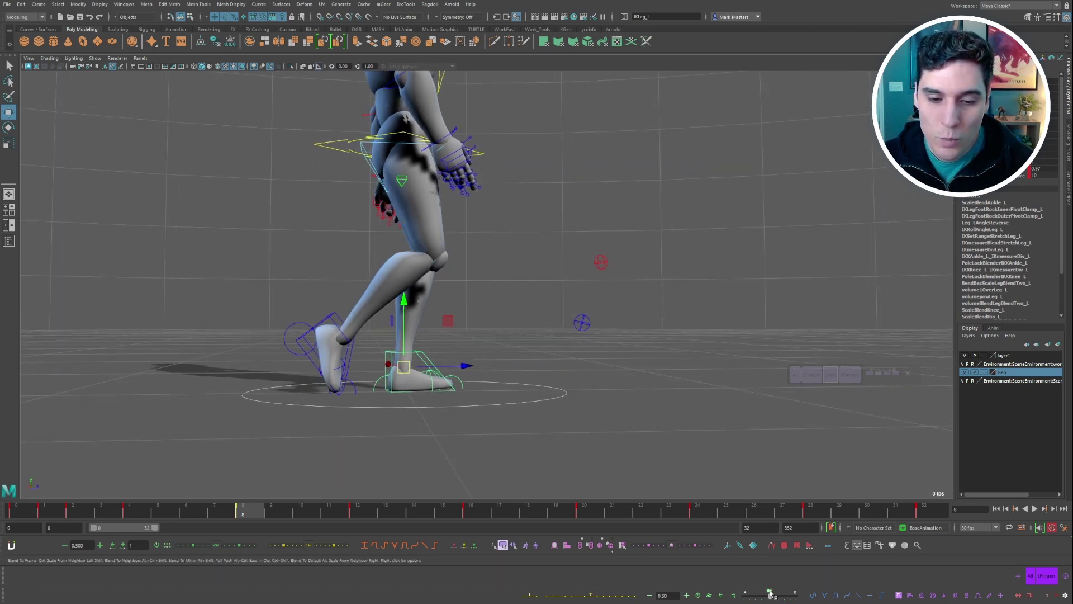
# - Examine the alternative modes of the upper toolbar's green slider, such as Ease In | Out and Noise | Wave
pyautogui.rightClick(213, 540)
pyautogui.rightClick(216, 545)
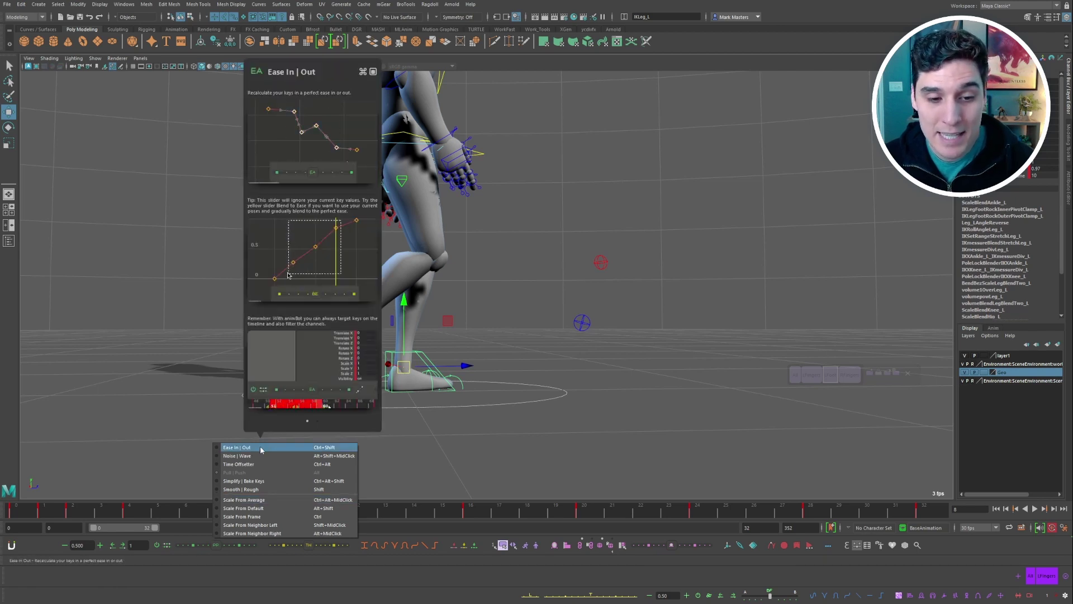
pyautogui.moveTo(263, 457)
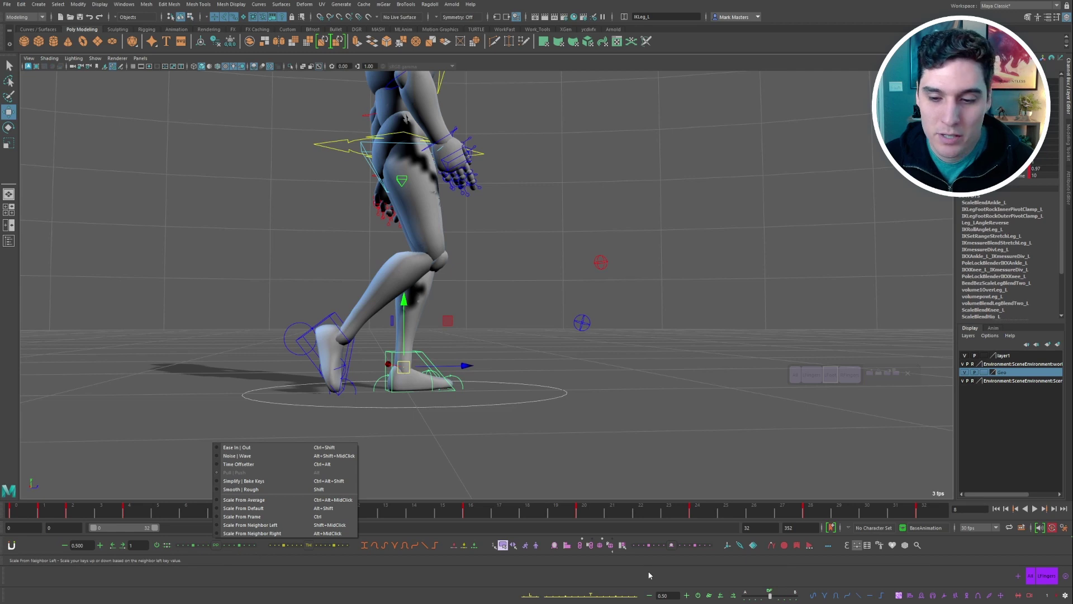
# - Switch the lower toolbar's slider to Pull Push mode
pyautogui.click(768, 588)
pyautogui.rightClick(769, 591)
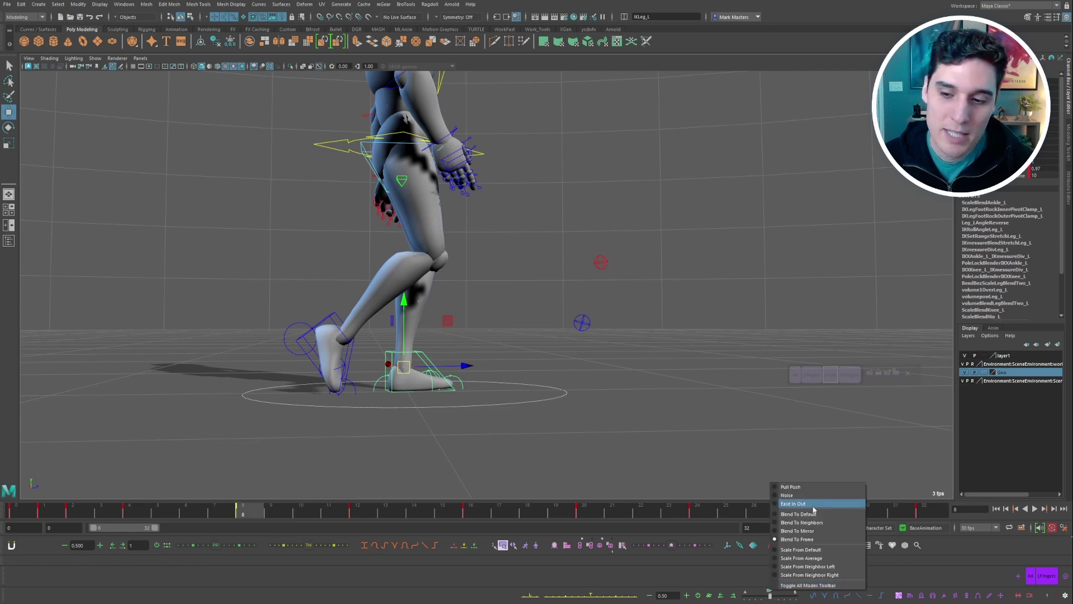
pyautogui.click(803, 486)
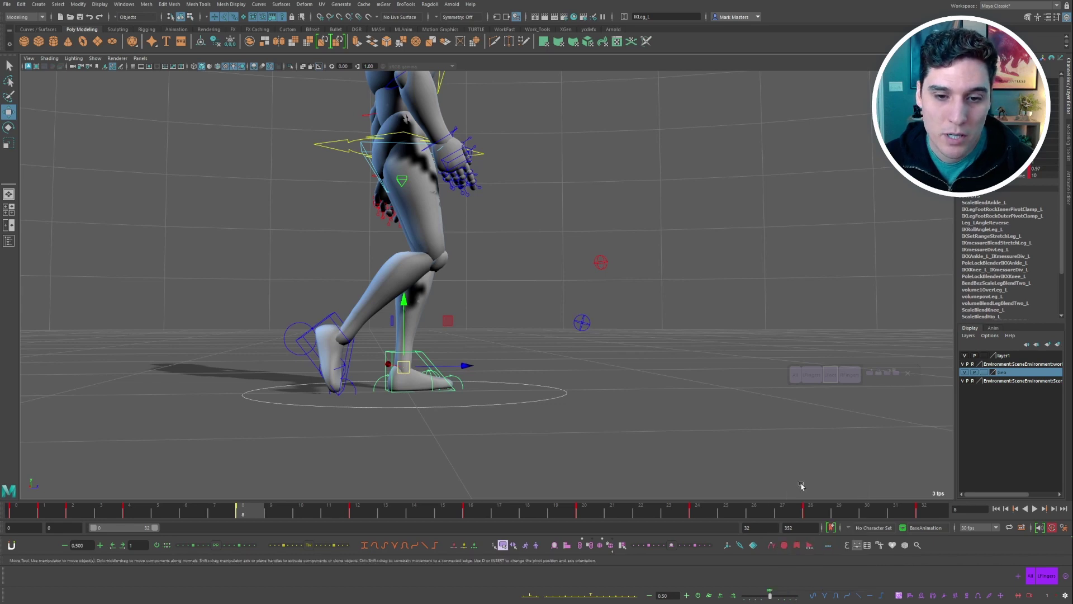
# - Open the Graph Editor for the hip root control and frame only its Translate Y curve
pyautogui.click(338, 140)
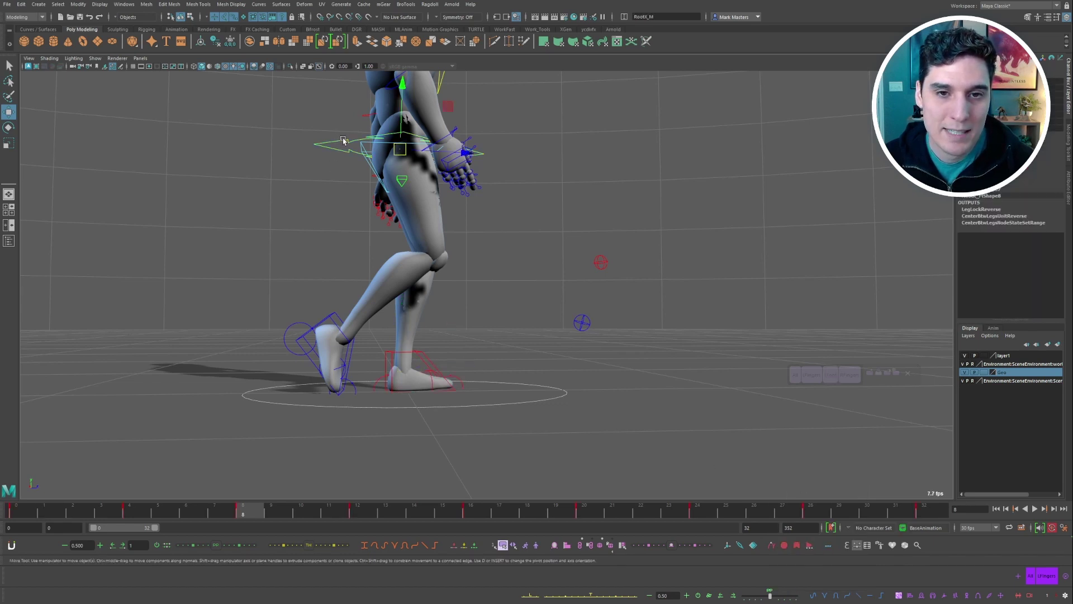
pyautogui.click(124, 3)
pyautogui.moveTo(147, 51)
pyautogui.click(249, 58)
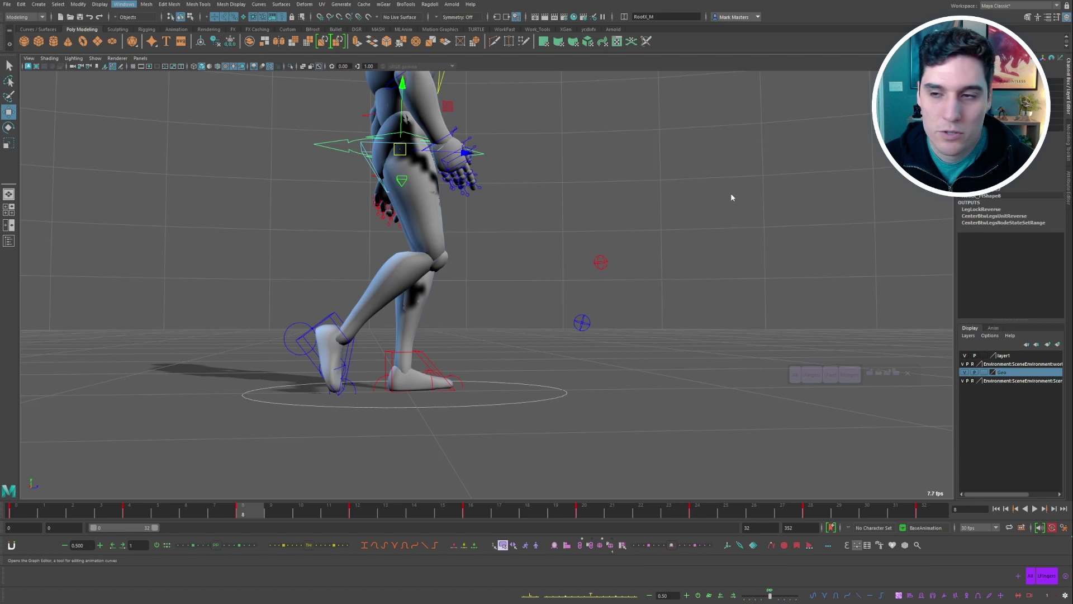
pyautogui.moveTo(685, 393); pyautogui.dragTo(919, 454)
pyautogui.click(468, 277)
pyautogui.scroll(-2, 682, 322)
pyautogui.press('f')
# - Select the Translate Y keys from frame 4 to 20 and exaggerate their curve with the upper toolbar's green slider
pyautogui.moveTo(747, 299); pyautogui.dragTo(603, 409)
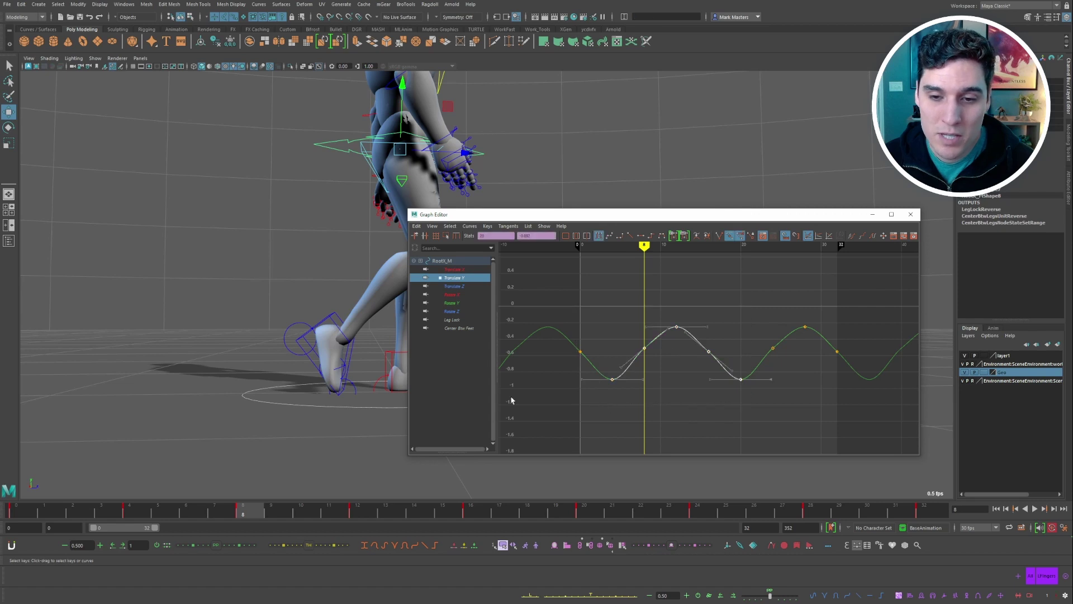
pyautogui.click(228, 545)
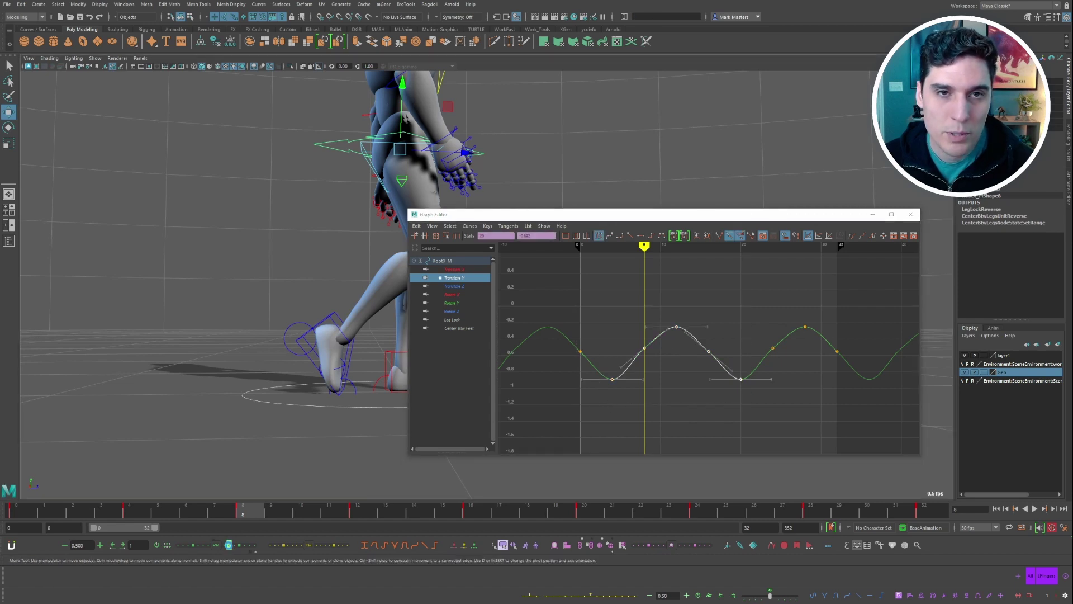
pyautogui.click(230, 545)
pyautogui.click(229, 547)
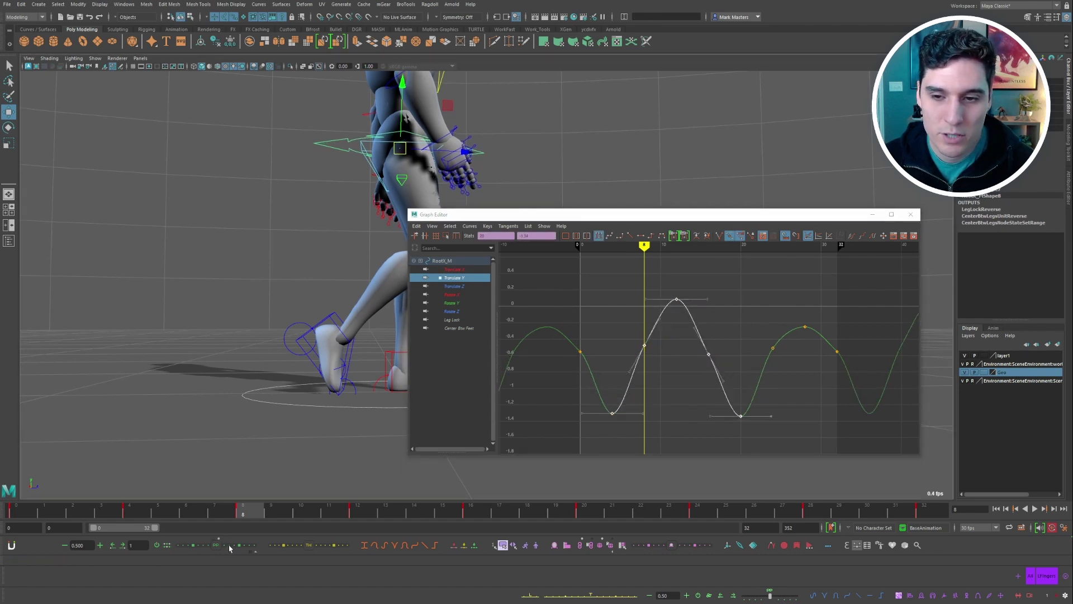
# - Flatten the selected Translate Y keys by applying the upper toolbar's green slider repeatedly in the opposite direction
pyautogui.click(202, 546)
pyautogui.click(203, 546)
pyautogui.click(202, 546)
pyautogui.click(203, 546)
pyautogui.click(203, 546)
# - Undo all the slider changes on the Translate Y curve, including the key selection
pyautogui.hotkey('ctrl', 'z')
pyautogui.hotkey('ctrl', 'z')
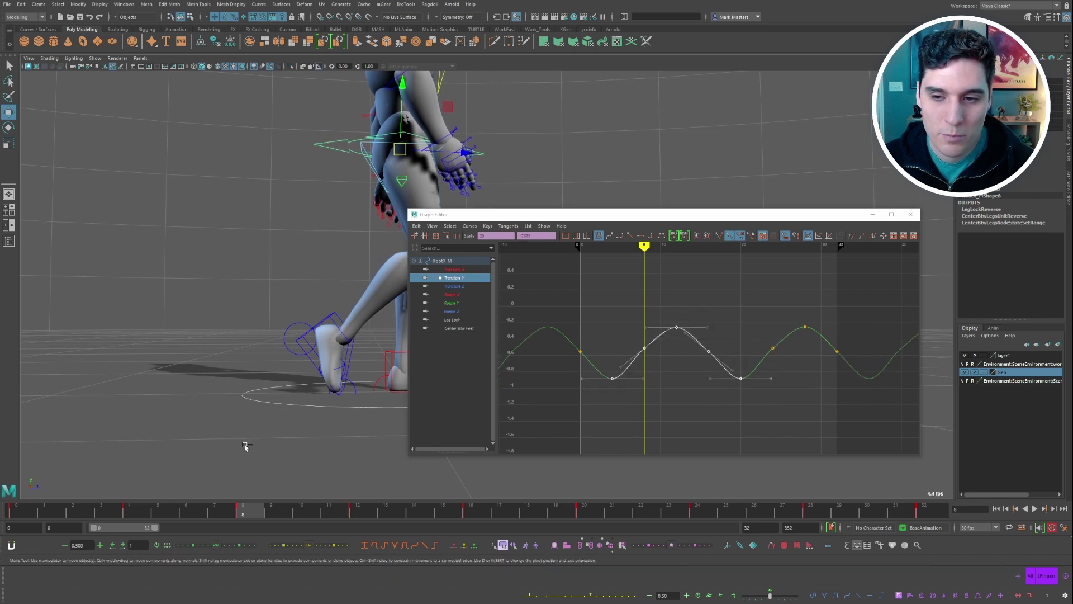
pyautogui.hotkey('ctrl', 'z')
pyautogui.hotkey('ctrl', 'z')
pyautogui.hotkey('ctrl', 'z')
pyautogui.hotkey('ctrl', 'z')
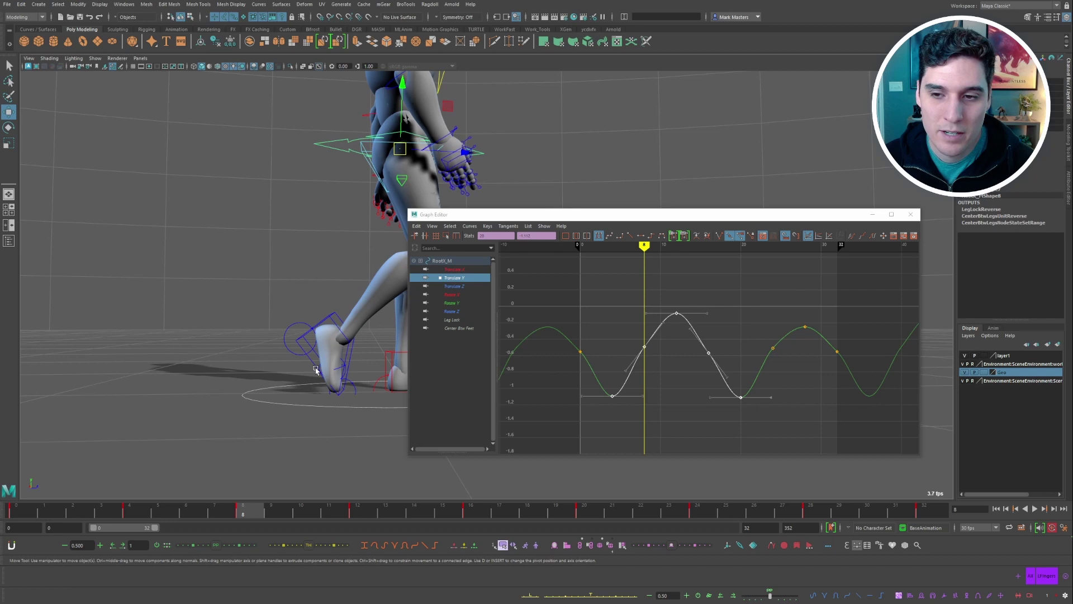
pyautogui.hotkey('ctrl', 'z')
pyautogui.hotkey('ctrl', 'z')
pyautogui.hotkey('ctrl', 'z')
pyautogui.hotkey('ctrl', 'z')
pyautogui.hotkey('ctrl', 'z')
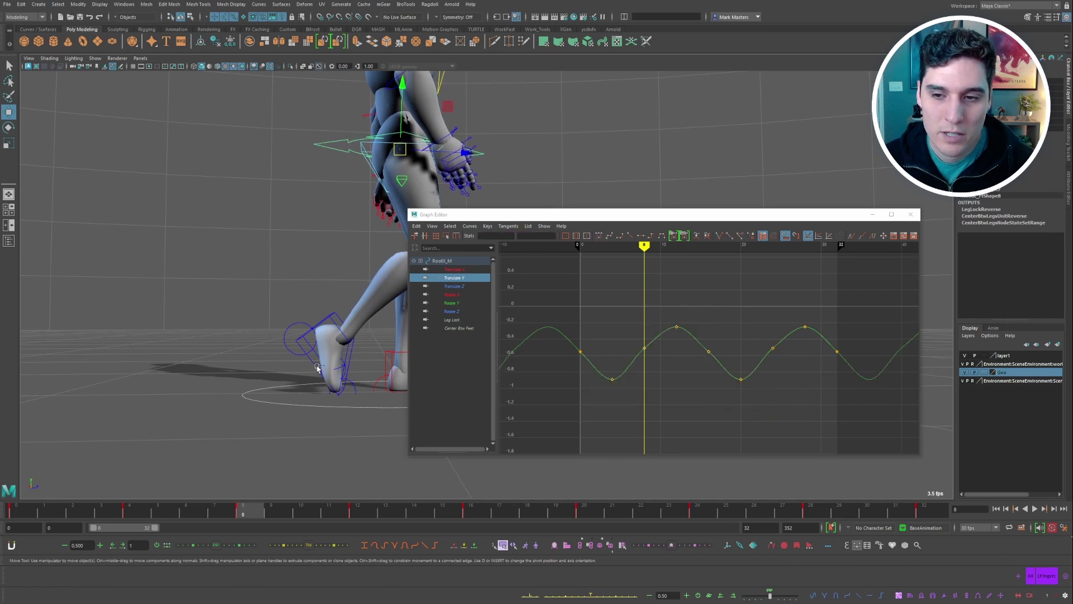
# - Select the same Translate Y keys again and flatten their curve with the lower toolbar's Pull Push slider
pyautogui.moveTo(757, 316); pyautogui.dragTo(610, 410)
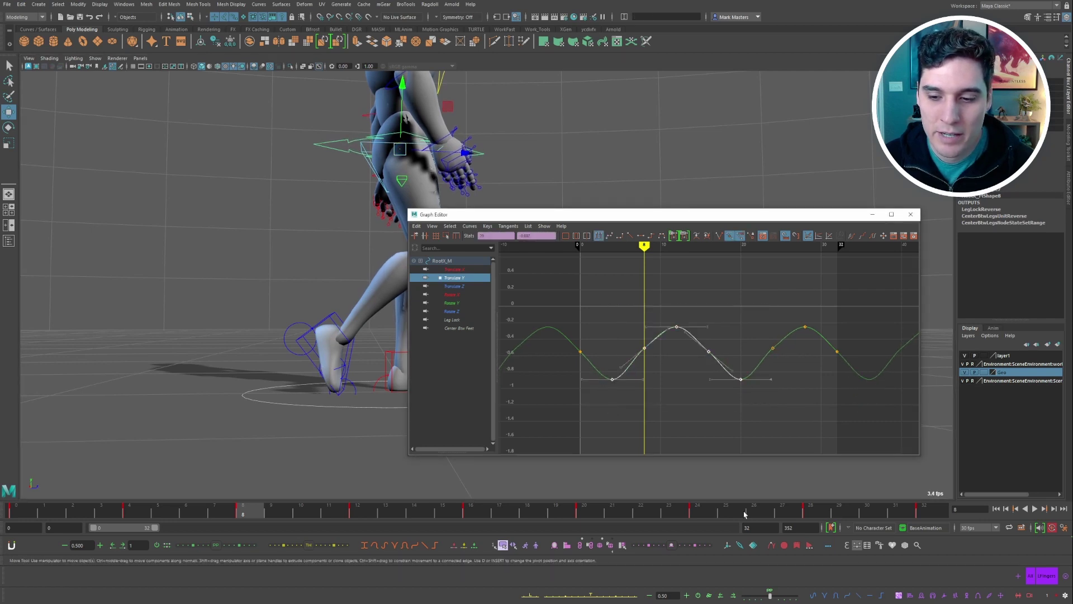
pyautogui.click(757, 597)
pyautogui.moveTo(769, 595)
pyautogui.mouseDown()
pyautogui.moveTo(779, 595)
pyautogui.moveTo(741, 595)
pyautogui.moveTo(752, 595)
pyautogui.mouseUp()
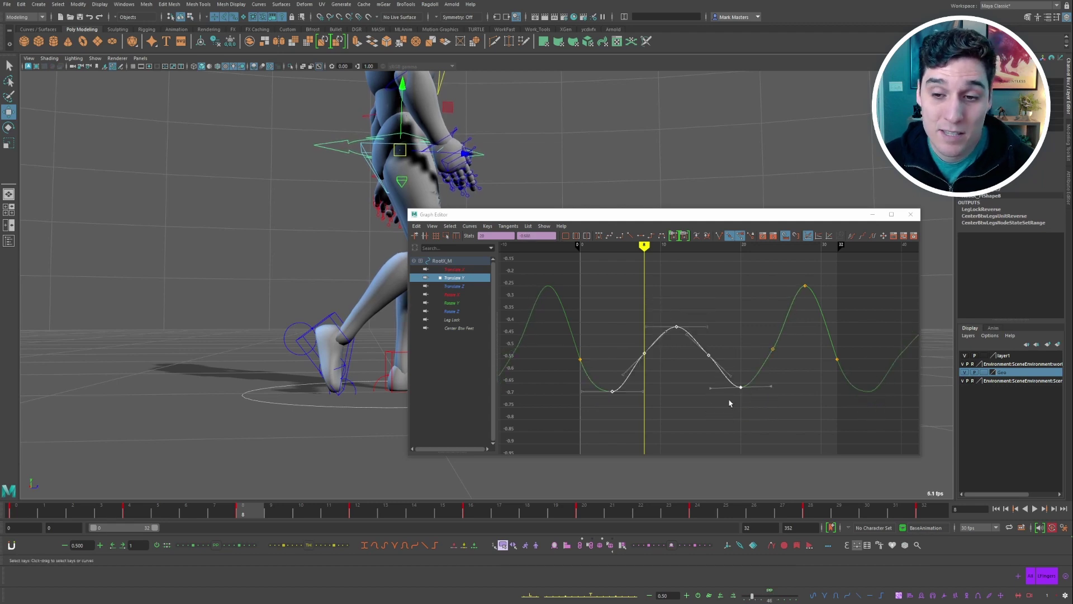
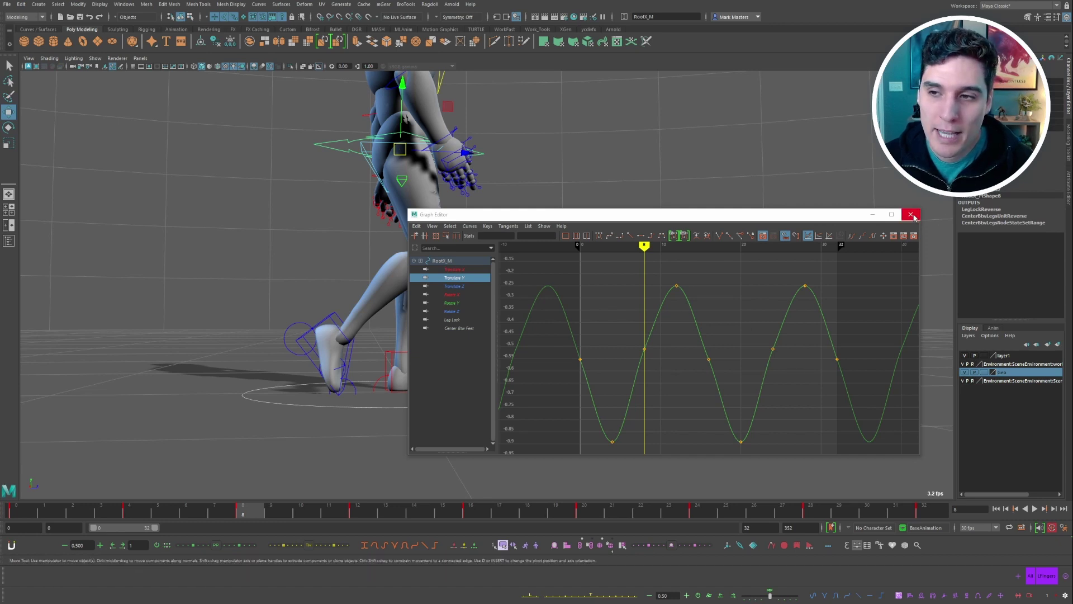
# - Close the Graph Editor and return to the character in the viewport
pyautogui.click(911, 214)
pyautogui.keyDown('alt'); pyautogui.moveTo(613, 236); pyautogui.dragTo(645, 266, button='middle'); pyautogui.keyUp('alt')
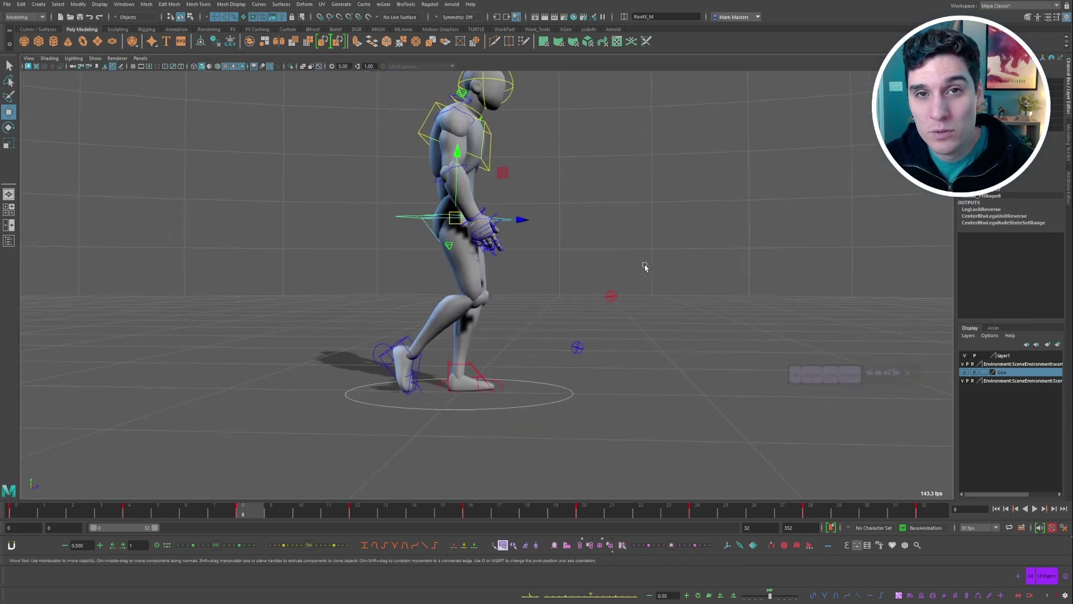
pyautogui.moveTo(644, 266)
pyautogui.keyDown('alt'); pyautogui.mouseDown()
pyautogui.moveTo(618, 268)
pyautogui.moveTo(632, 268)
pyautogui.mouseUp(); pyautogui.keyUp('alt')
pyautogui.moveTo(650, 260)
pyautogui.keyDown('alt'); pyautogui.mouseDown(button='right')
pyautogui.moveTo(628, 251)
pyautogui.moveTo(648, 261)
pyautogui.mouseUp(button='right'); pyautogui.keyUp('alt')
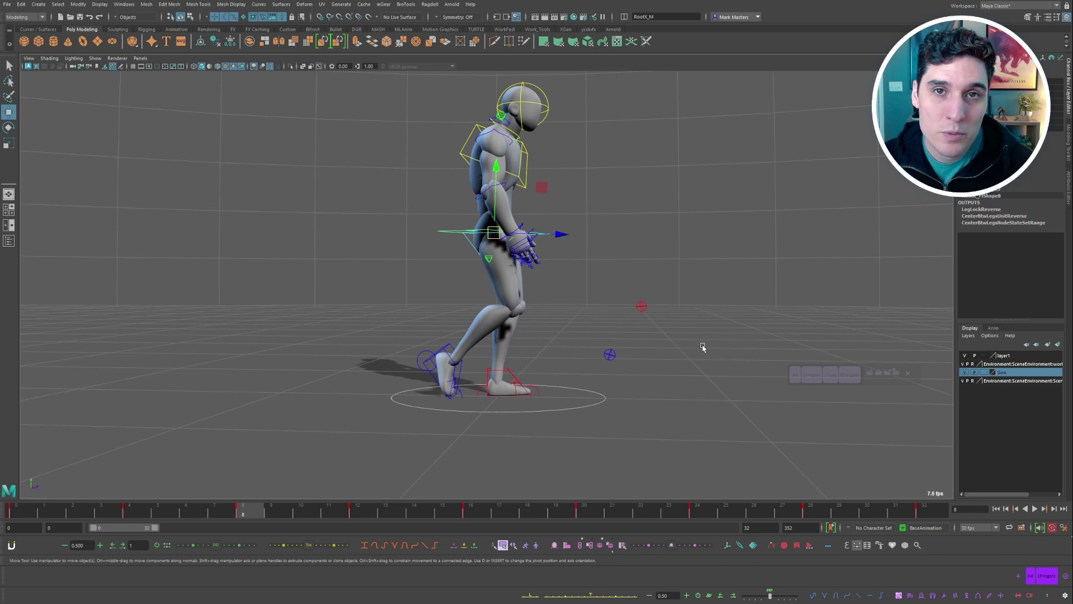
pyautogui.keyDown('alt'); pyautogui.moveTo(666, 346); pyautogui.dragTo(667, 344); pyautogui.keyUp('alt')
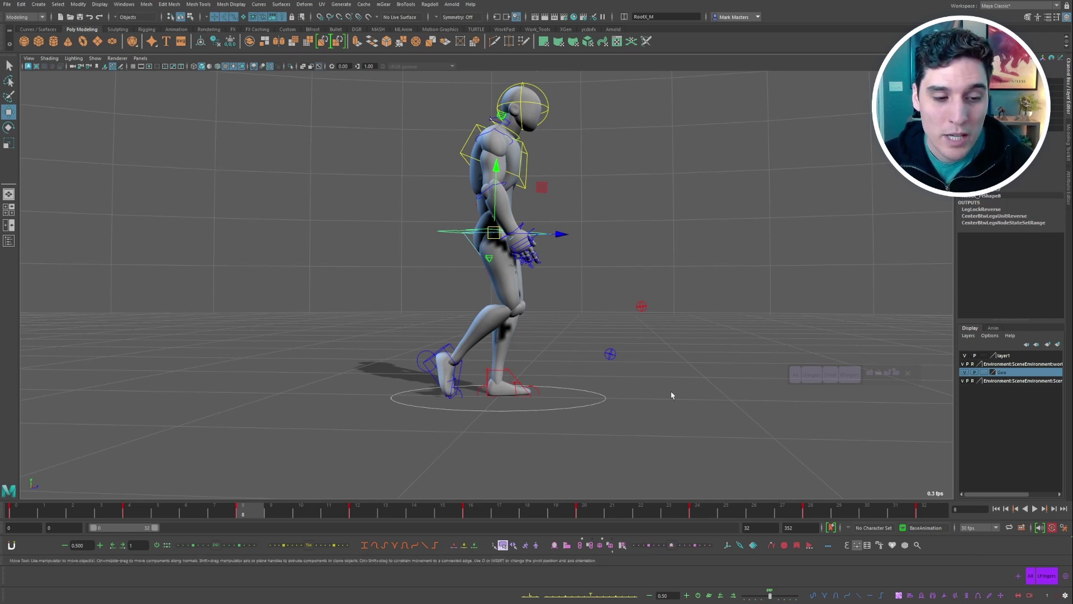
pyautogui.keyDown('alt'); pyautogui.moveTo(671, 395); pyautogui.dragTo(678, 370, button='right'); pyautogui.keyUp('alt')
pyautogui.keyDown('alt'); pyautogui.moveTo(678, 369); pyautogui.dragTo(674, 368); pyautogui.keyUp('alt')
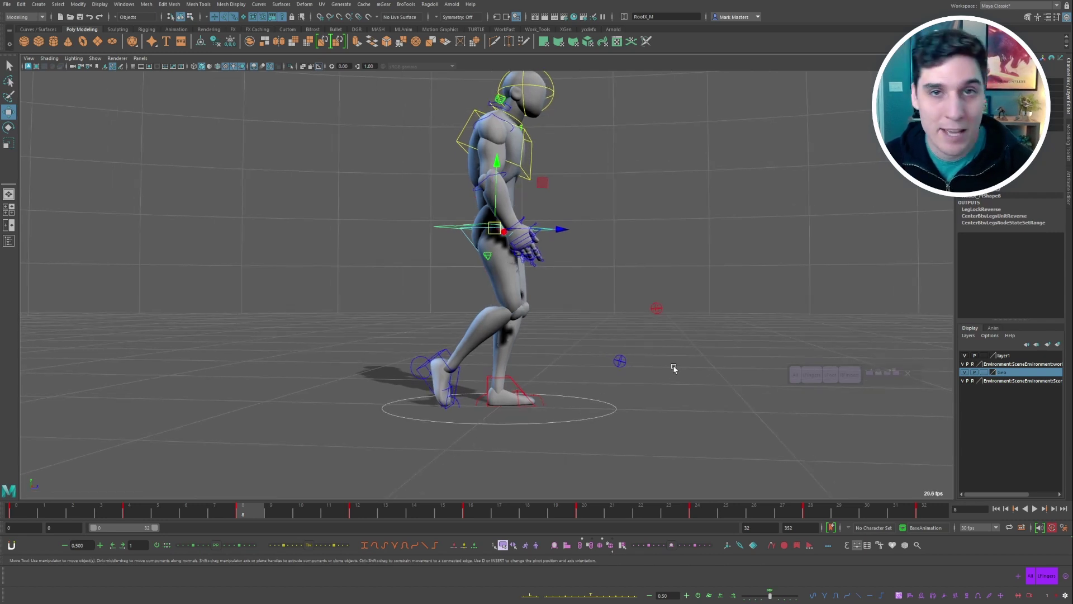
pyautogui.keyDown('alt'); pyautogui.moveTo(669, 391); pyautogui.dragTo(617, 351); pyautogui.keyUp('alt')
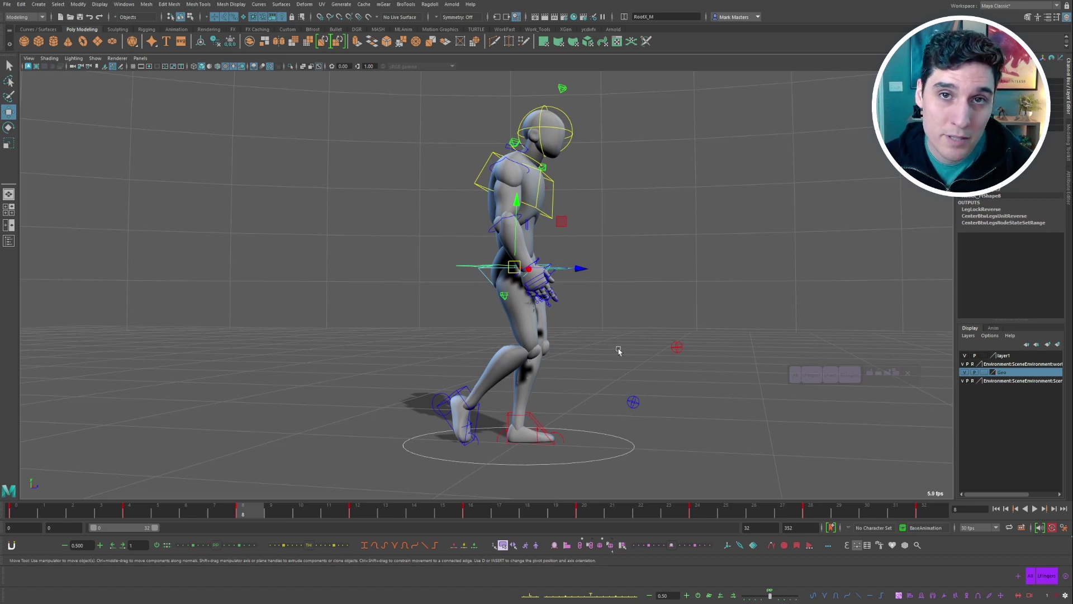
pyautogui.keyDown('alt'); pyautogui.moveTo(618, 350); pyautogui.dragTo(618, 326); pyautogui.keyUp('alt')
pyautogui.keyDown('alt'); pyautogui.moveTo(618, 325); pyautogui.dragTo(614, 318, button='middle'); pyautogui.keyUp('alt')
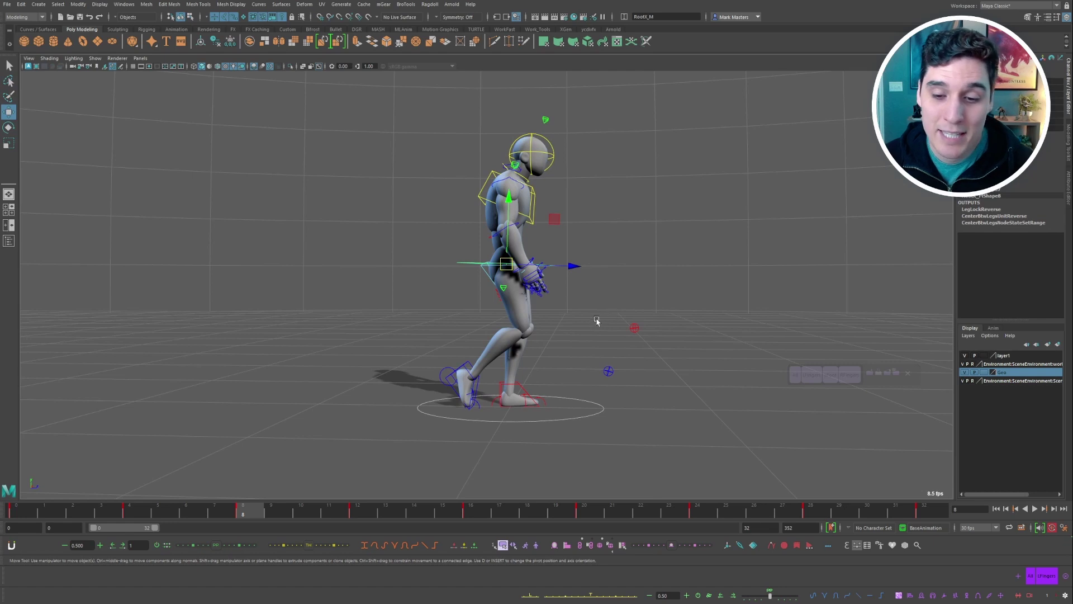
# - Switch the menu set from modeling to Animation and look up the Create Editable Motion Trail command among the visualization options
pyautogui.keyDown('alt'); pyautogui.moveTo(596, 320); pyautogui.dragTo(629, 293); pyautogui.keyUp('alt')
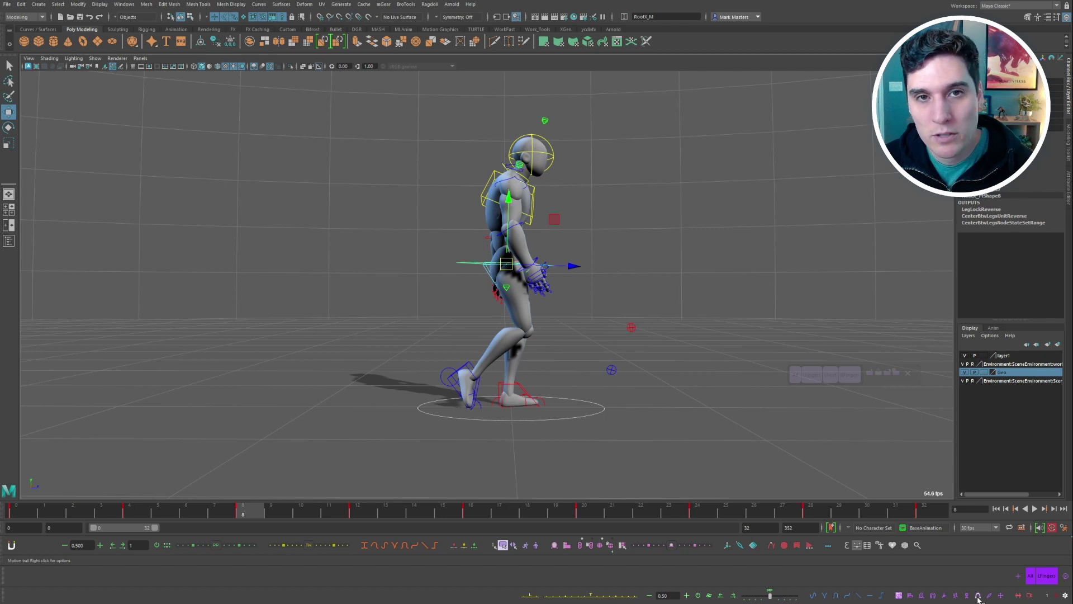
pyautogui.keyDown('alt'); pyautogui.moveTo(680, 395); pyautogui.dragTo(660, 375); pyautogui.keyUp('alt')
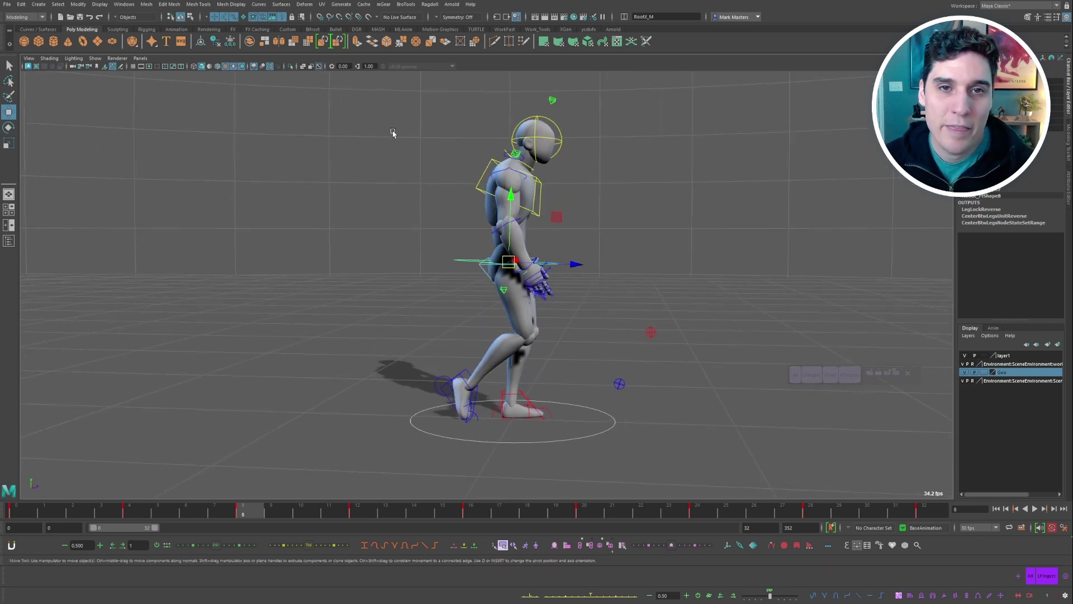
pyautogui.click(25, 17)
pyautogui.click(22, 41)
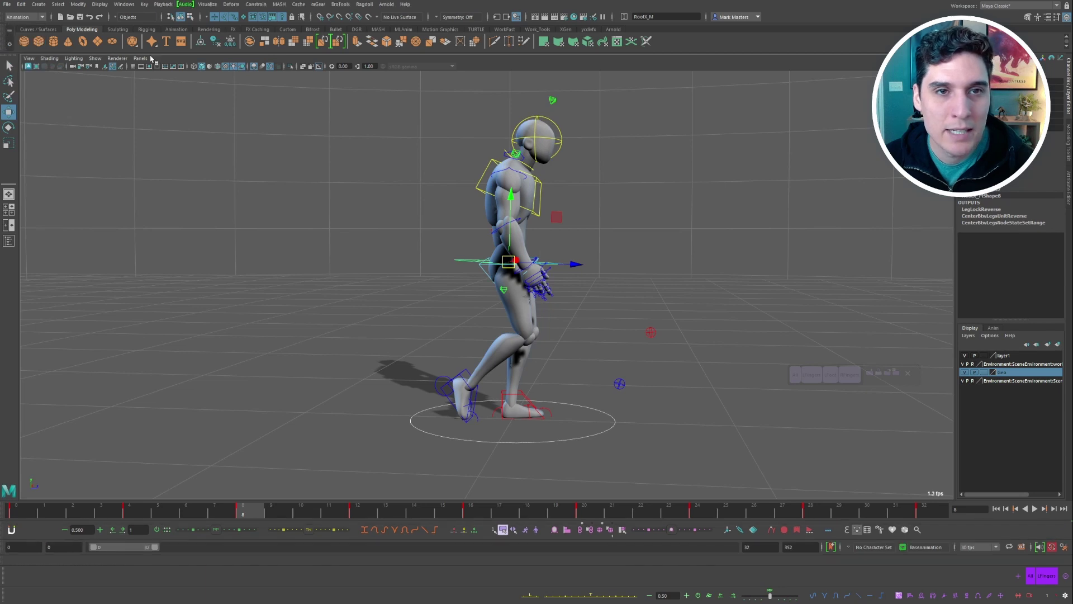
pyautogui.click(209, 4)
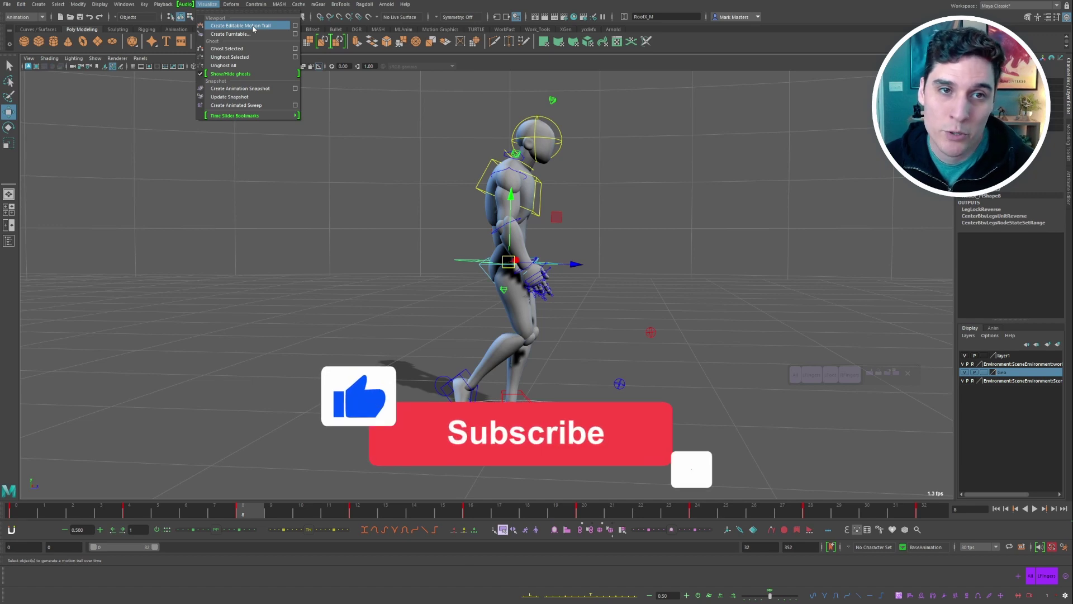
pyautogui.click(209, 5)
pyautogui.click(209, 5)
pyautogui.click(209, 5)
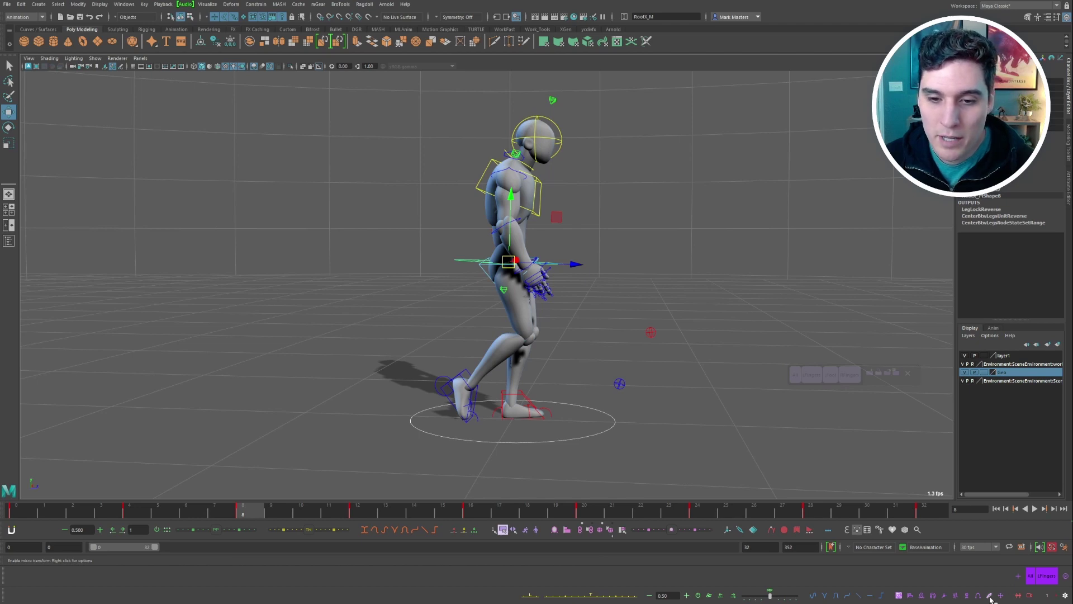
# - Select the planted left foot's IK control and examine the Micro Manipulator tool's description in the upper animation toolbar
pyautogui.click(528, 394)
pyautogui.keyDown('alt'); pyautogui.moveTo(618, 385); pyautogui.dragTo(638, 306, button='middle'); pyautogui.keyUp('alt')
pyautogui.keyDown('alt'); pyautogui.moveTo(638, 306); pyautogui.dragTo(665, 336, button='right'); pyautogui.keyUp('alt')
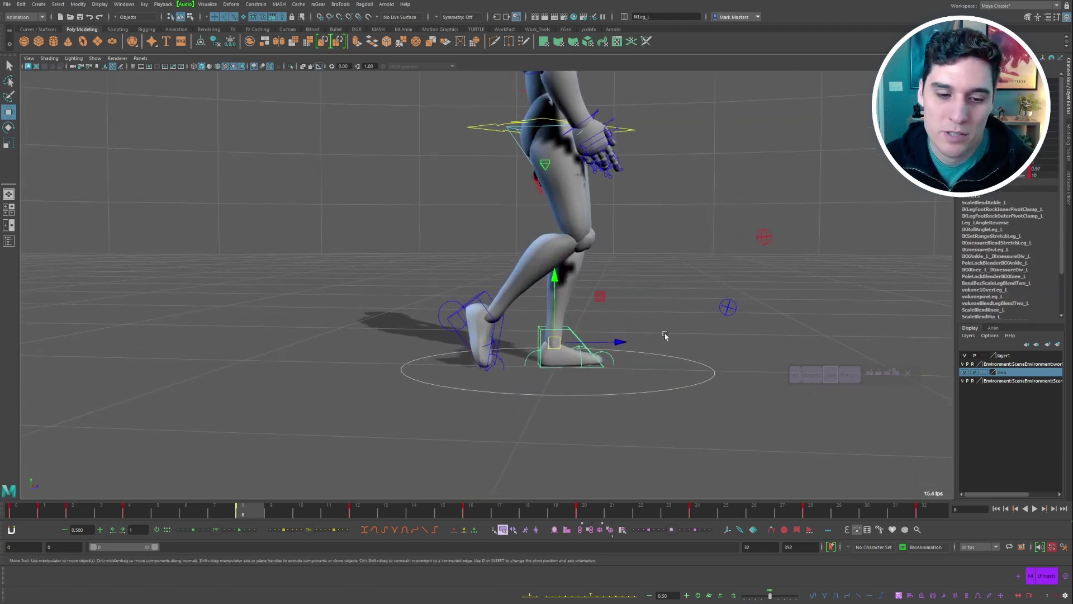
pyautogui.scroll(5, 668, 334)
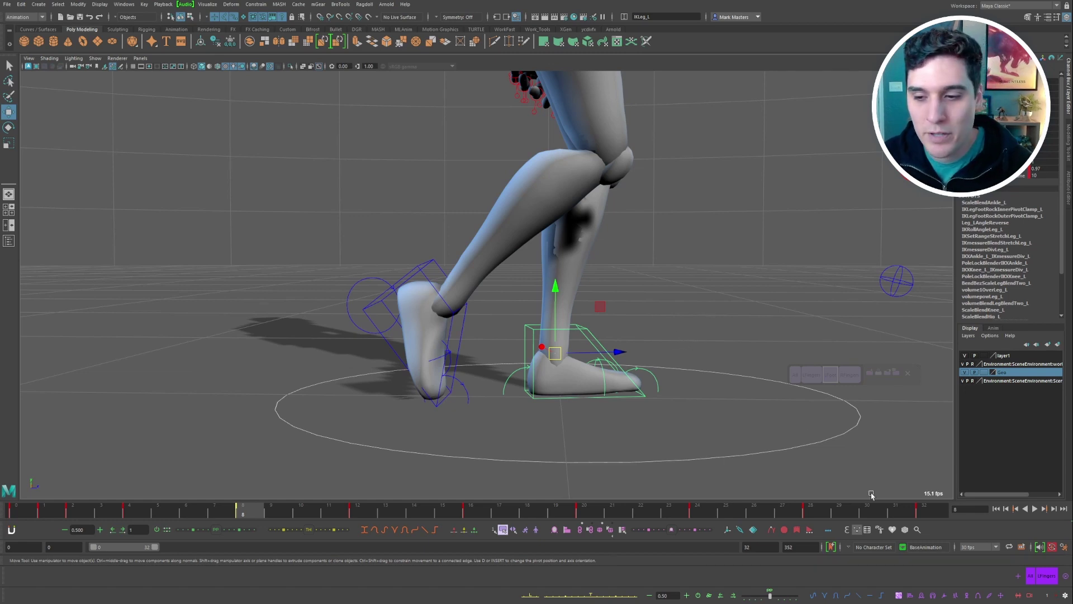
pyautogui.keyDown('alt'); pyautogui.moveTo(700, 292); pyautogui.dragTo(691, 289); pyautogui.keyUp('alt')
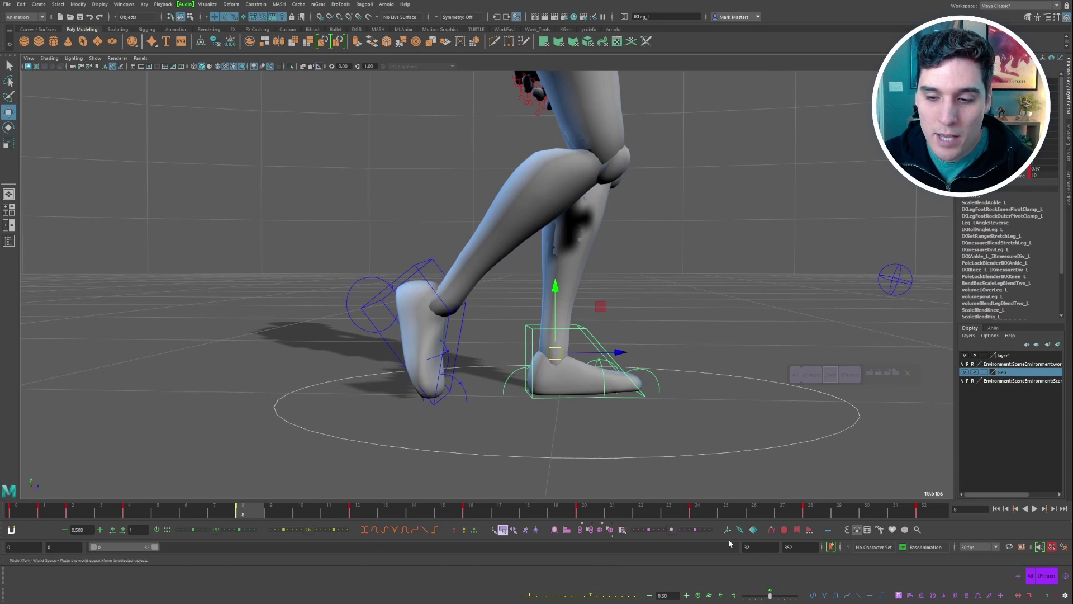
pyautogui.moveTo(742, 531)
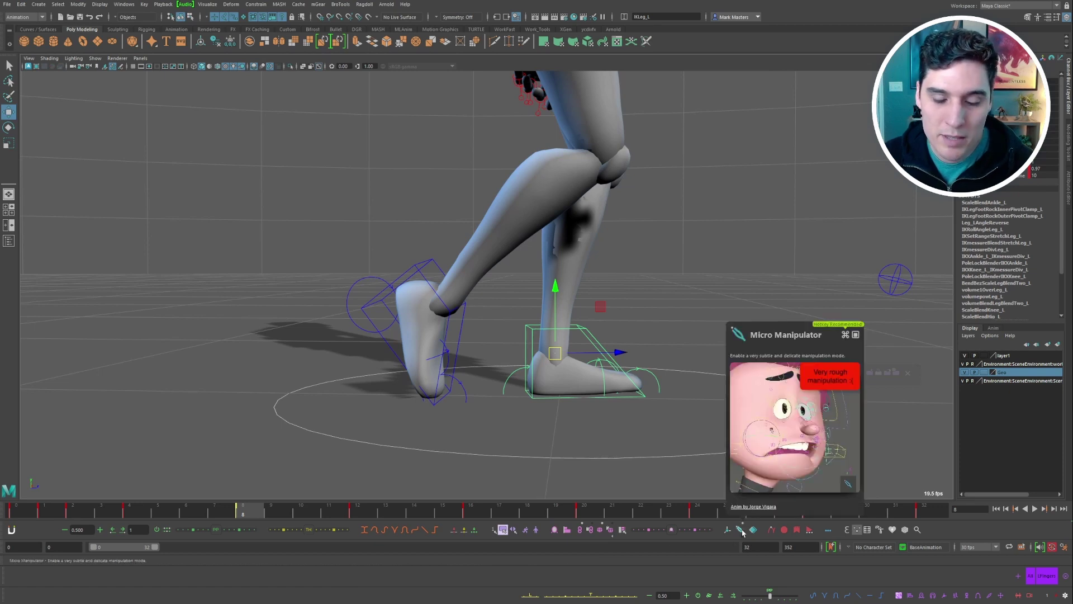
pyautogui.keyDown('alt'); pyautogui.moveTo(594, 278); pyautogui.dragTo(599, 339); pyautogui.keyUp('alt')
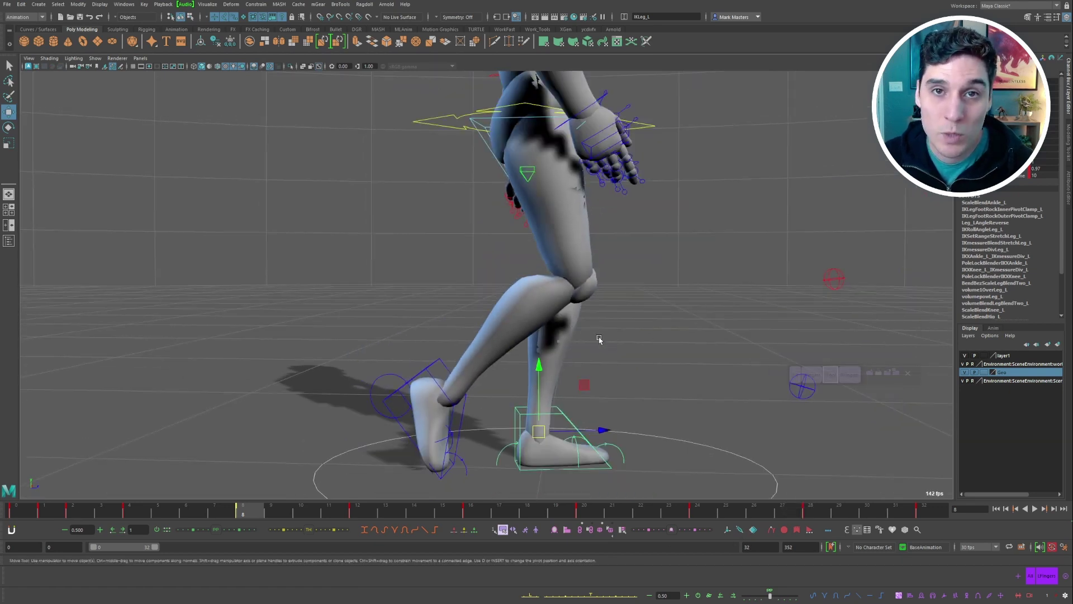
pyautogui.scroll(-3, 663, 337)
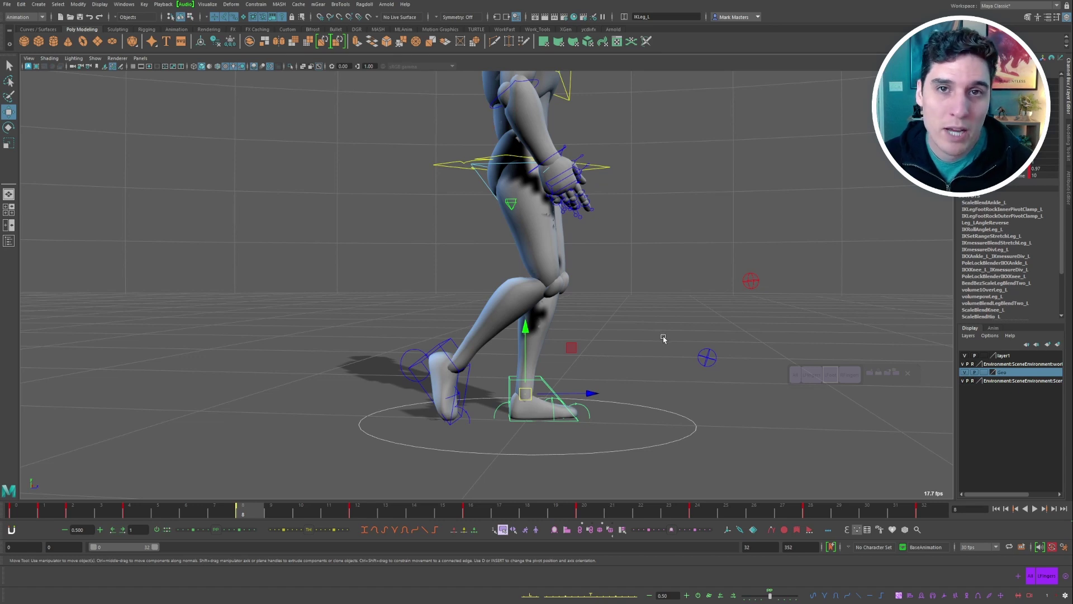